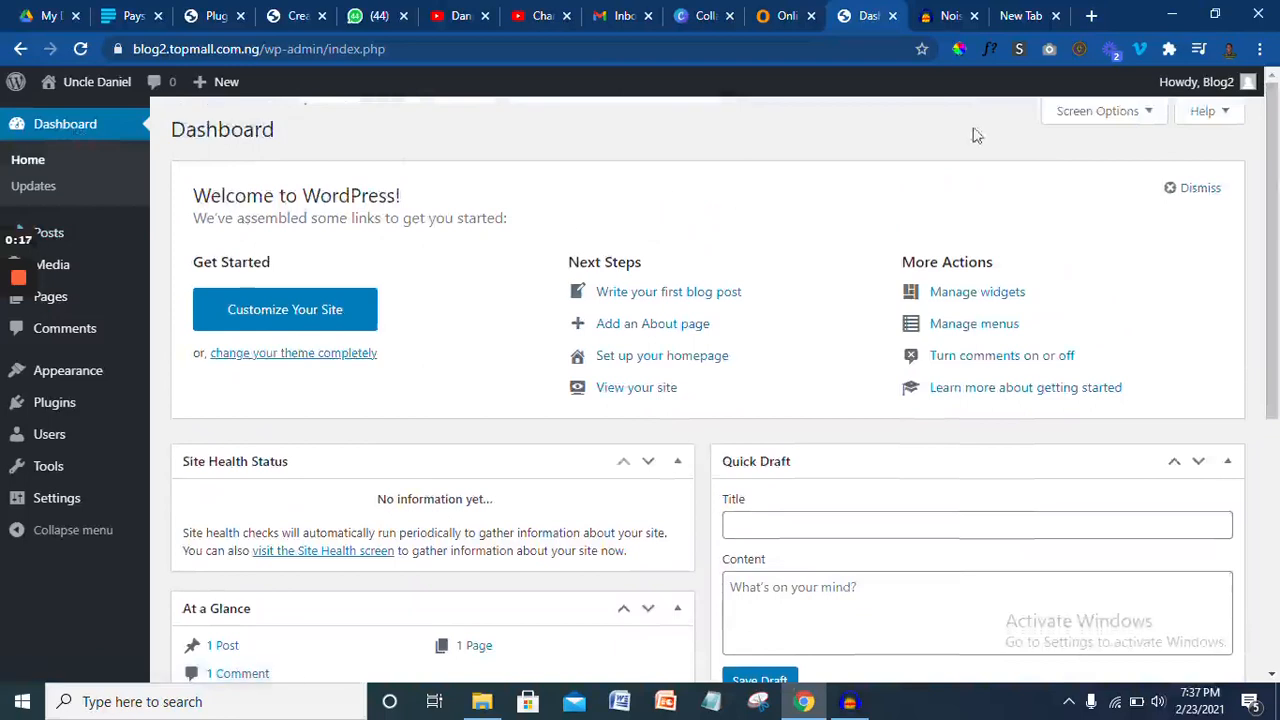
# - Go to Appearance > Themes from the Dashboard to list the installed themes
pyautogui.moveTo(1276, 164)
pyautogui.mouseDown()
pyautogui.moveTo(1277, 238)
pyautogui.moveTo(1277, 158)
pyautogui.mouseUp()
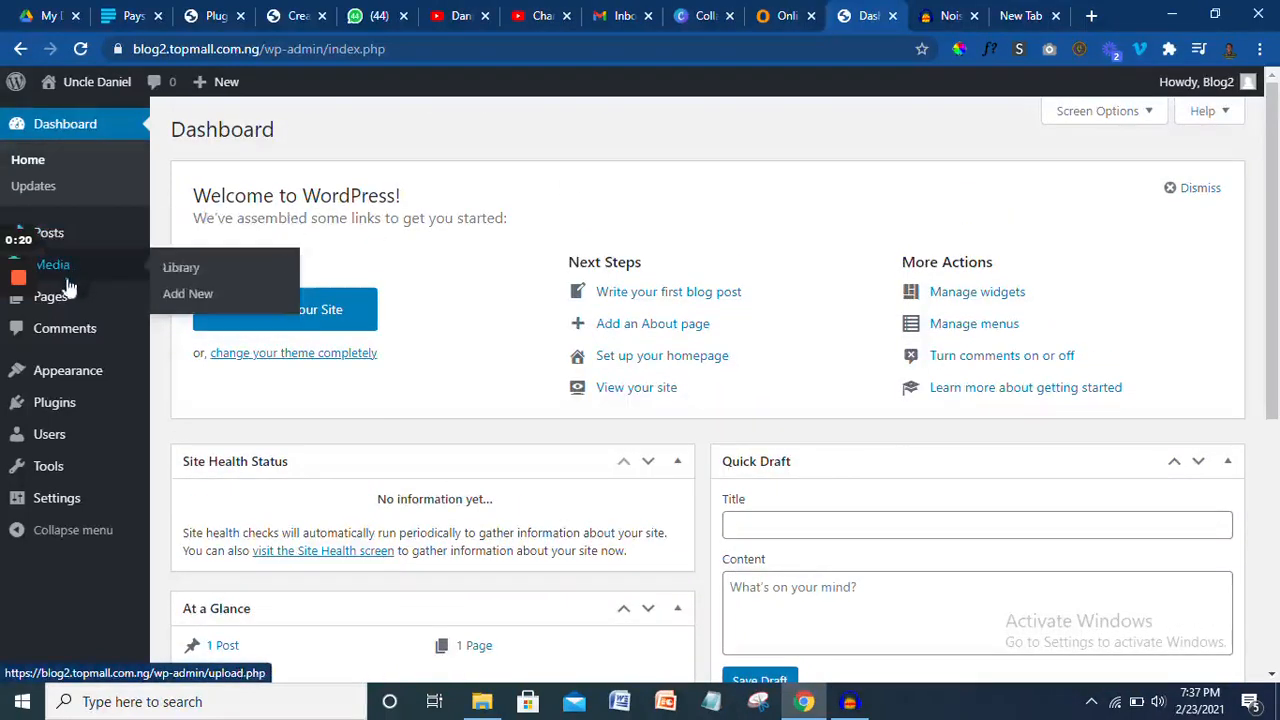
pyautogui.moveTo(60, 383)
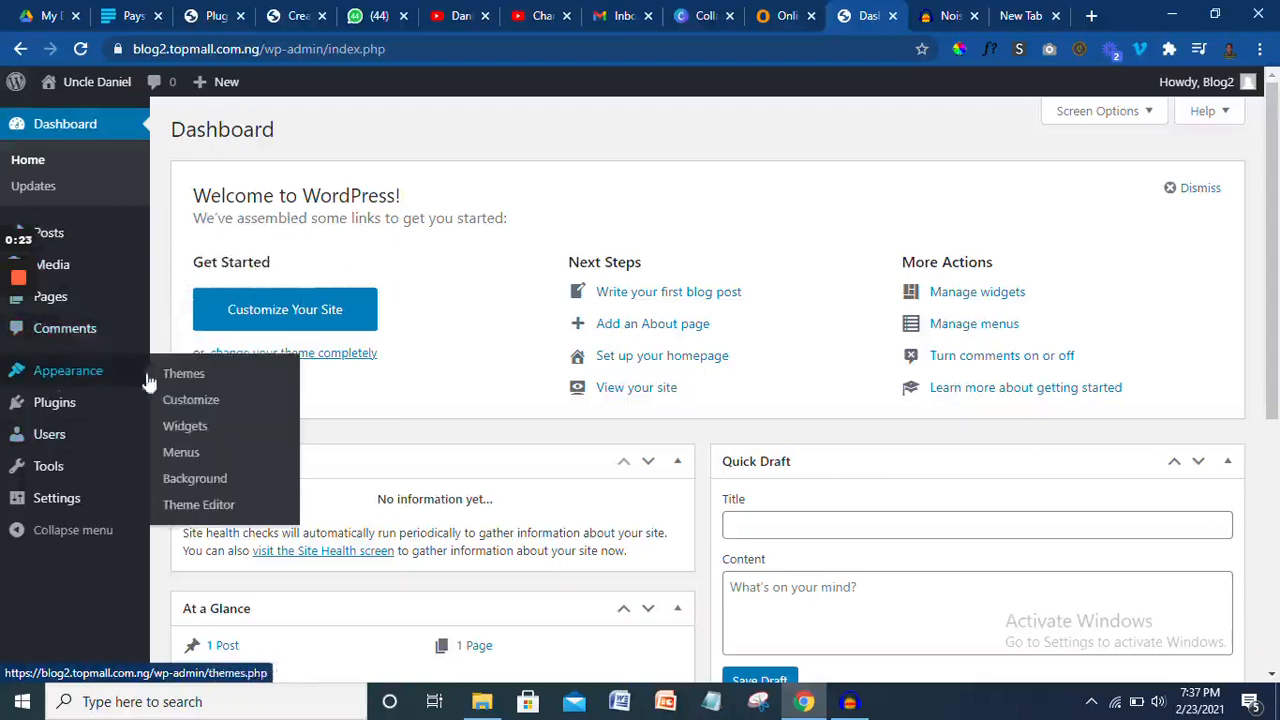
pyautogui.click(186, 377)
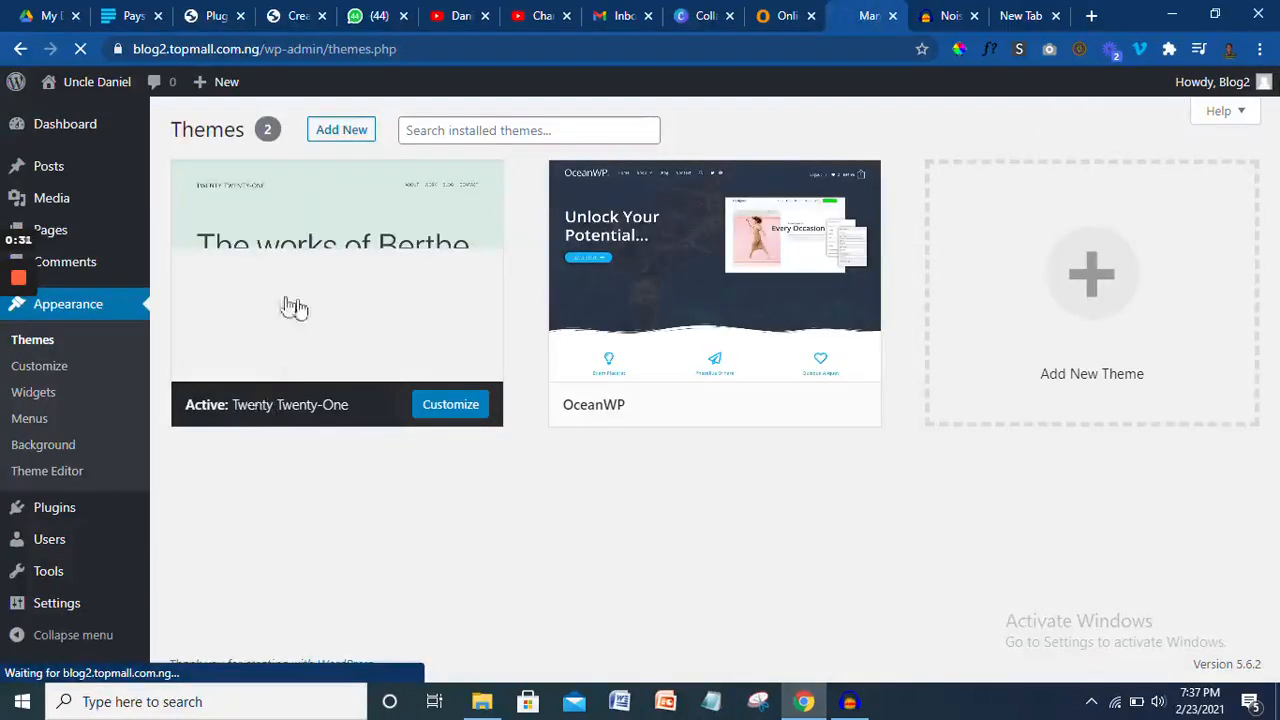
# - View the live site with its Hello world post in a new tab, then open Add New themes
pyautogui.moveTo(247, 287)
pyautogui.moveTo(97, 88)
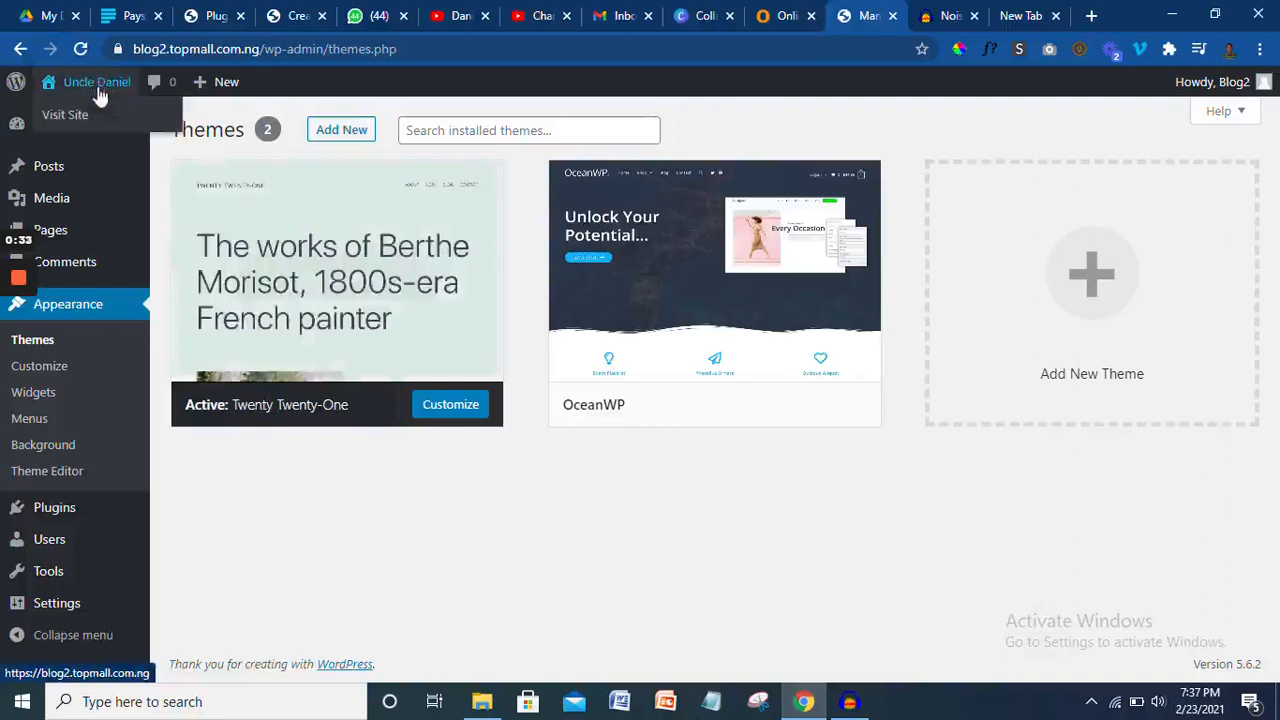
pyautogui.rightClick(77, 120)
pyautogui.click(118, 132)
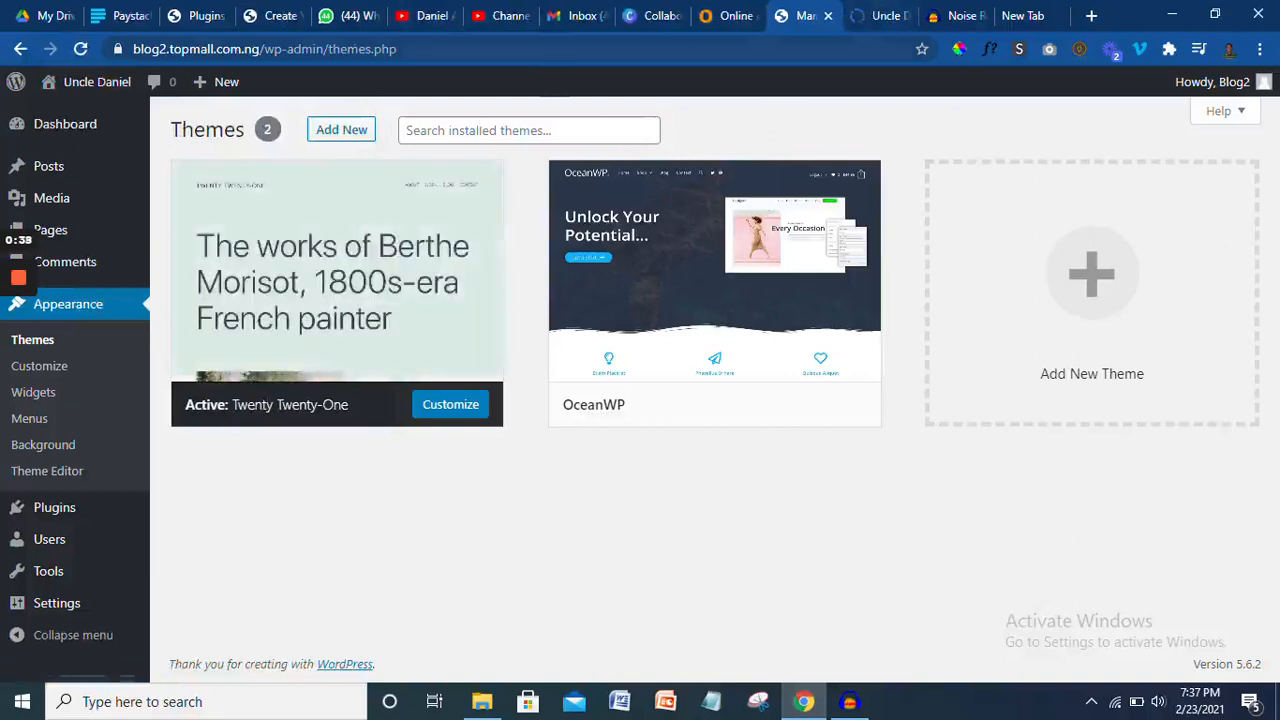
pyautogui.click(874, 15)
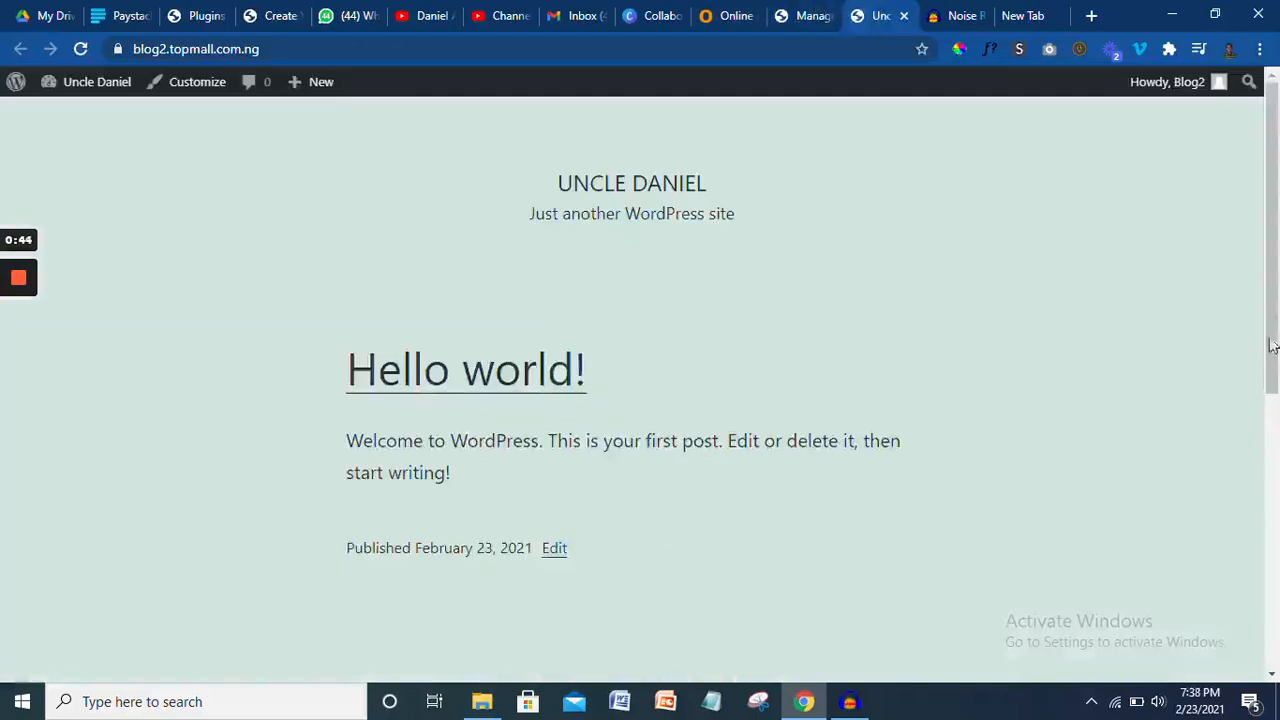
pyautogui.moveTo(1272, 345); pyautogui.dragTo(1265, 310)
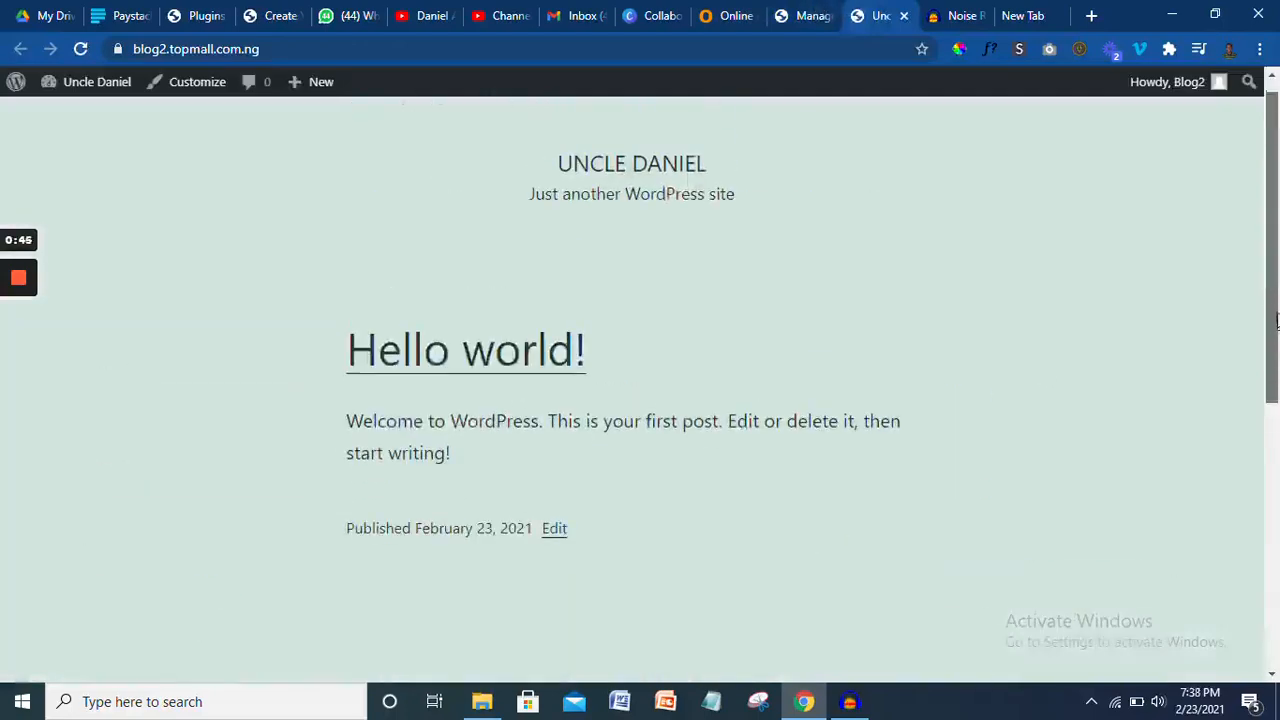
pyautogui.click(805, 15)
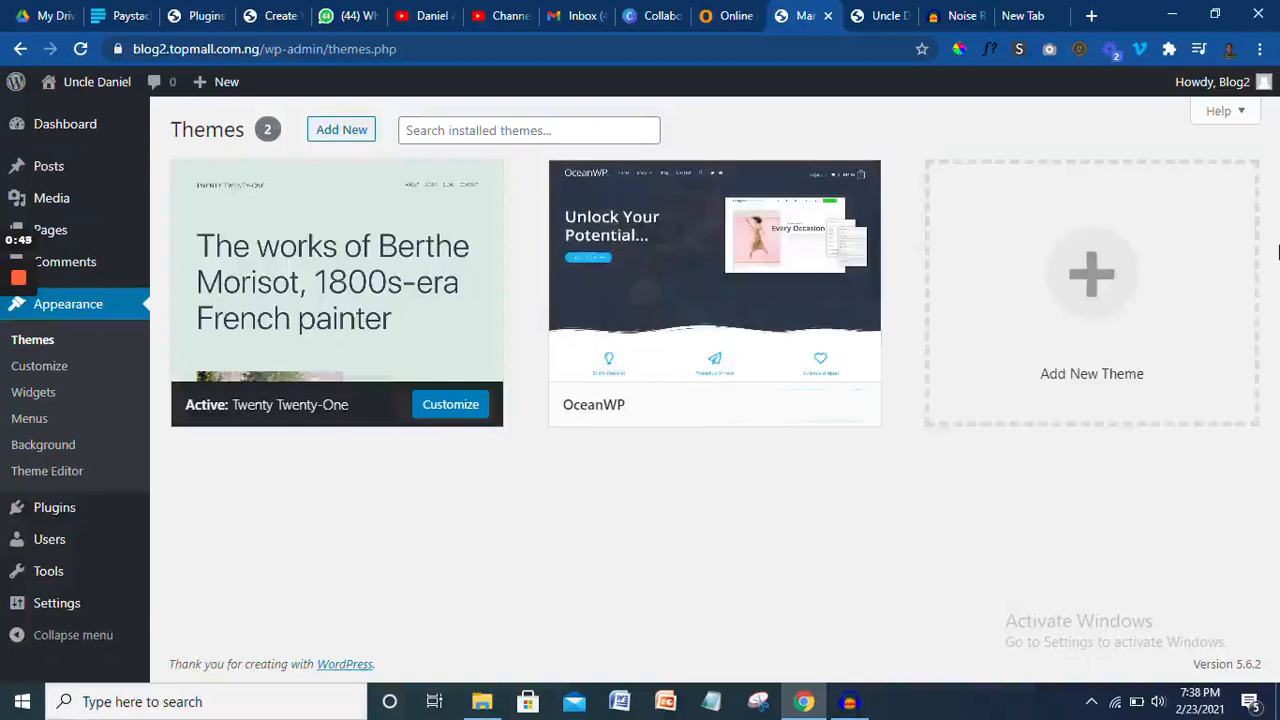
pyautogui.click(352, 136)
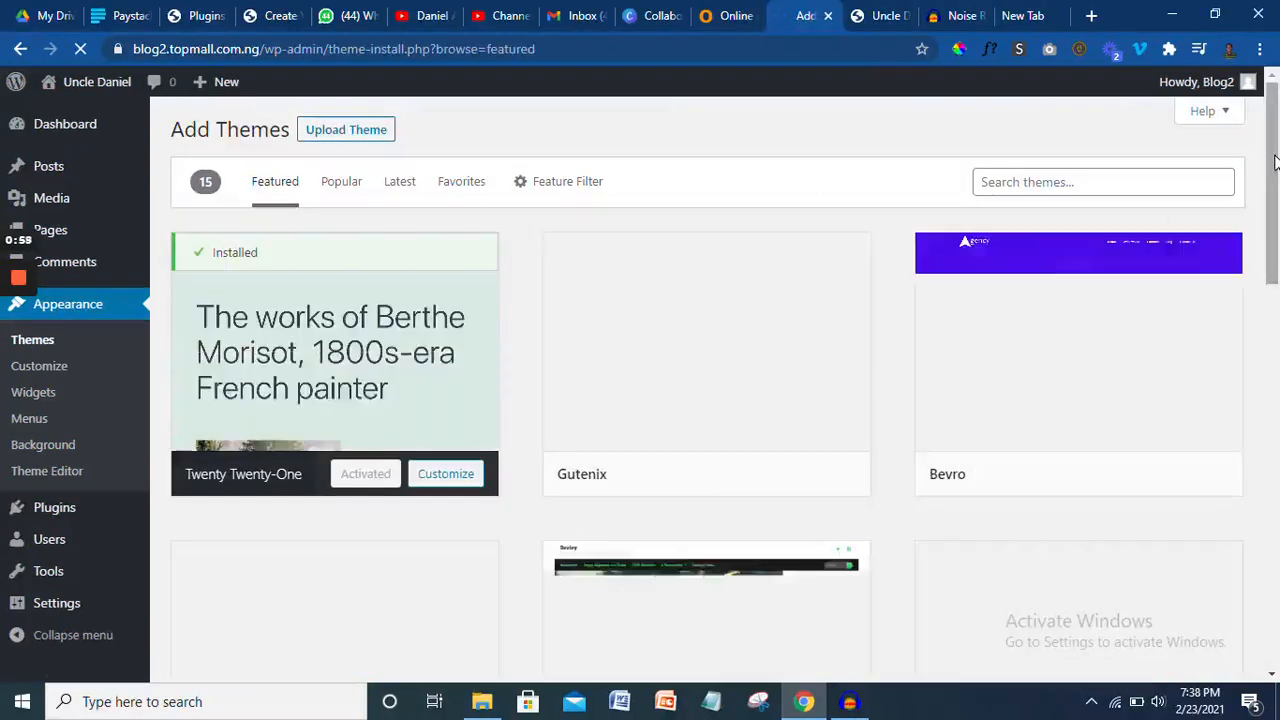
# - Search the theme directory for 'astra' and install the Astra theme
pyautogui.moveTo(1274, 160); pyautogui.dragTo(1276, 86)
pyautogui.click(1060, 182)
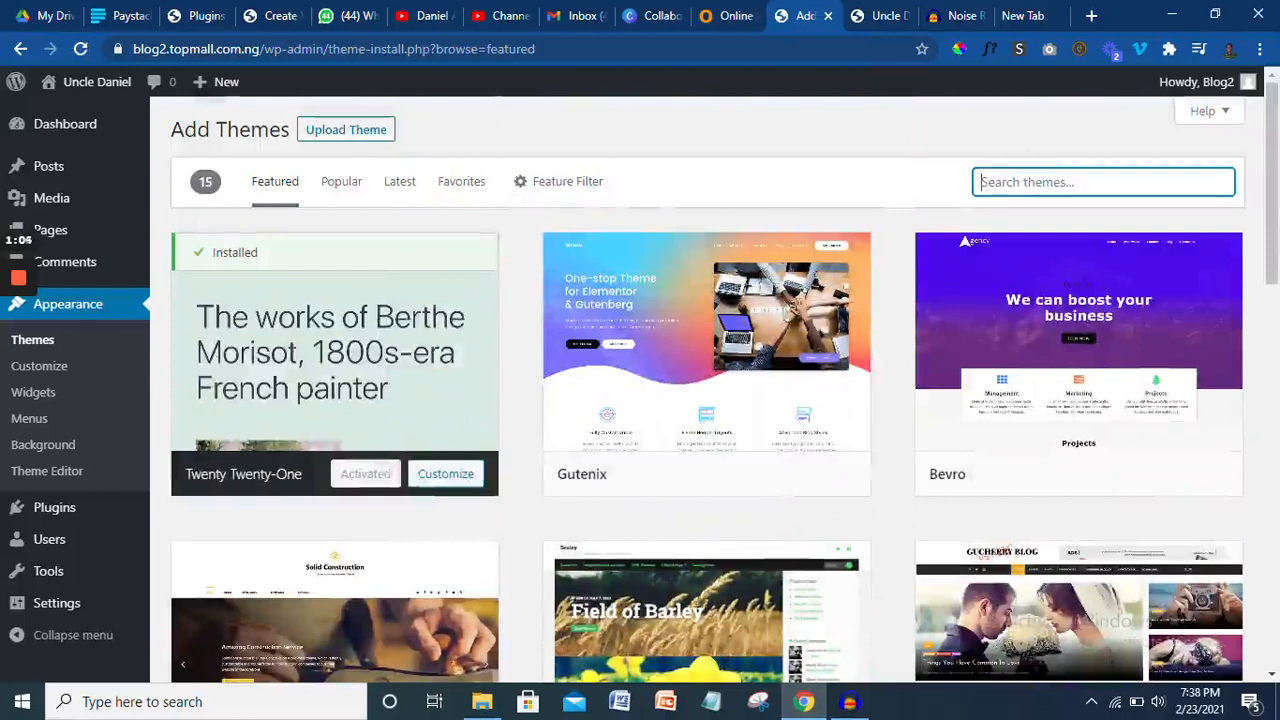
pyautogui.write('a')
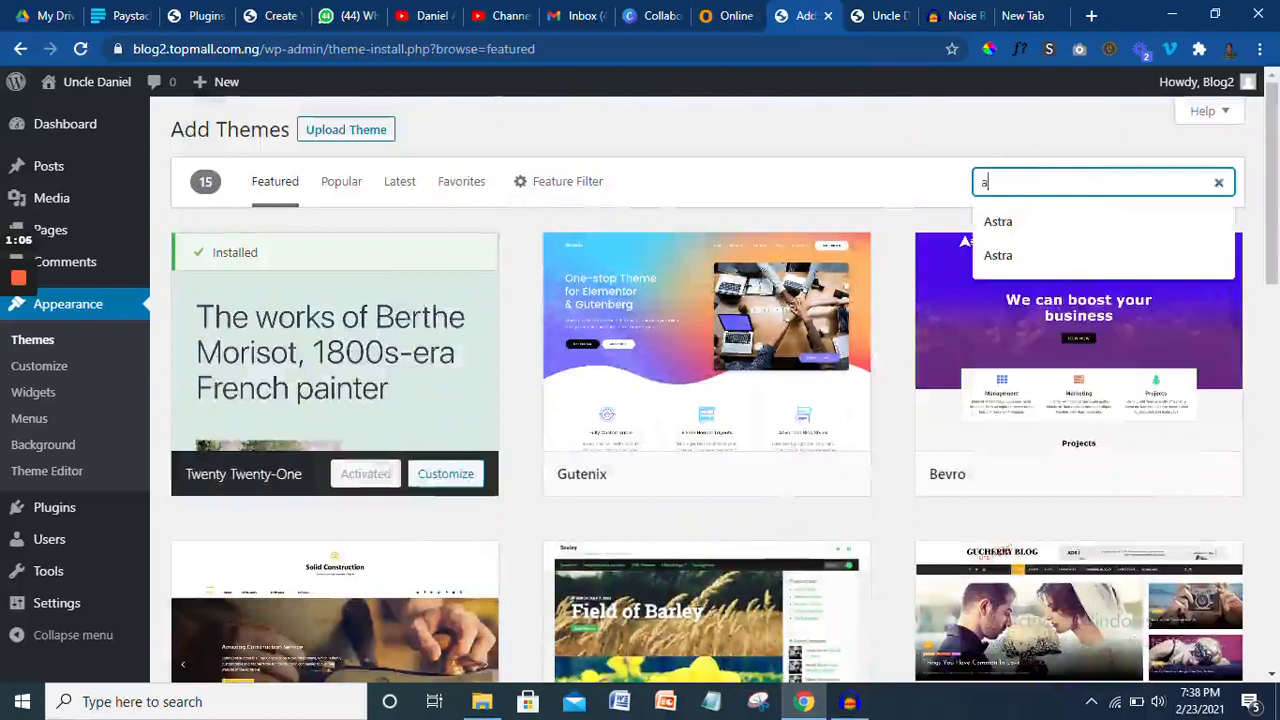
pyautogui.write('s')
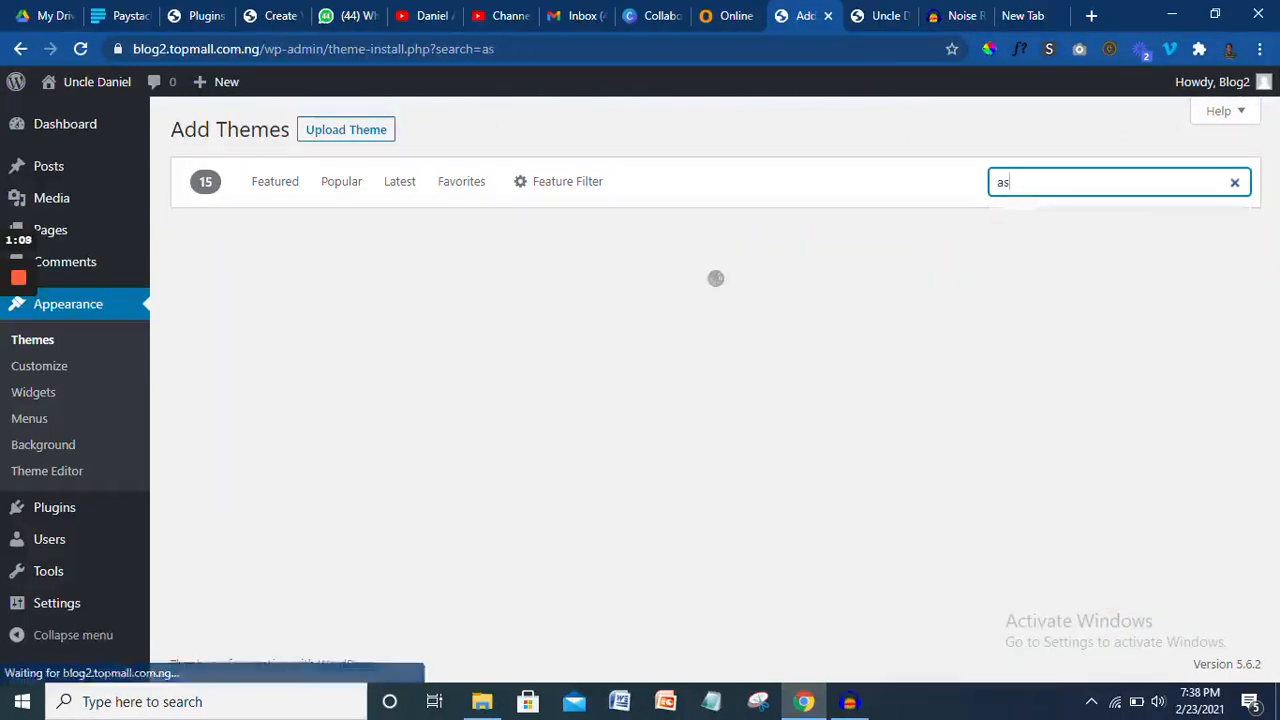
pyautogui.write('tra')
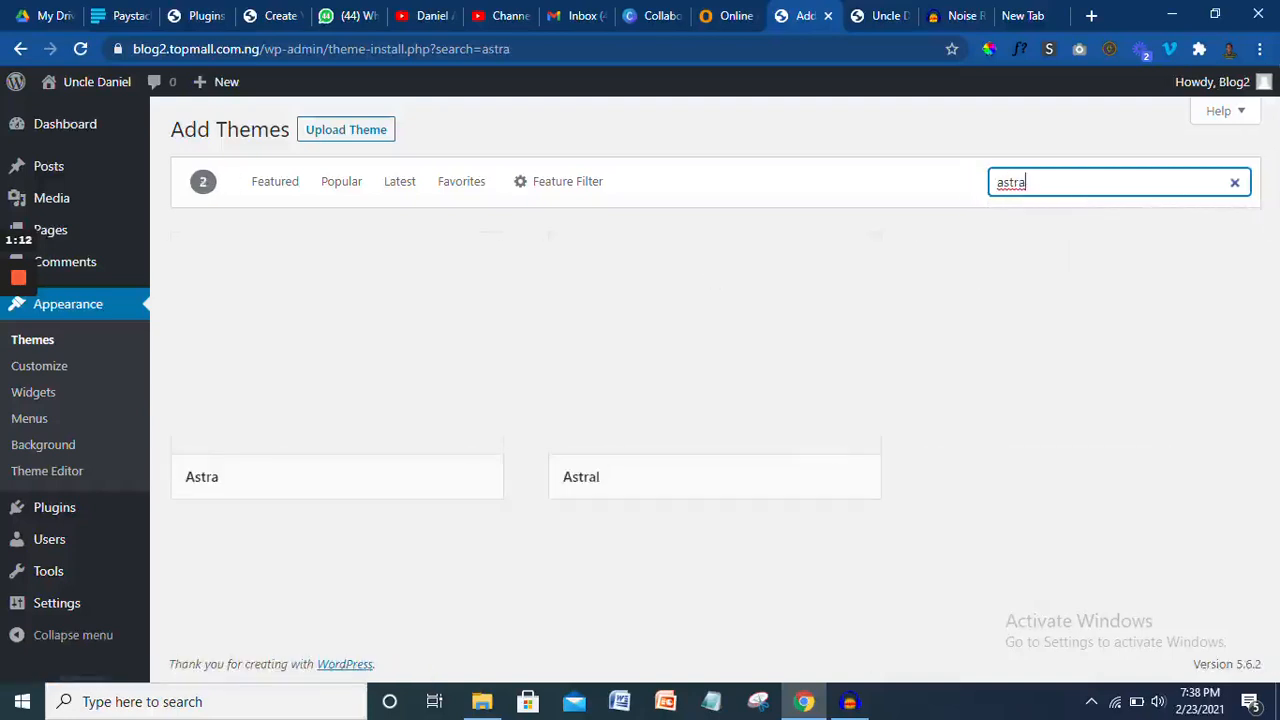
pyautogui.moveTo(450, 426)
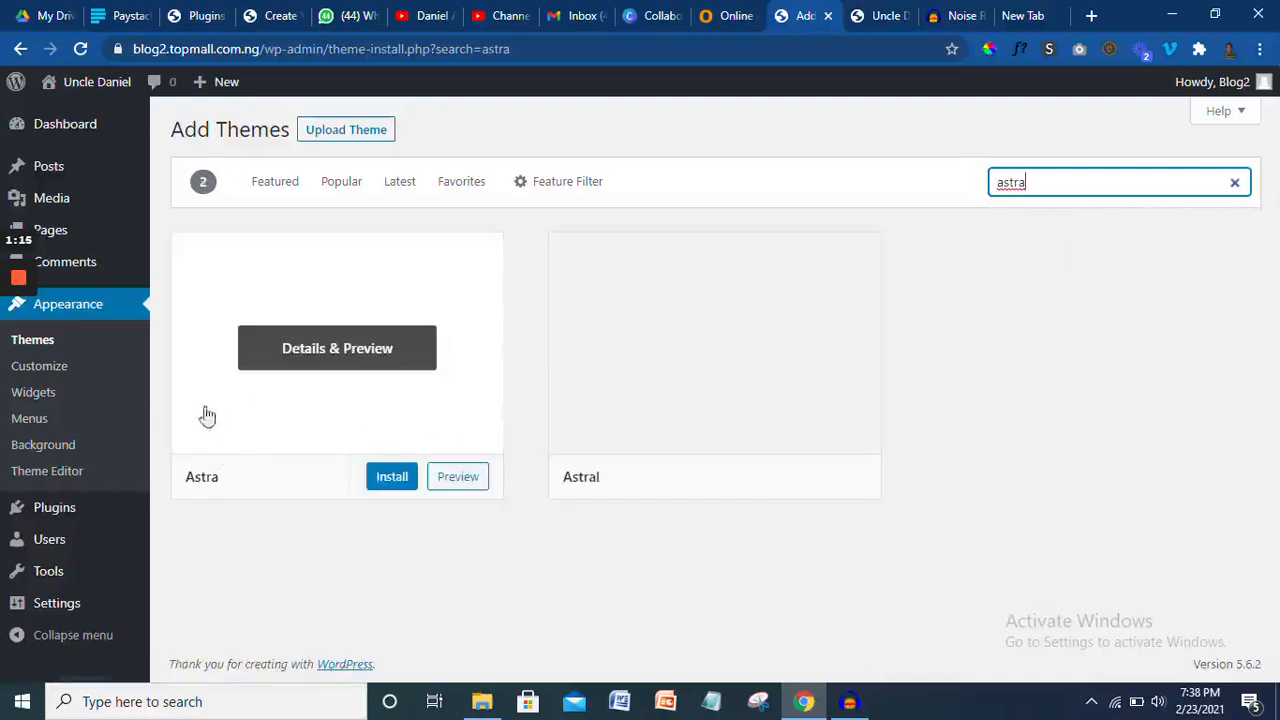
pyautogui.click(377, 490)
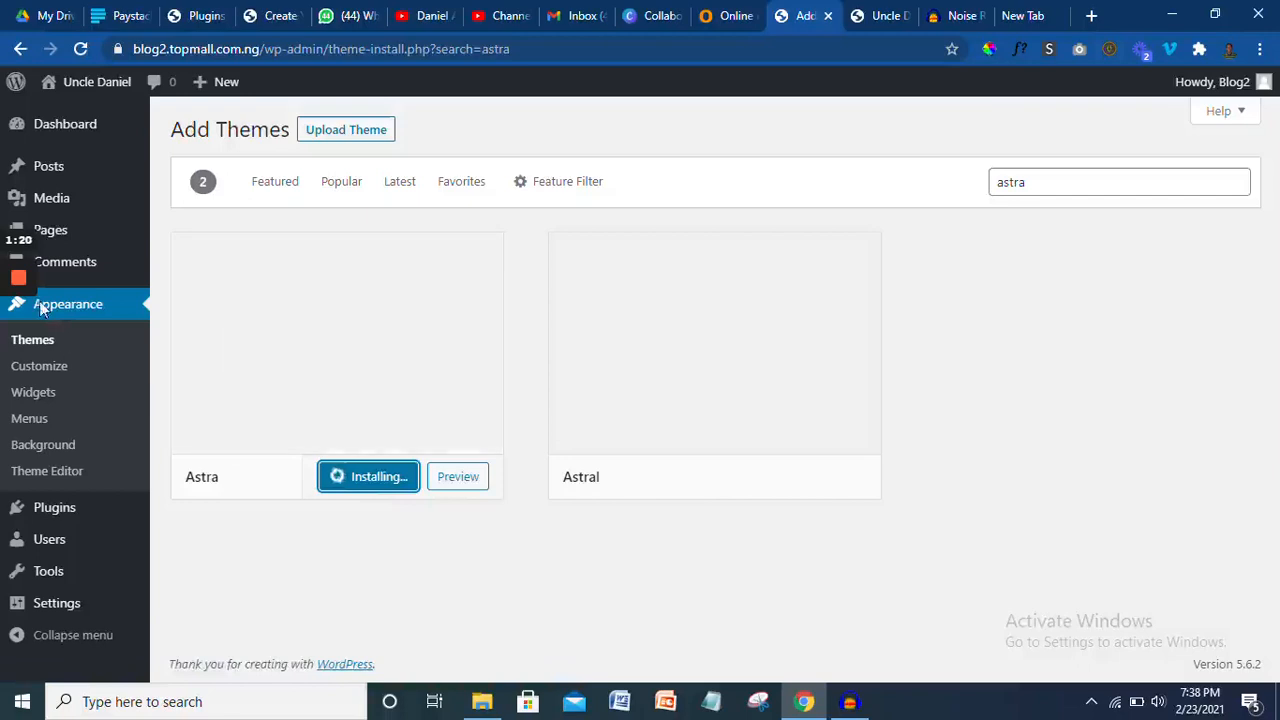
# - Activate the newly installed Astra theme
pyautogui.moveTo(14, 282)
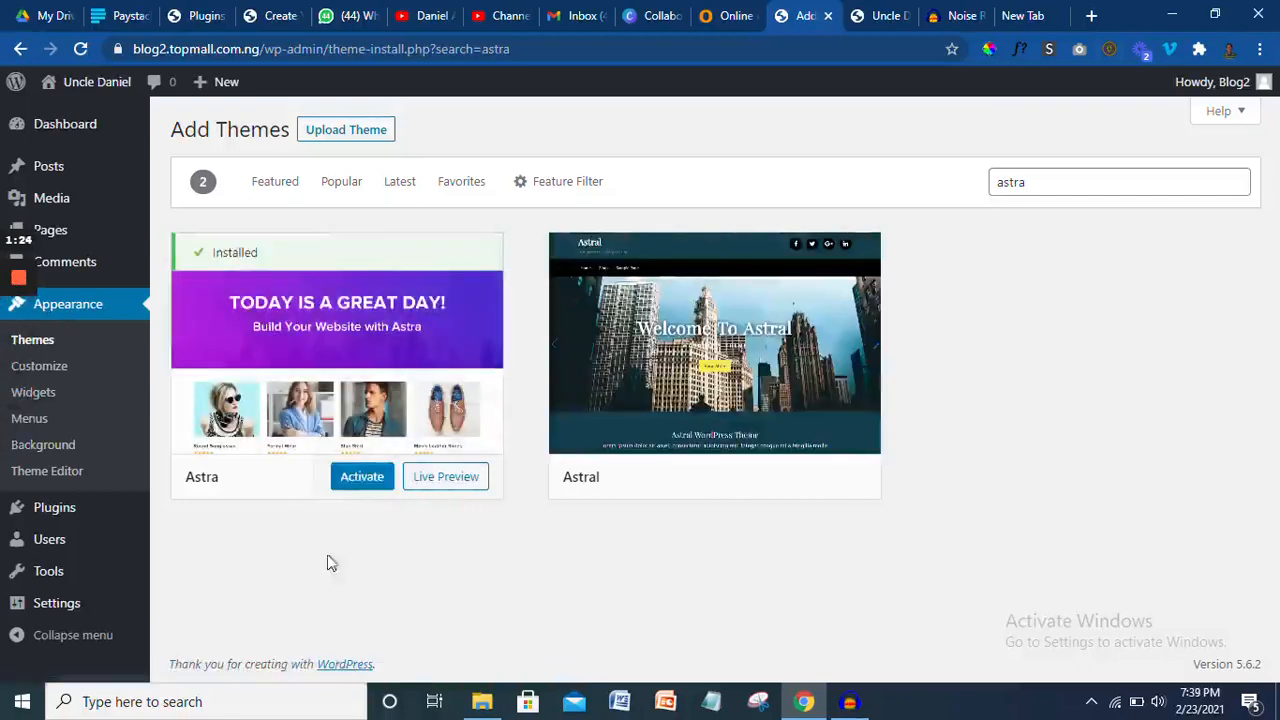
pyautogui.click(362, 482)
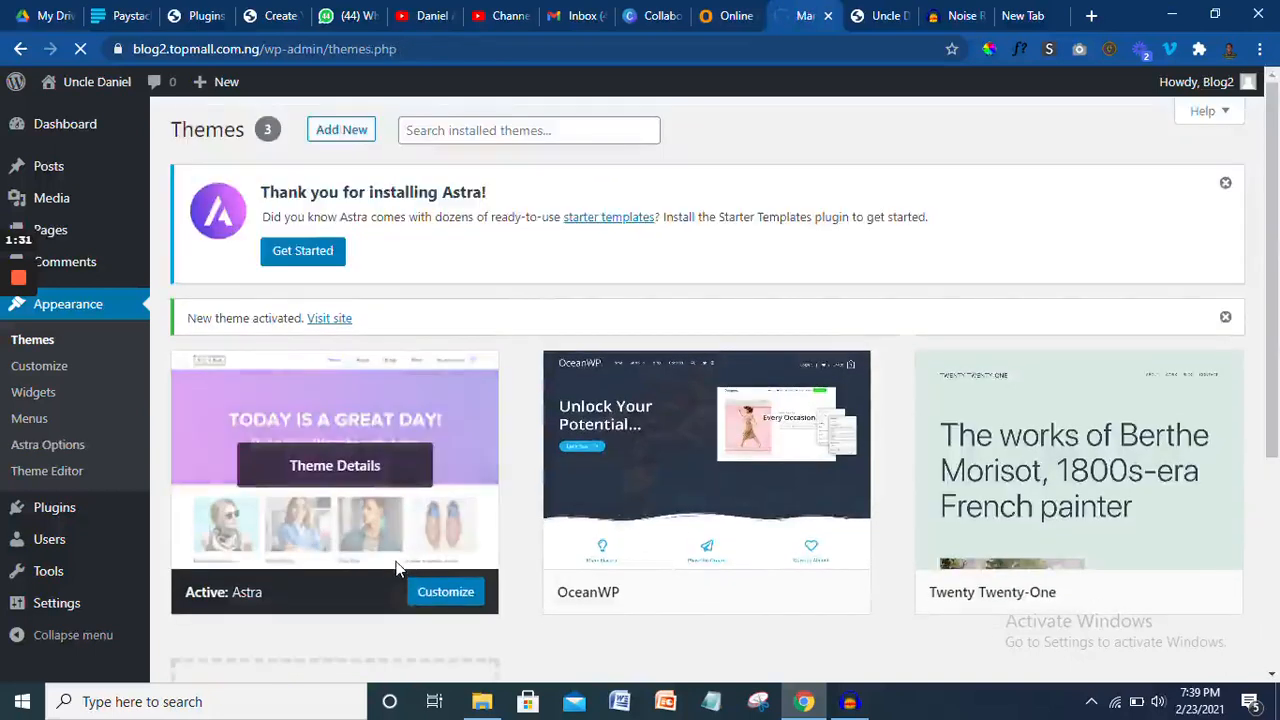
# - Reload the live site tab to see the Astra layout, then return to the Themes page
pyautogui.click(875, 15)
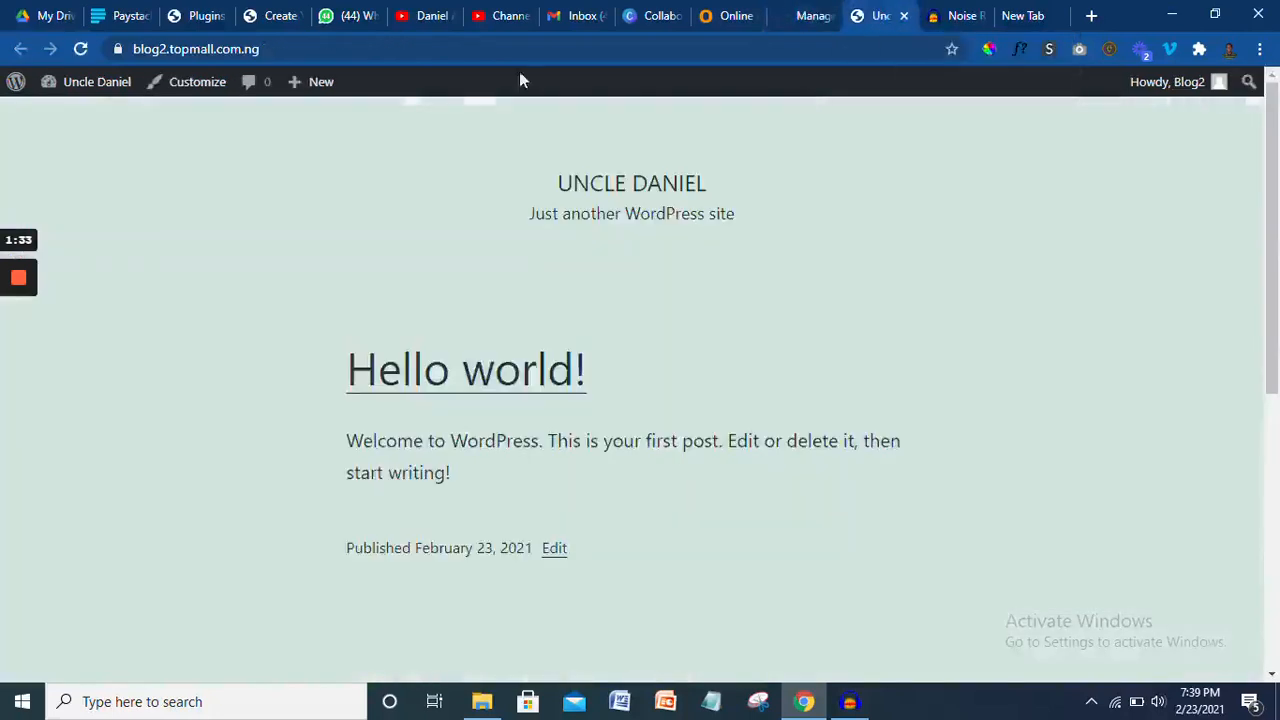
pyautogui.click(80, 50)
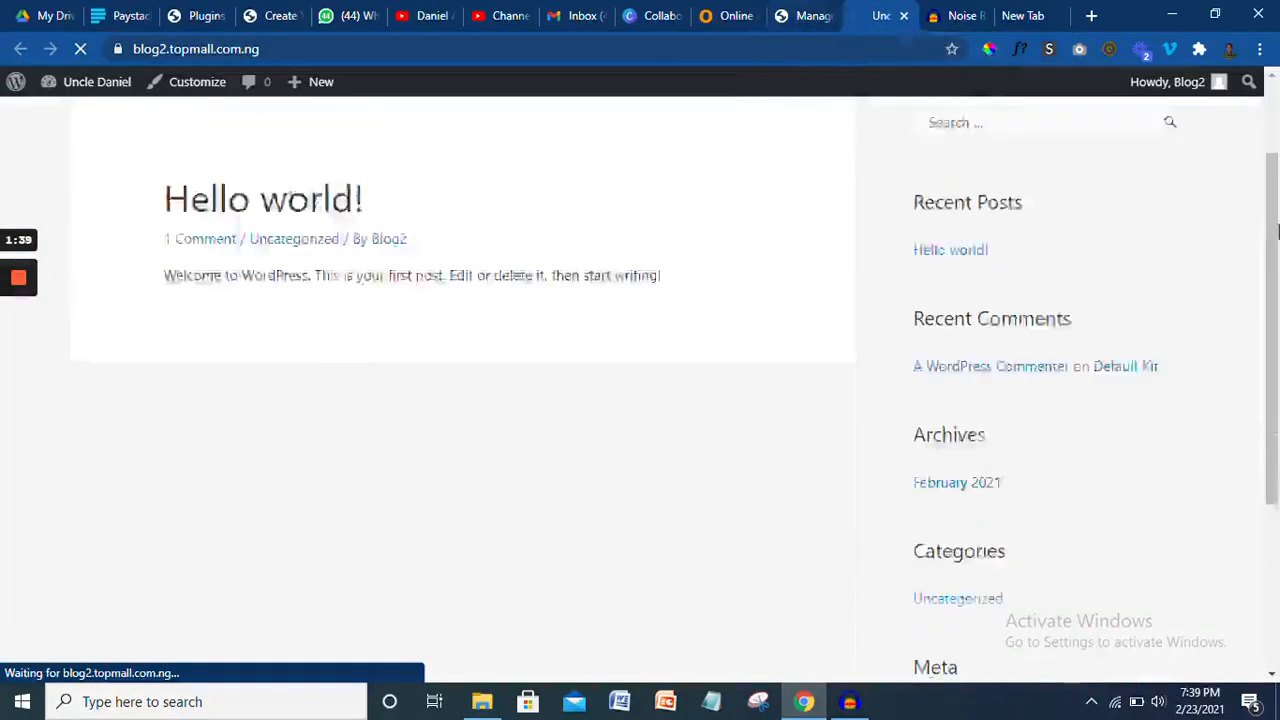
pyautogui.click(803, 14)
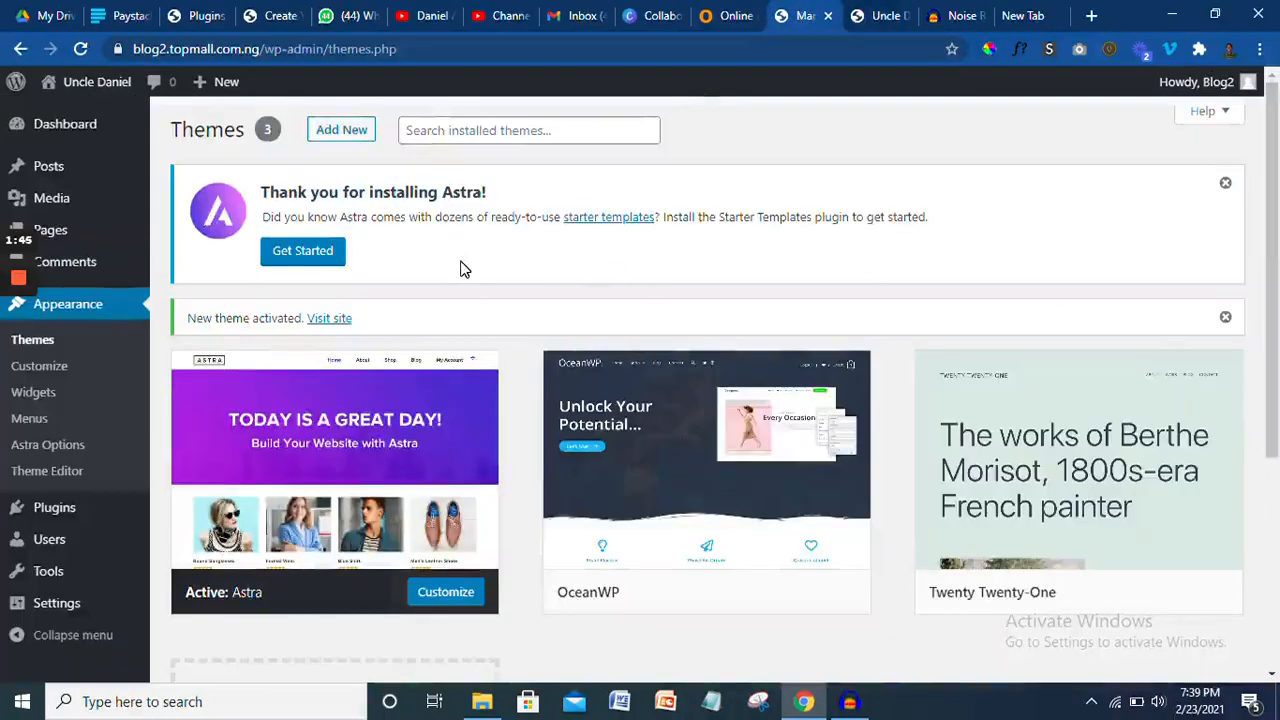
# - Start Astra's Starter Templates from the notice and choose Elementor as the page builder
pyautogui.click(309, 258)
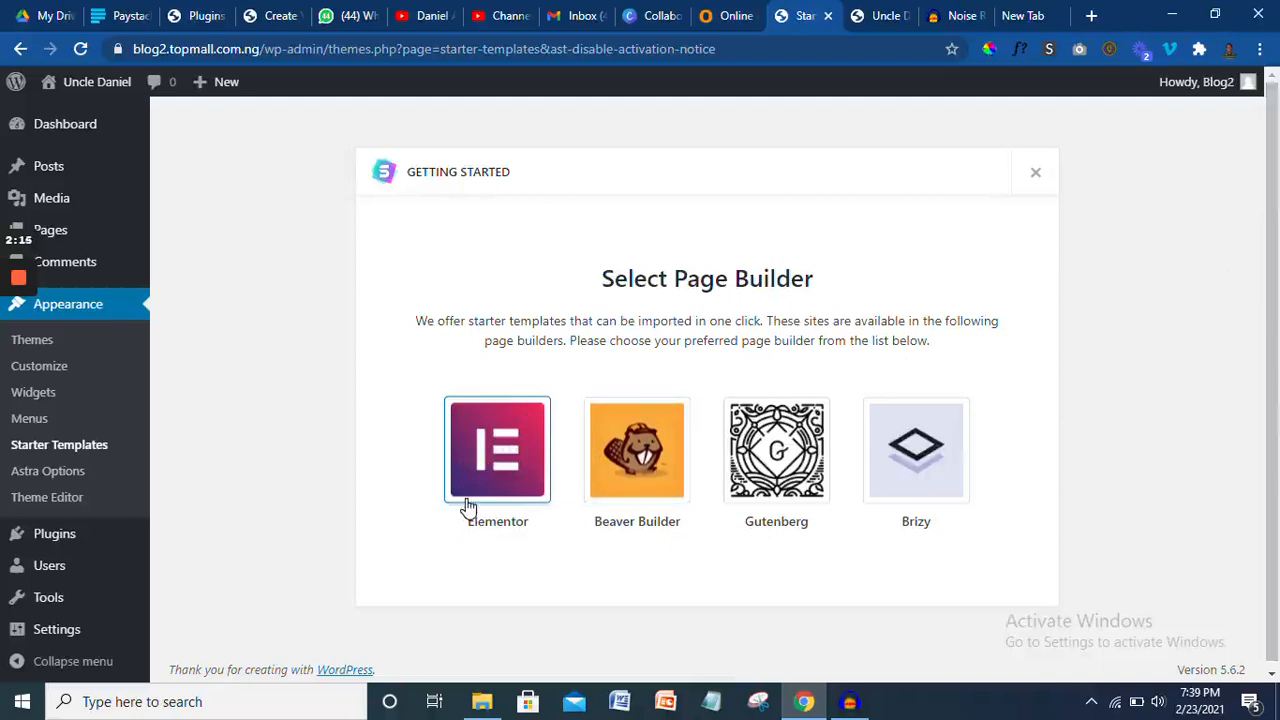
pyautogui.click(558, 430)
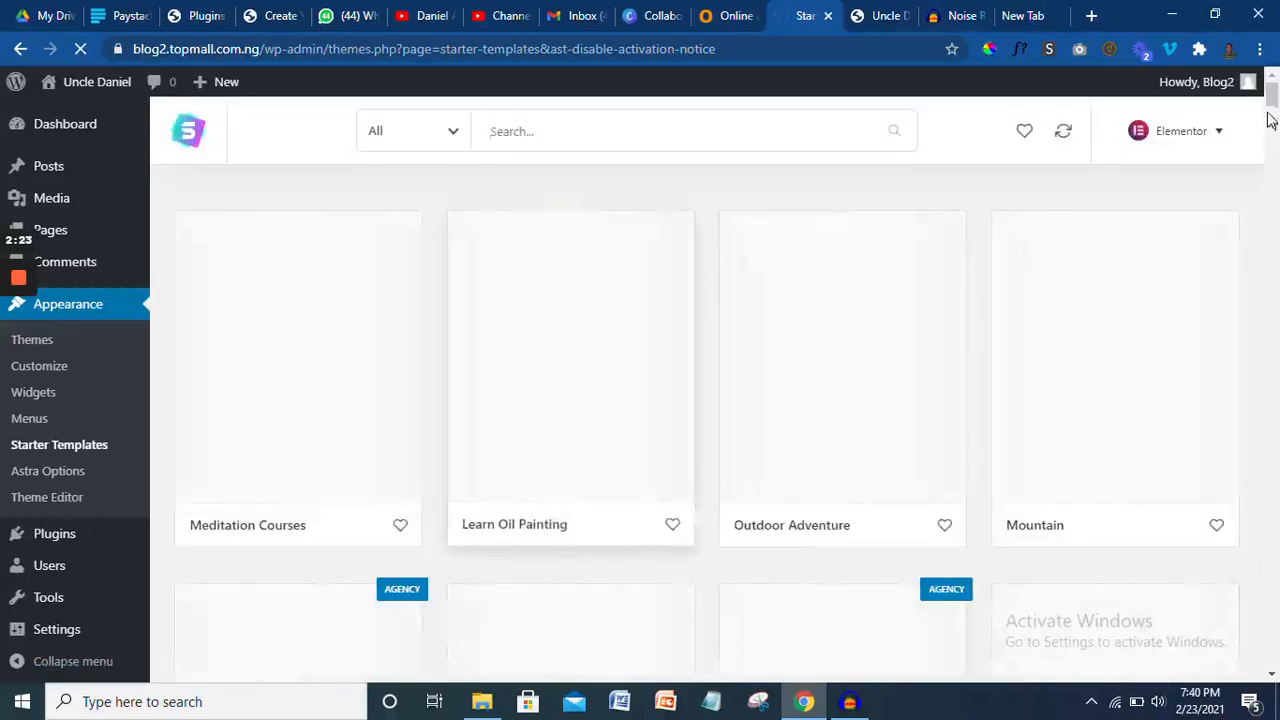
# - Filter the Elementor template library to show only free templates
pyautogui.moveTo(1270, 118)
pyautogui.mouseDown()
pyautogui.moveTo(1273, 145)
pyautogui.moveTo(1273, 92)
pyautogui.mouseUp()
pyautogui.click(620, 143)
pyautogui.click(453, 135)
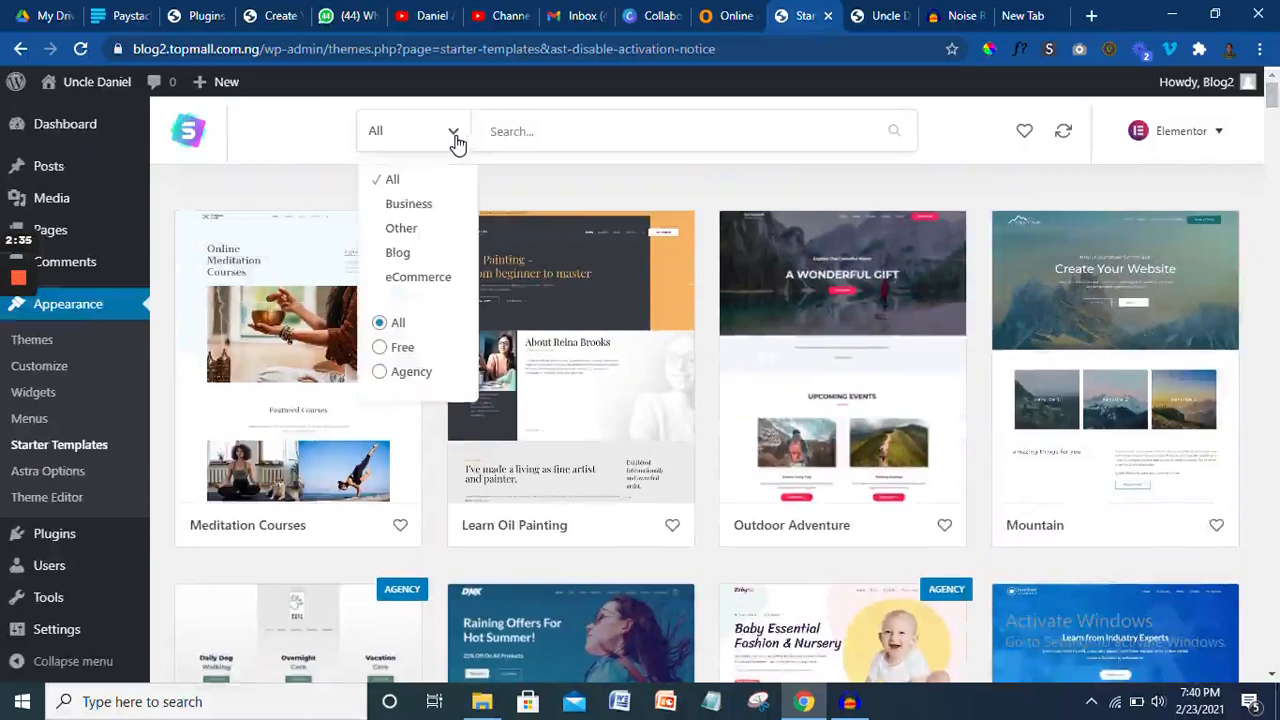
pyautogui.click(379, 348)
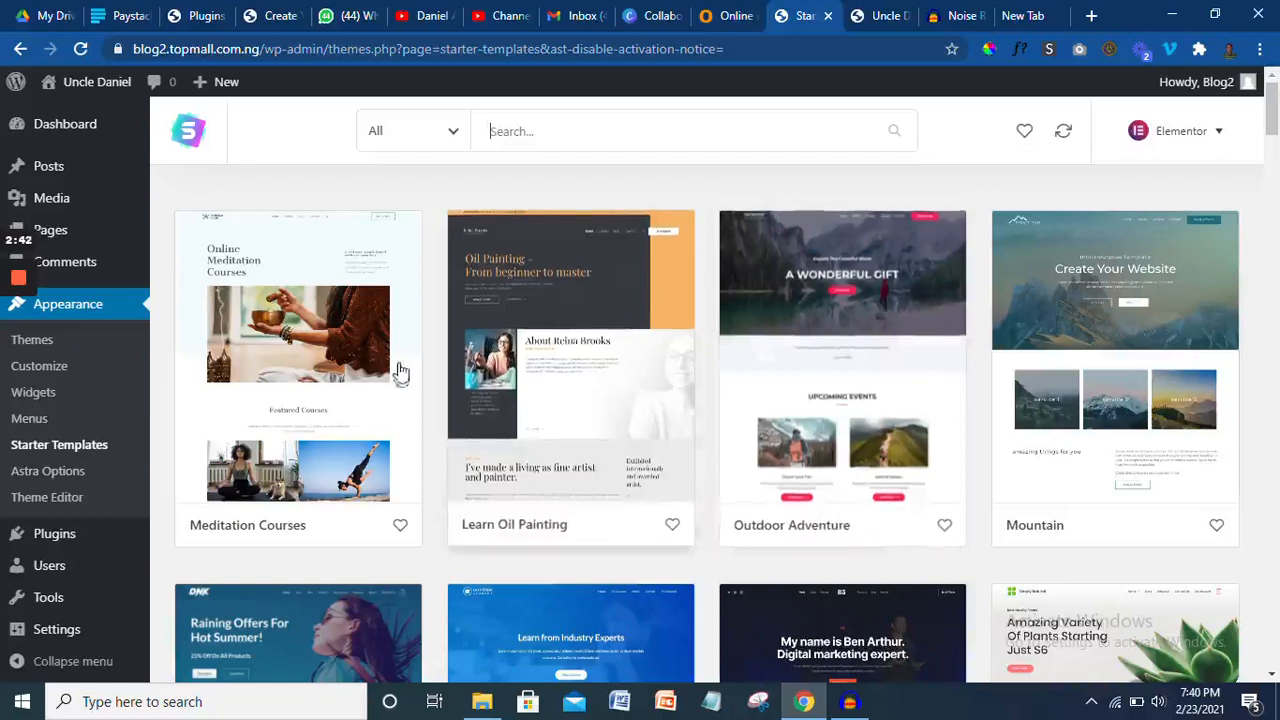
pyautogui.click(451, 134)
pyautogui.click(660, 174)
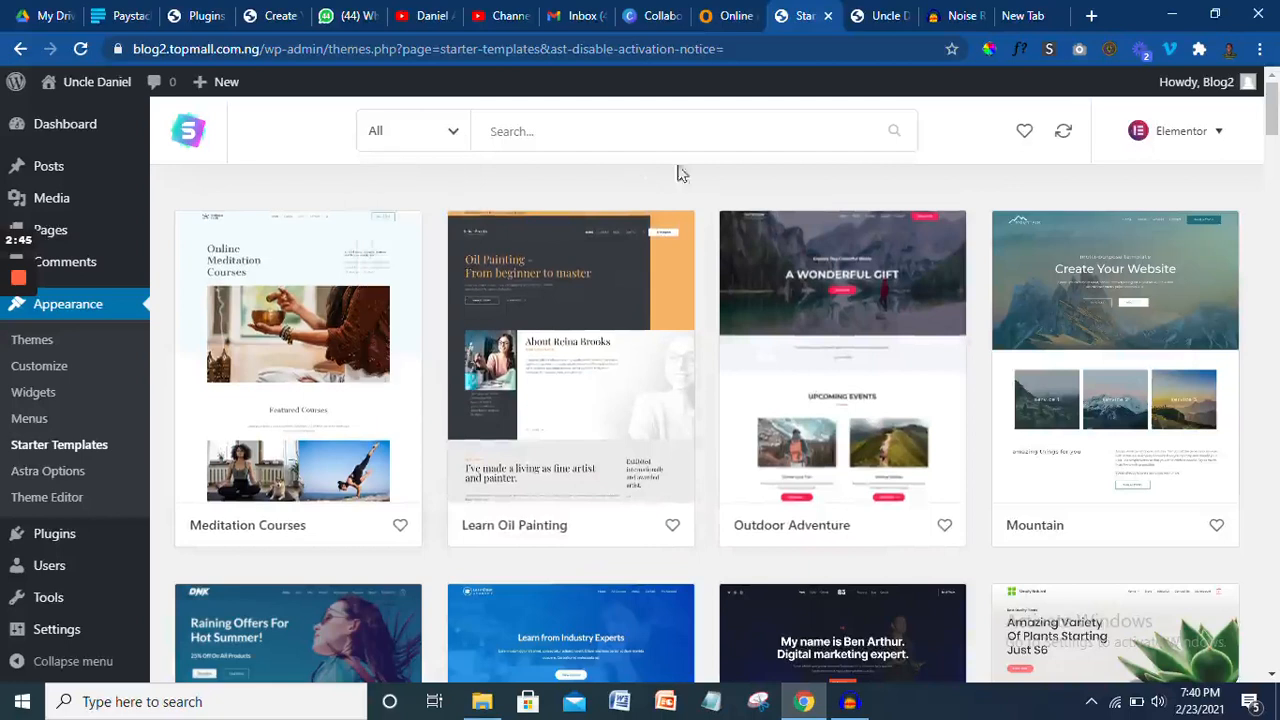
# - Search the templates for 'ecomm', then clear the search to show the full library
pyautogui.moveTo(1275, 120)
pyautogui.mouseDown()
pyautogui.moveTo(1273, 193)
pyautogui.moveTo(1276, 100)
pyautogui.mouseUp()
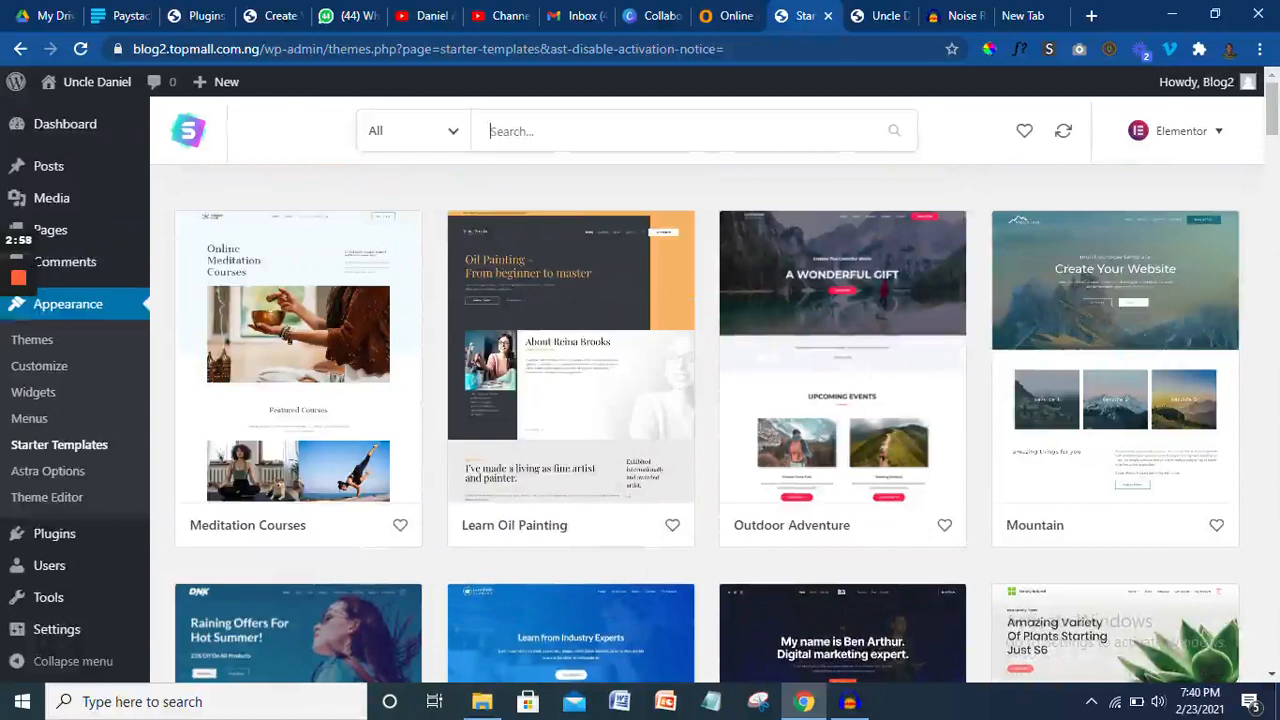
pyautogui.write('ec')
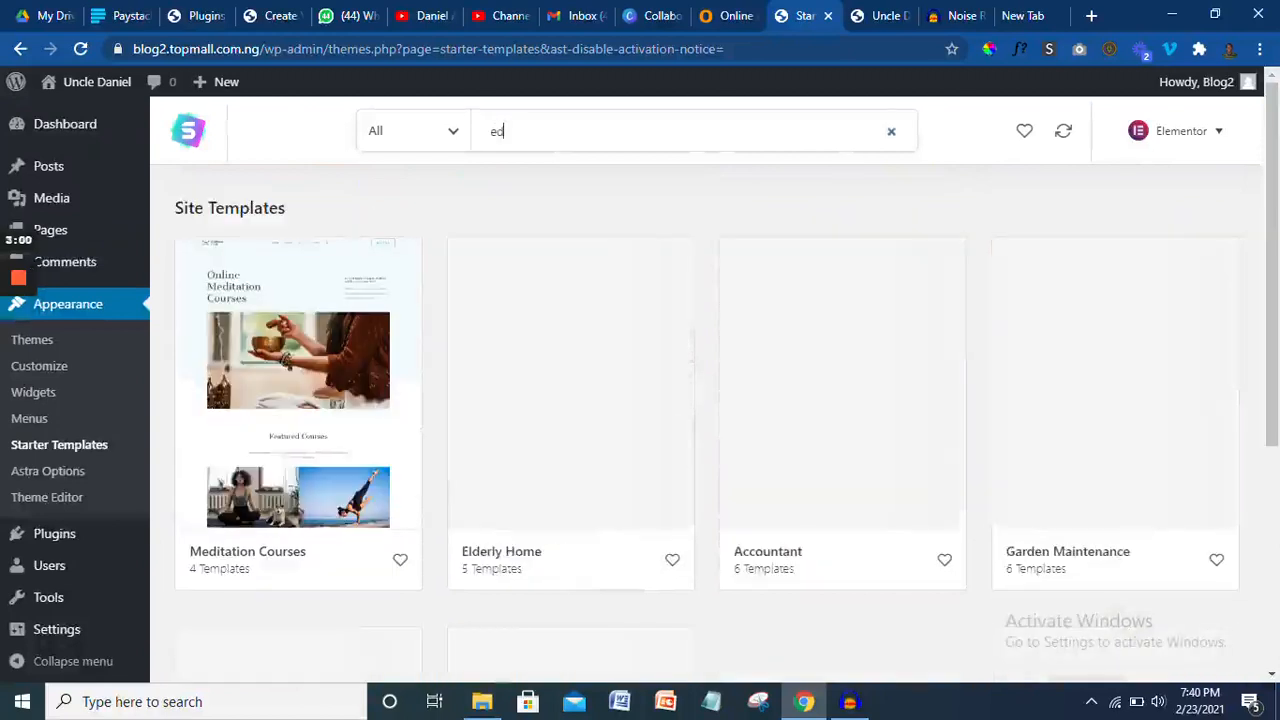
pyautogui.write('u')
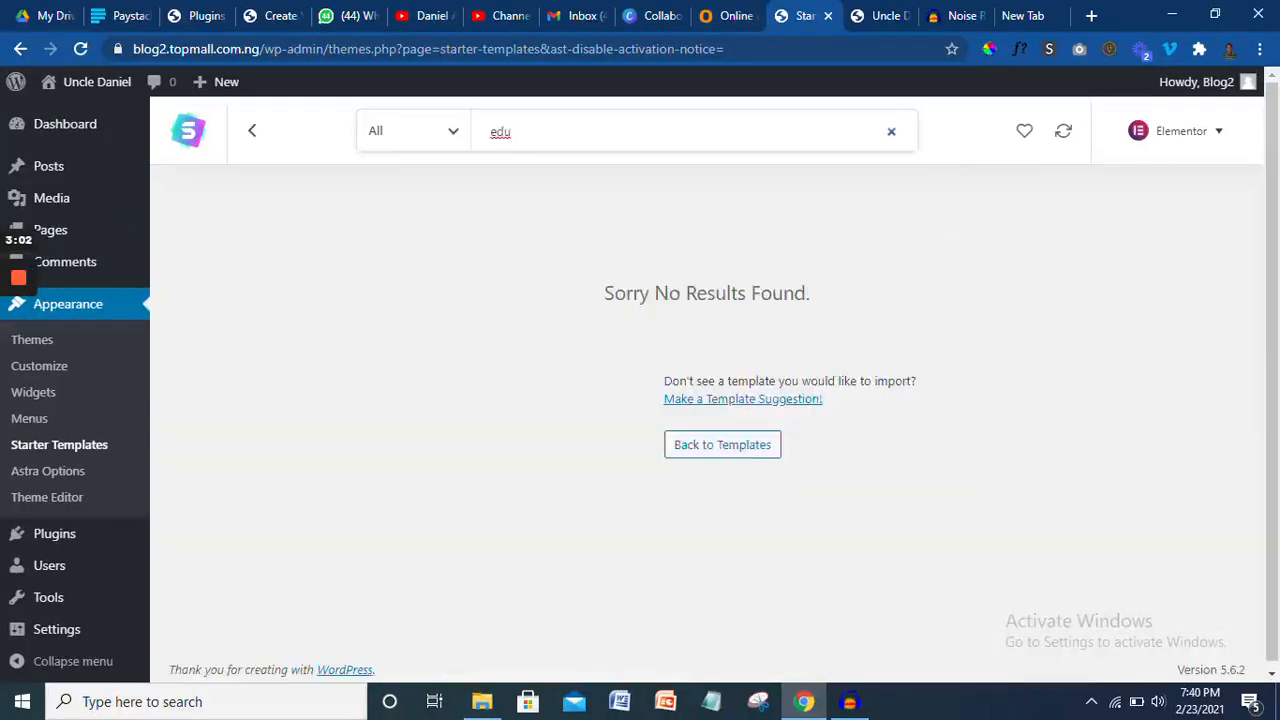
pyautogui.press('BackSpace')
pyautogui.press('BackSpace')
pyautogui.press('BackSpace')
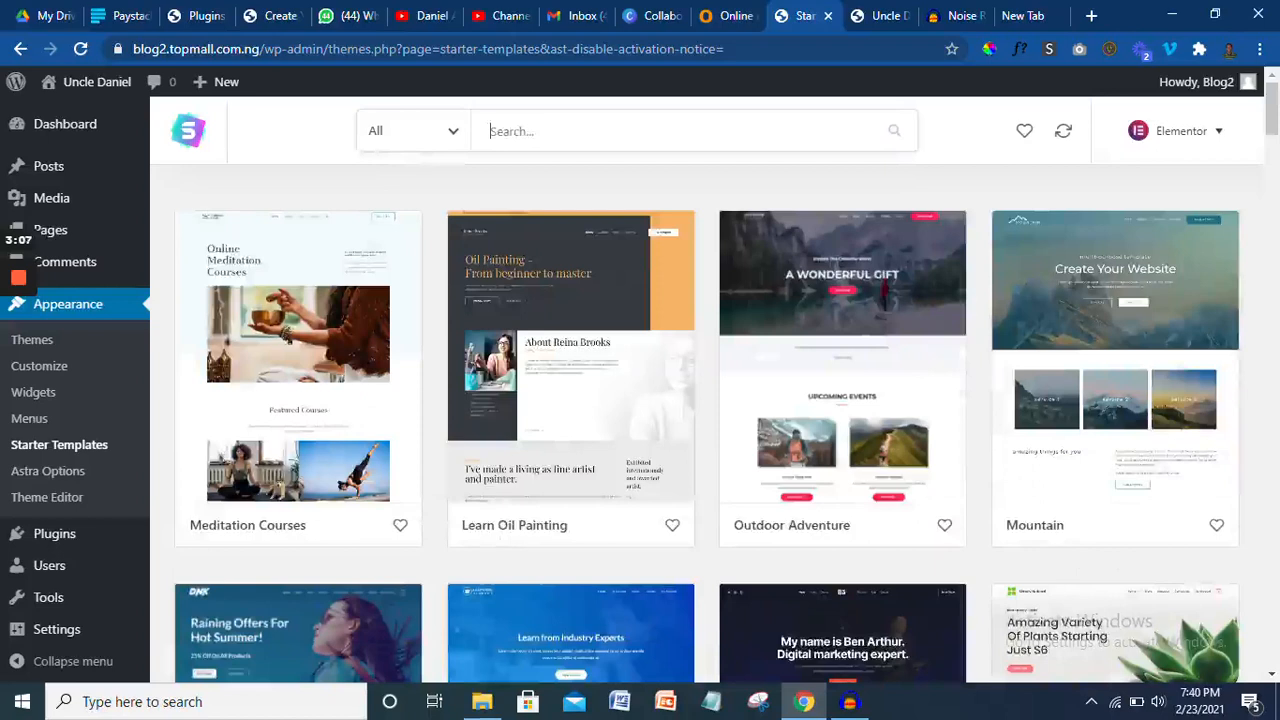
pyautogui.write('ecomm')
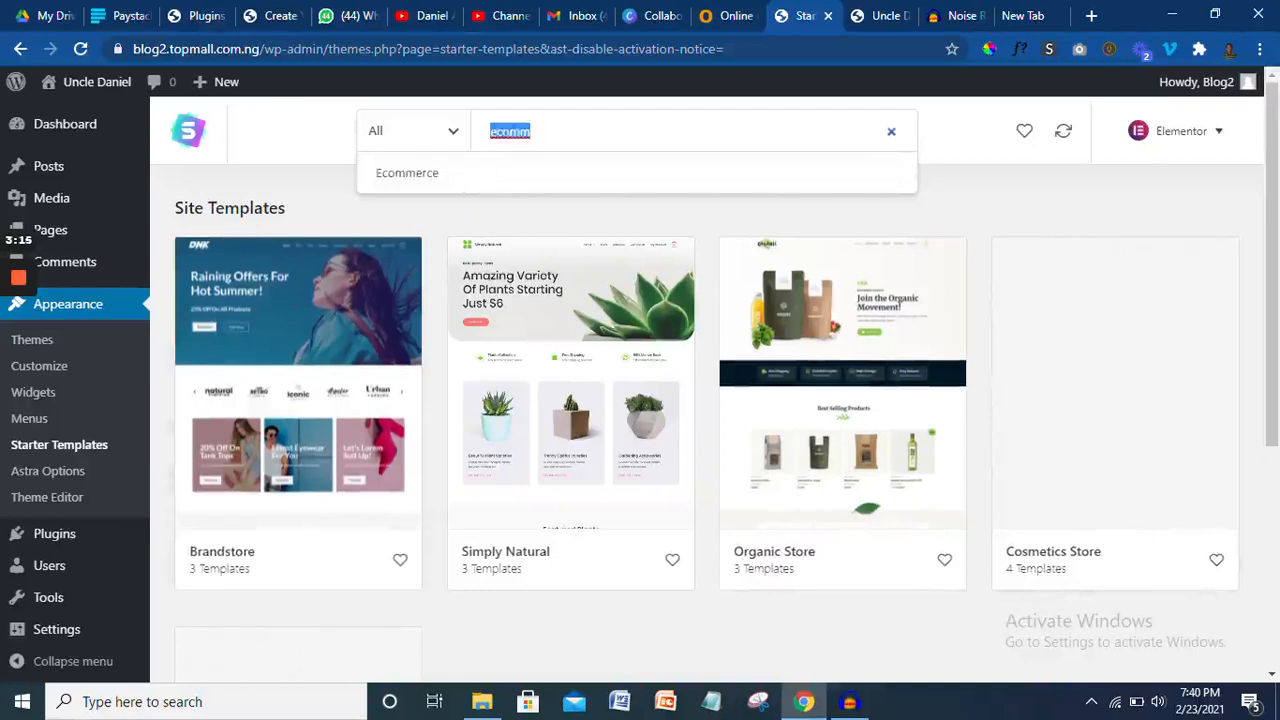
pyautogui.press('BackSpace')
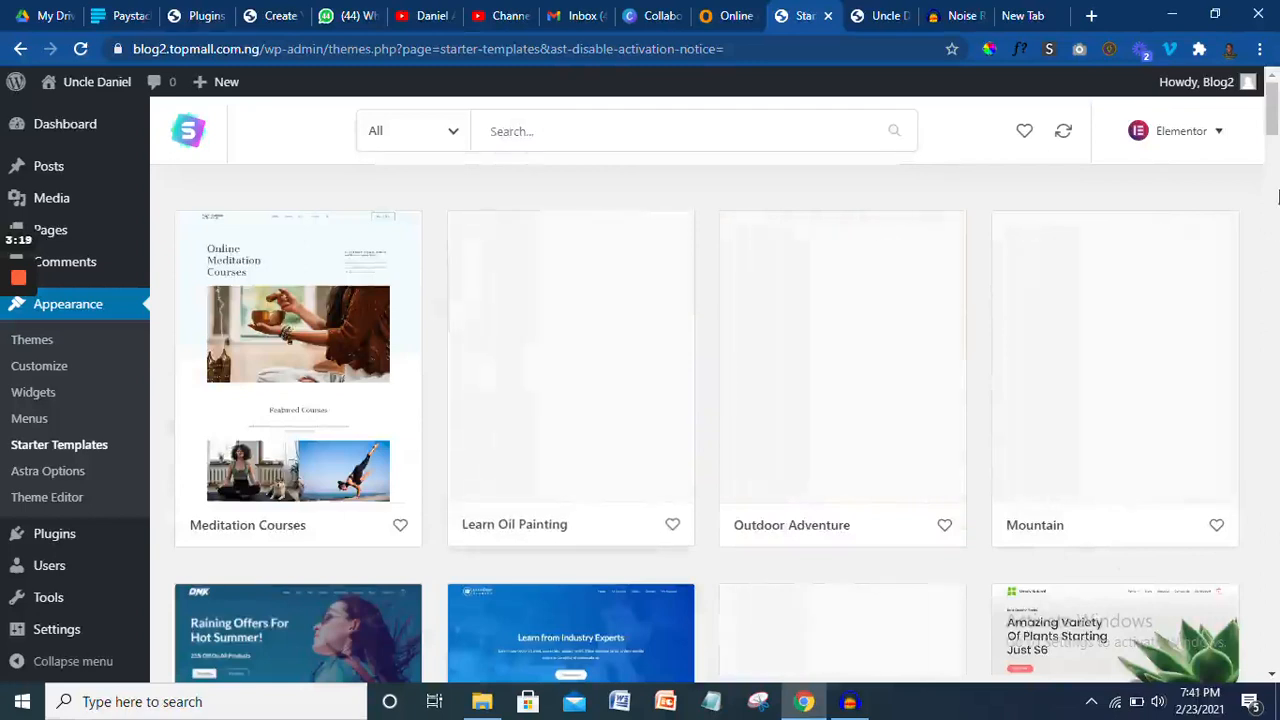
# - Scroll down the template grid and open the Accountant template's details
pyautogui.moveTo(1273, 108)
pyautogui.mouseDown()
pyautogui.moveTo(1276, 183)
pyautogui.moveTo(1273, 172)
pyautogui.mouseUp()
pyautogui.moveTo(1272, 175); pyautogui.dragTo(1272, 205)
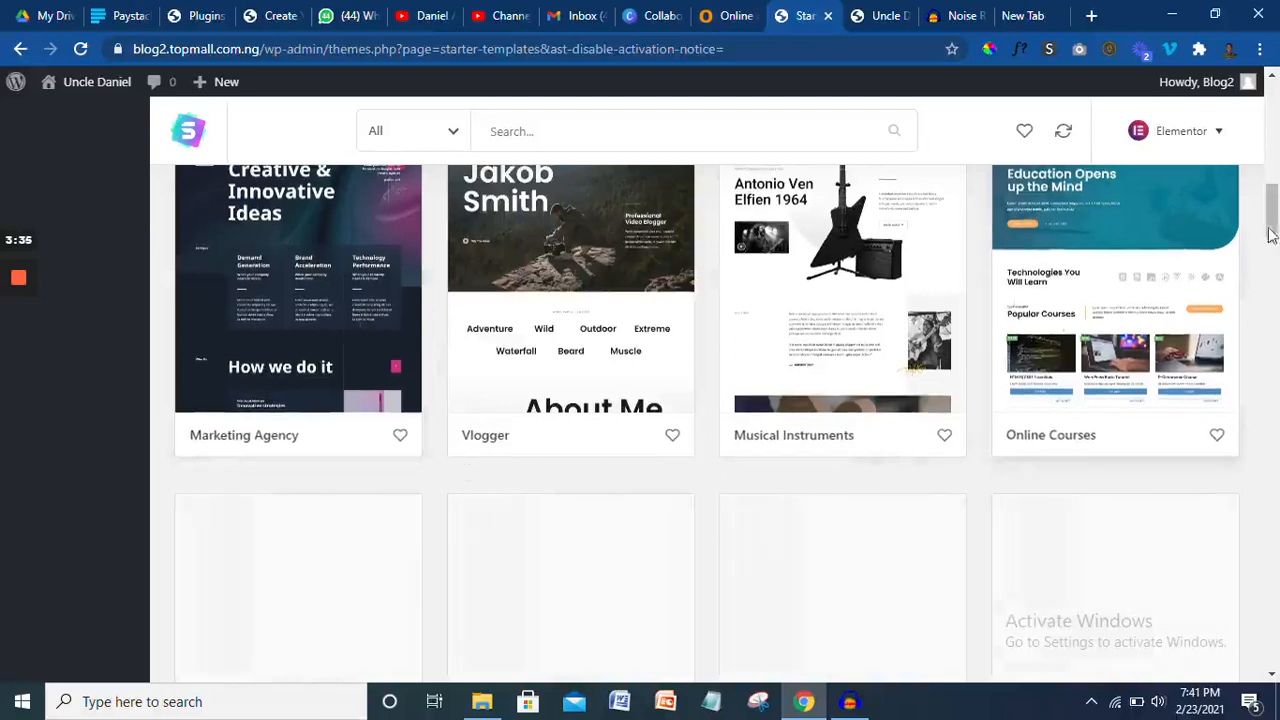
pyautogui.moveTo(1266, 234); pyautogui.dragTo(1272, 406)
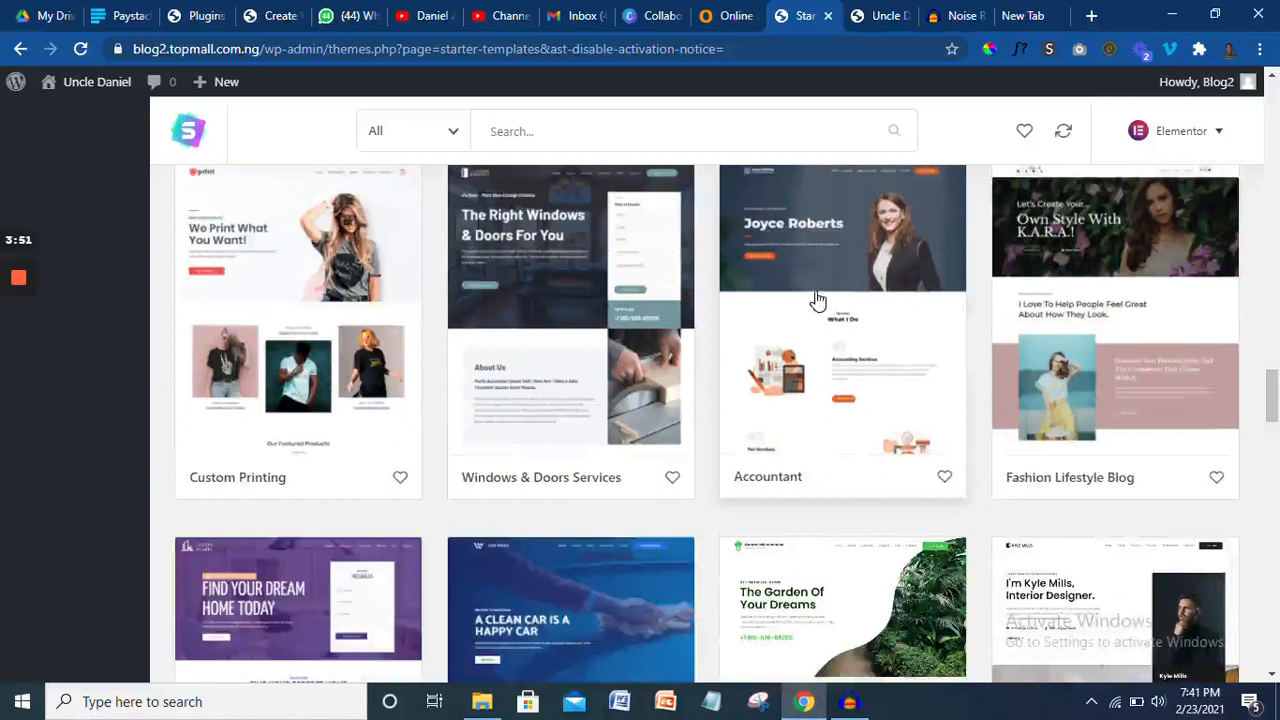
pyautogui.click(817, 300)
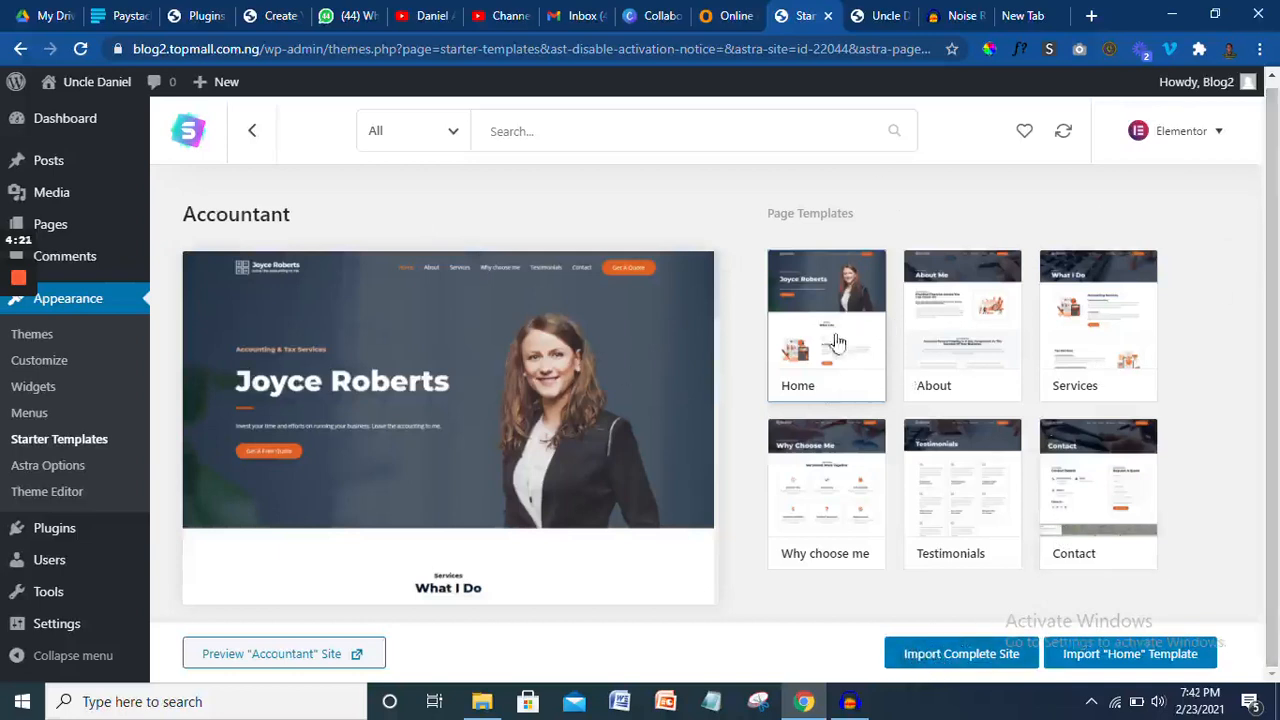
# - Import the complete Accountant site, keeping the default import options
pyautogui.click(911, 656)
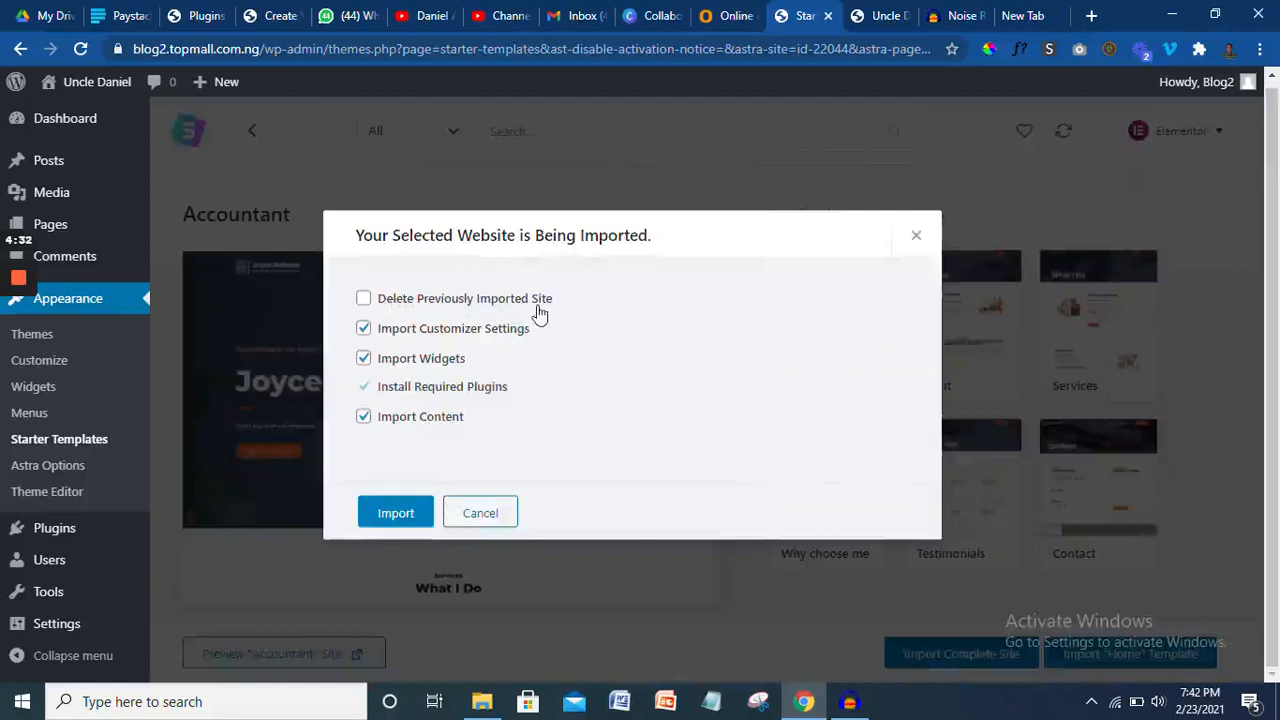
pyautogui.click(396, 514)
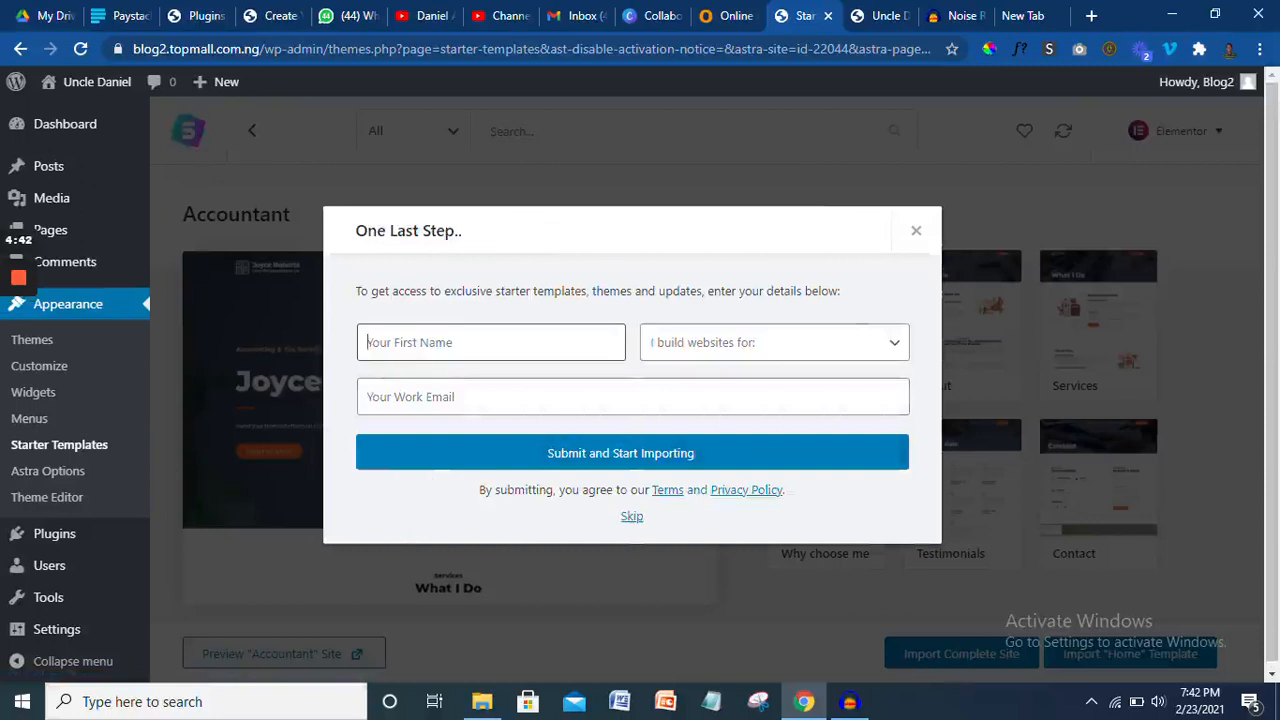
# - Fill the One Last Step form with first name, 'For myself' and work e-mail, then submit
pyautogui.click(426, 388)
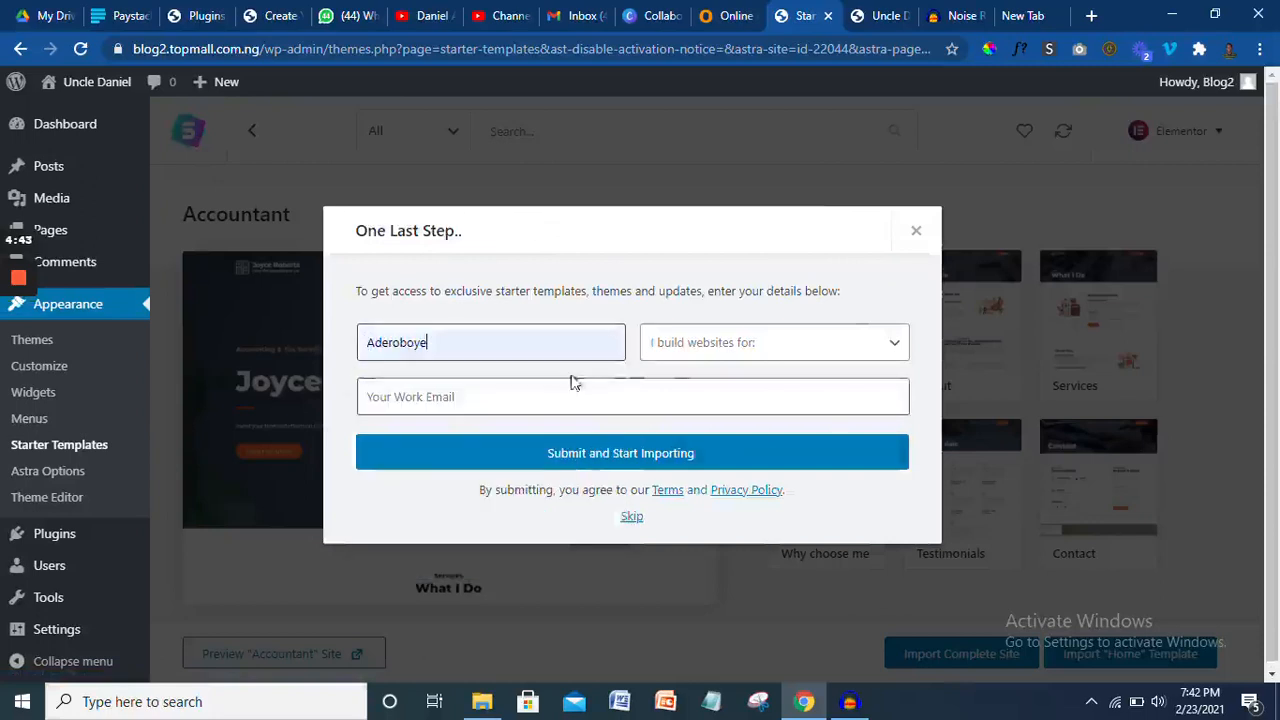
pyautogui.click(687, 350)
pyautogui.click(687, 397)
pyautogui.click(450, 397)
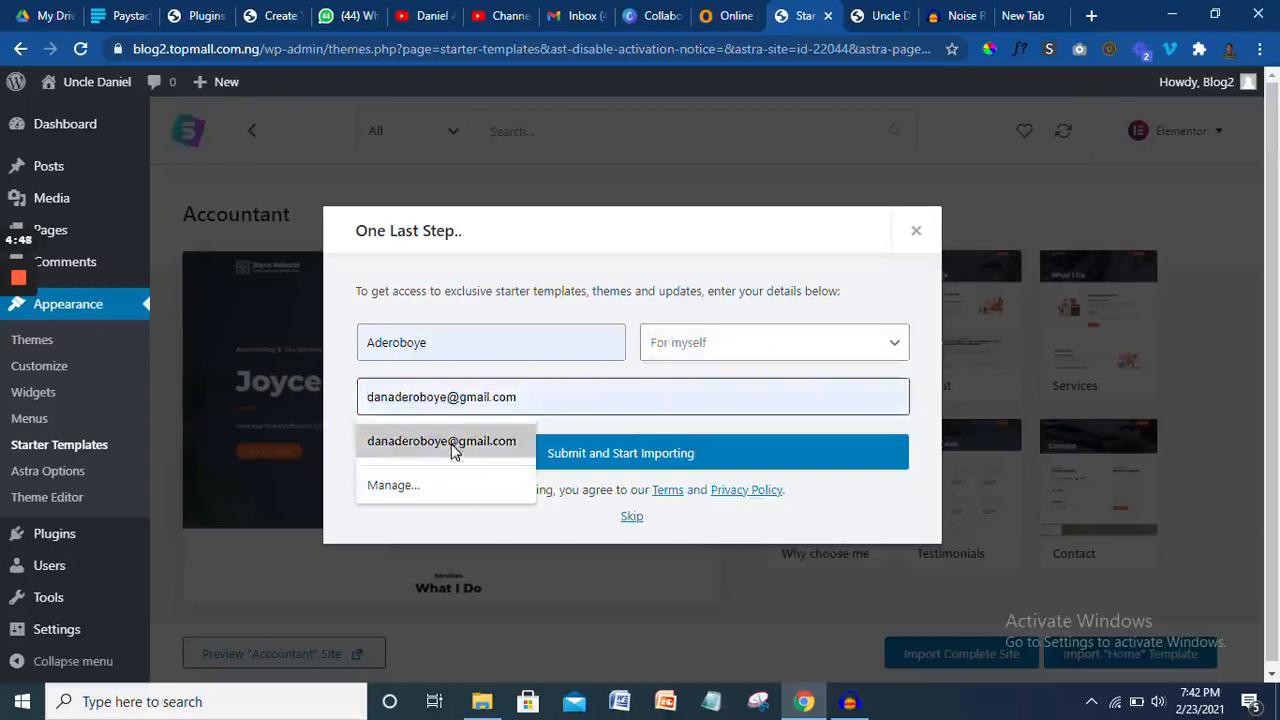
pyautogui.click(452, 446)
pyautogui.click(575, 462)
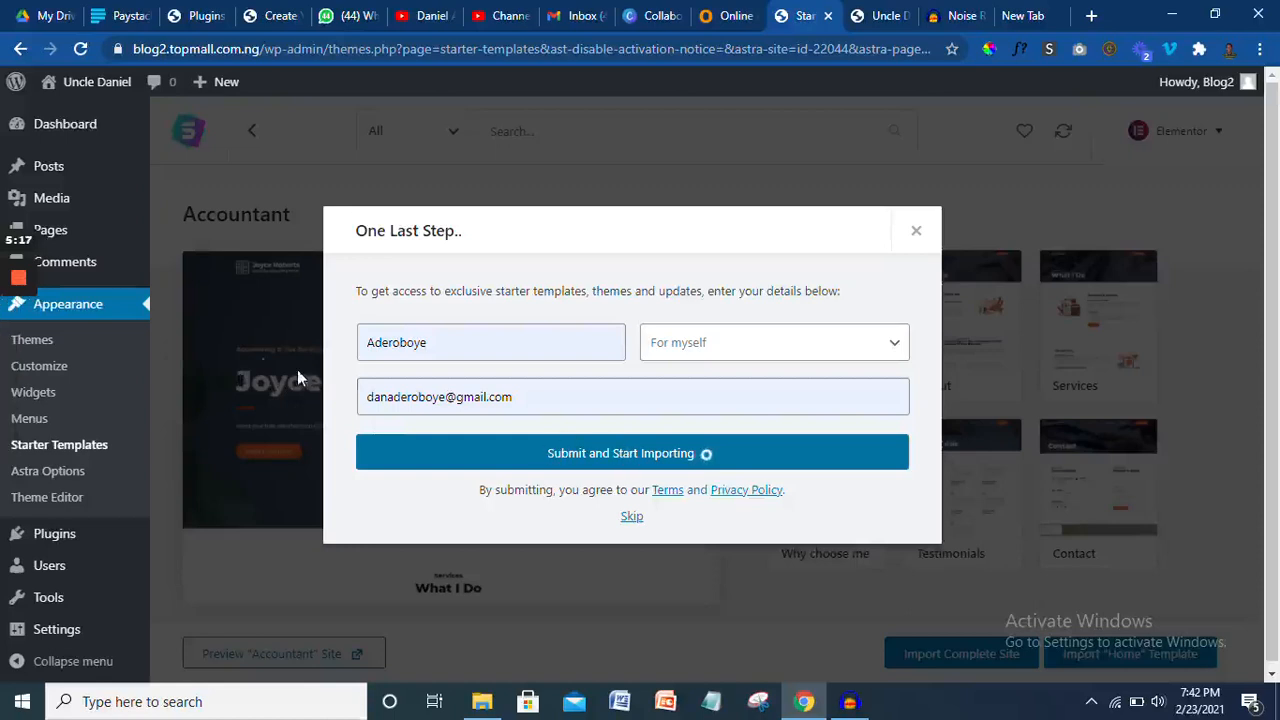
pyautogui.moveTo(22, 281)
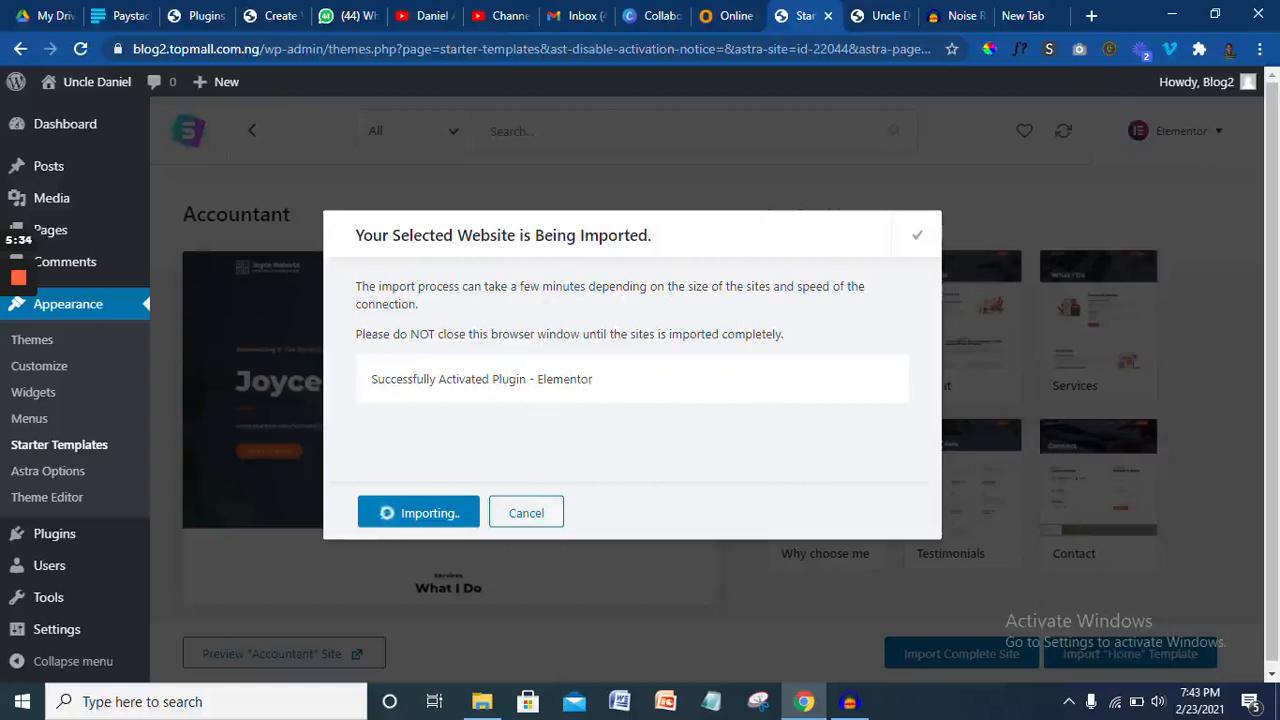
# - Close the Accountant import success message and return to the live site's tab
pyautogui.moveTo(520, 286); pyautogui.dragTo(563, 316)
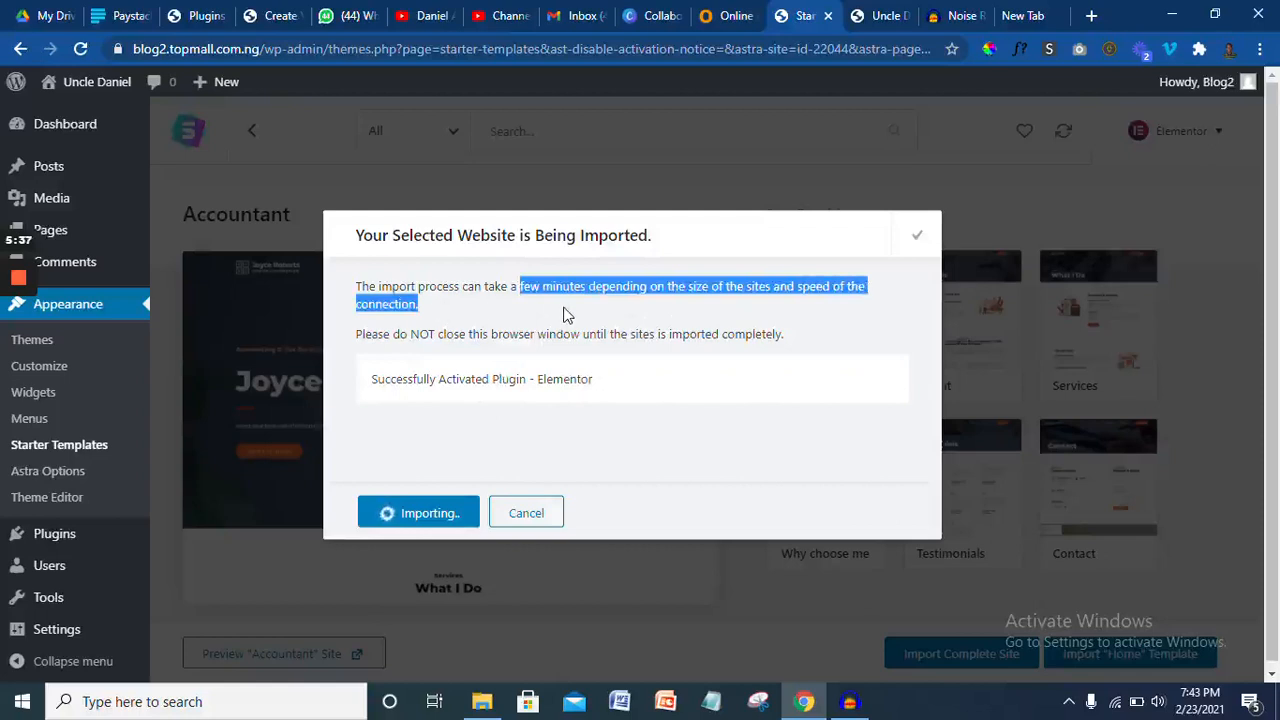
pyautogui.click(630, 318)
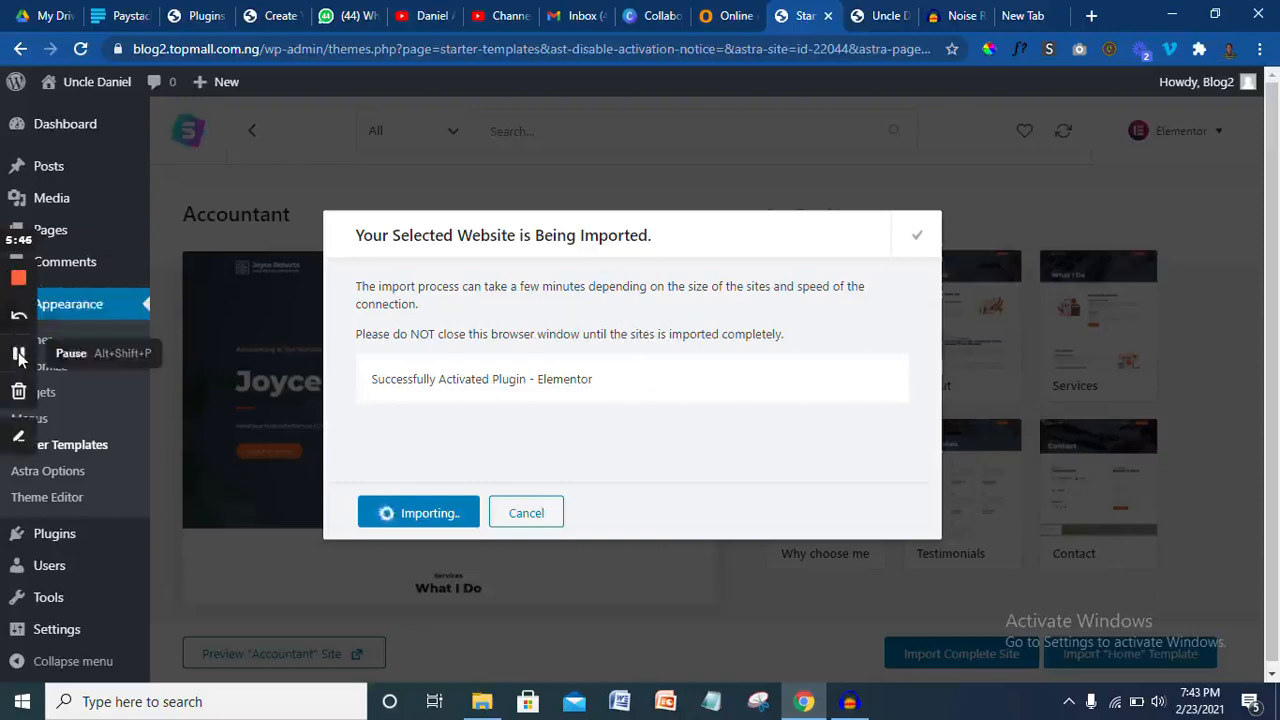
pyautogui.click(18, 353)
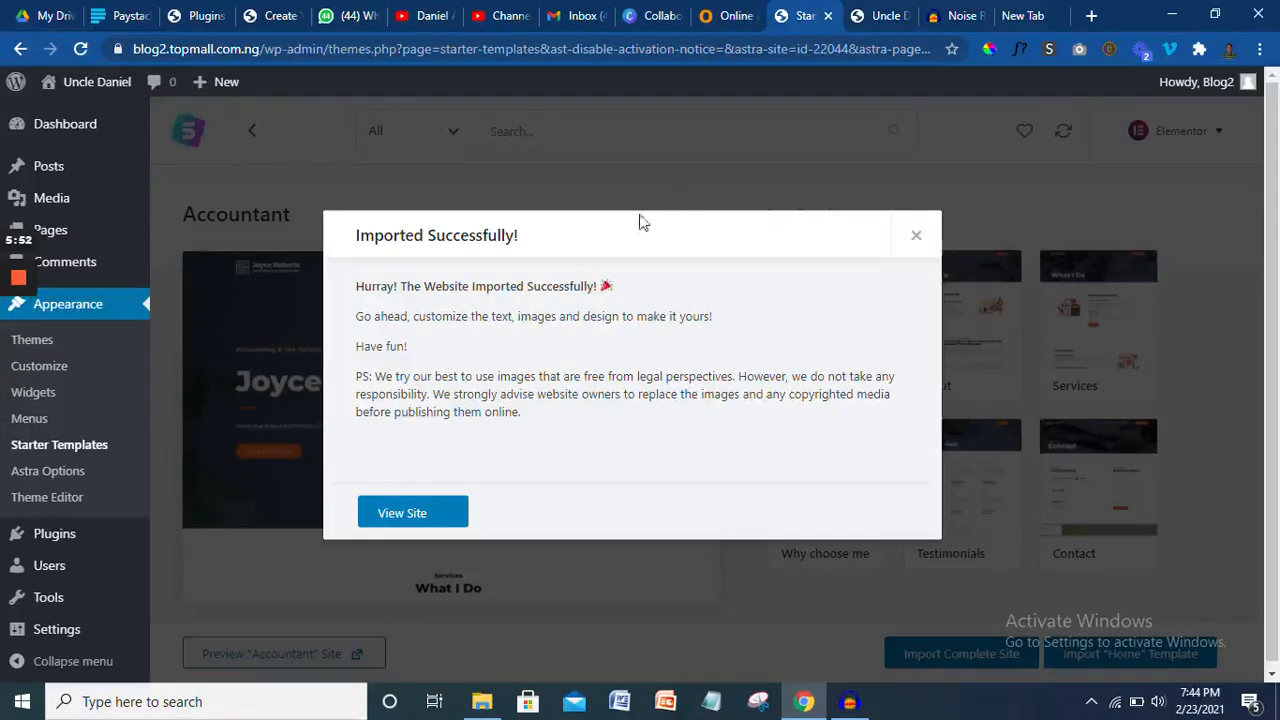
pyautogui.click(920, 245)
pyautogui.hotkey('ctrl', 'Tab')
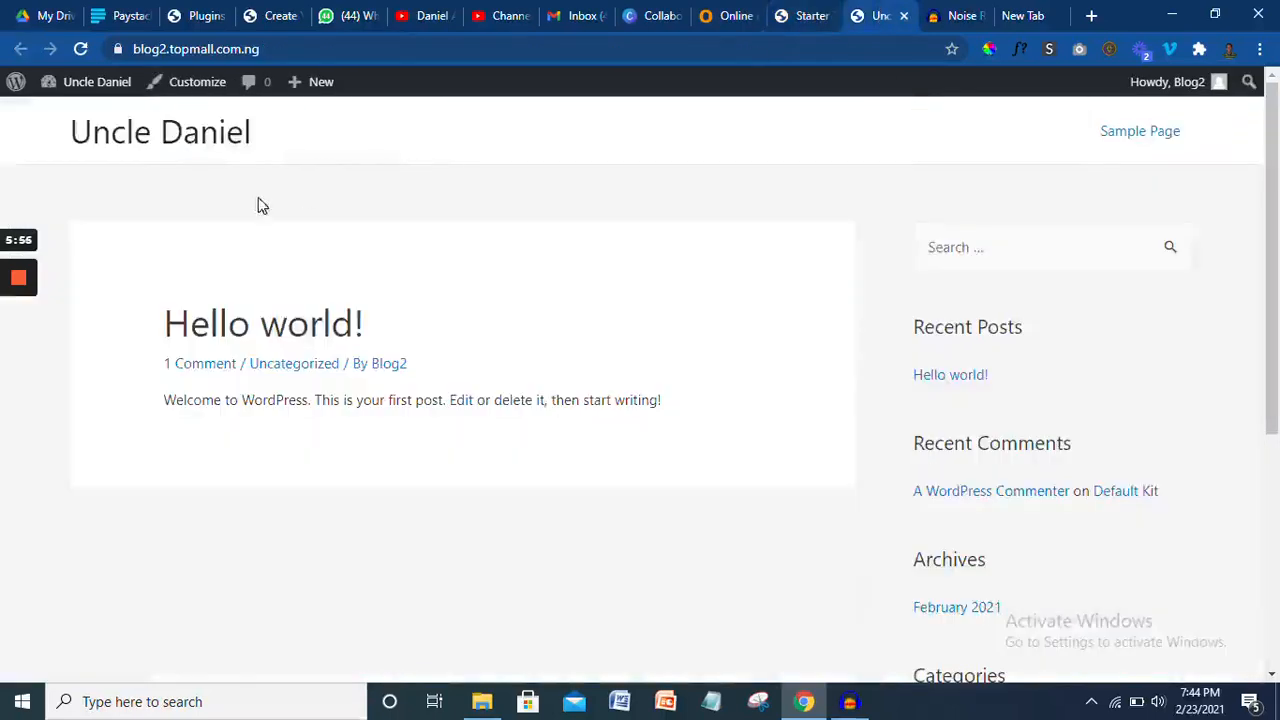
# - Reload the site to preview the imported Accountant homepage, then go back to Starter Templates
pyautogui.click(80, 49)
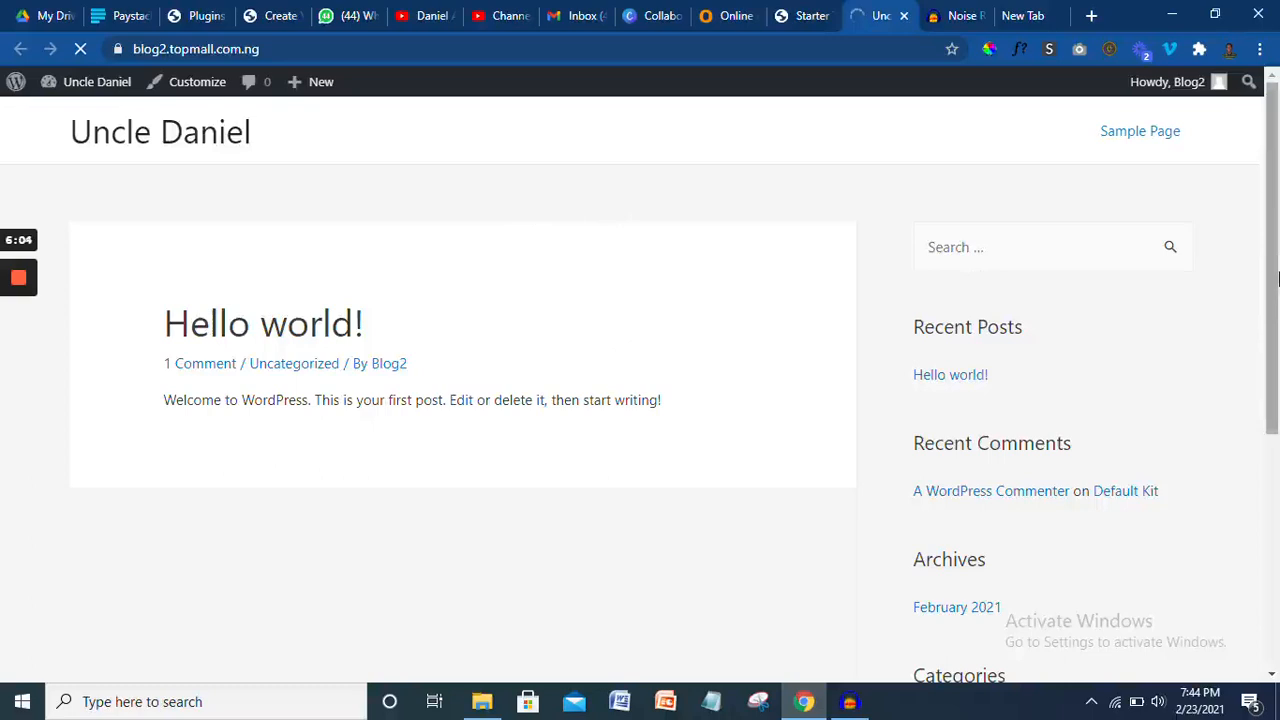
pyautogui.scroll(-3, 1278, 278)
pyautogui.scroll(3, 1276, 250)
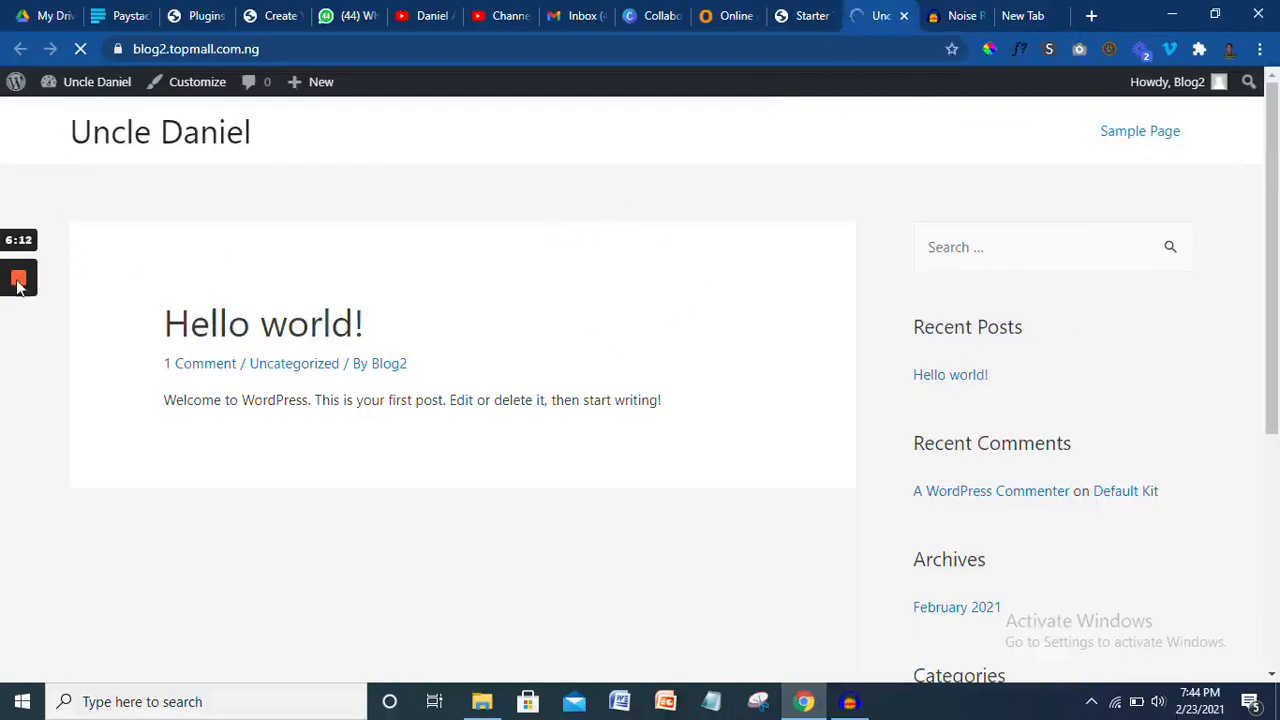
pyautogui.click(18, 353)
pyautogui.click(18, 353)
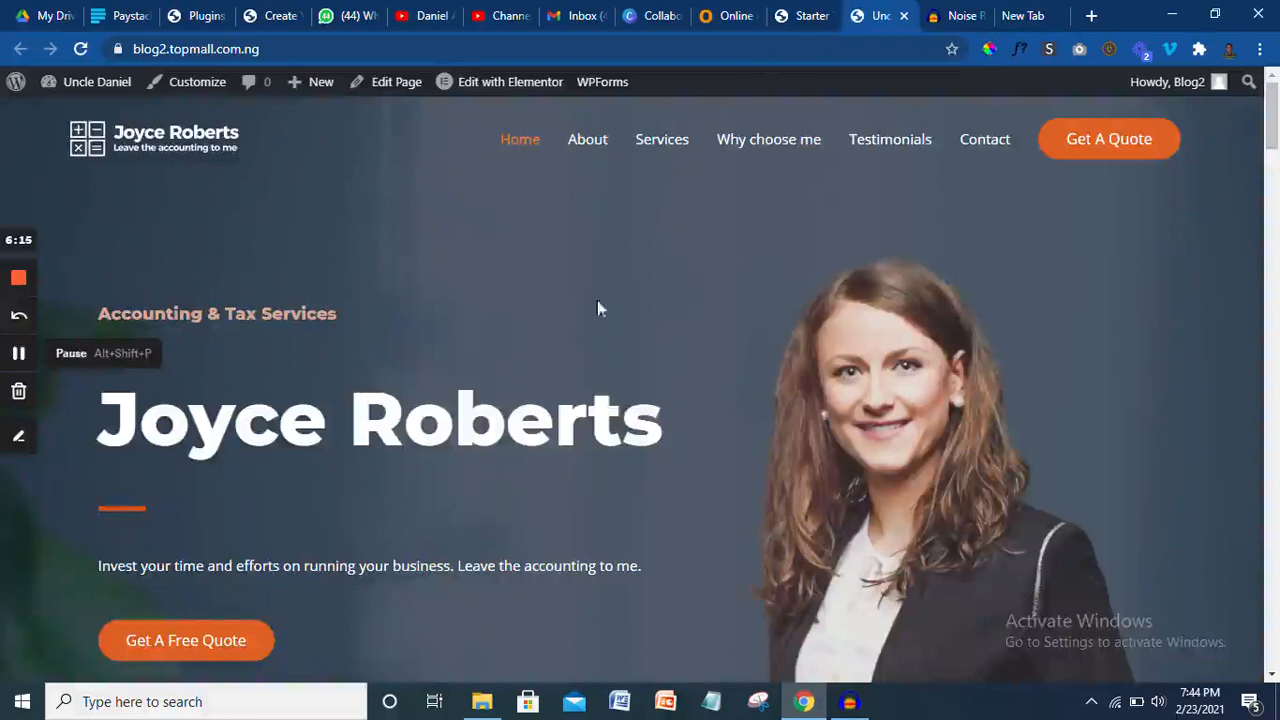
pyautogui.moveTo(1272, 138); pyautogui.dragTo(1276, 97)
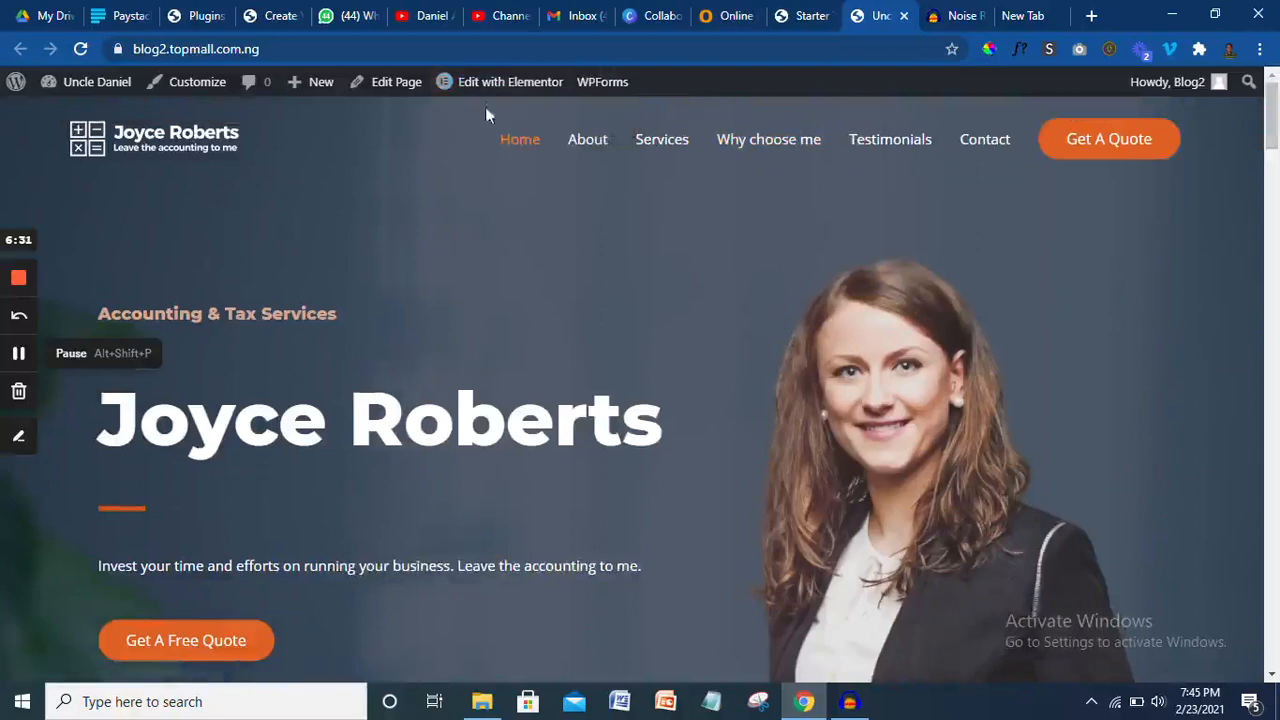
pyautogui.moveTo(486, 91)
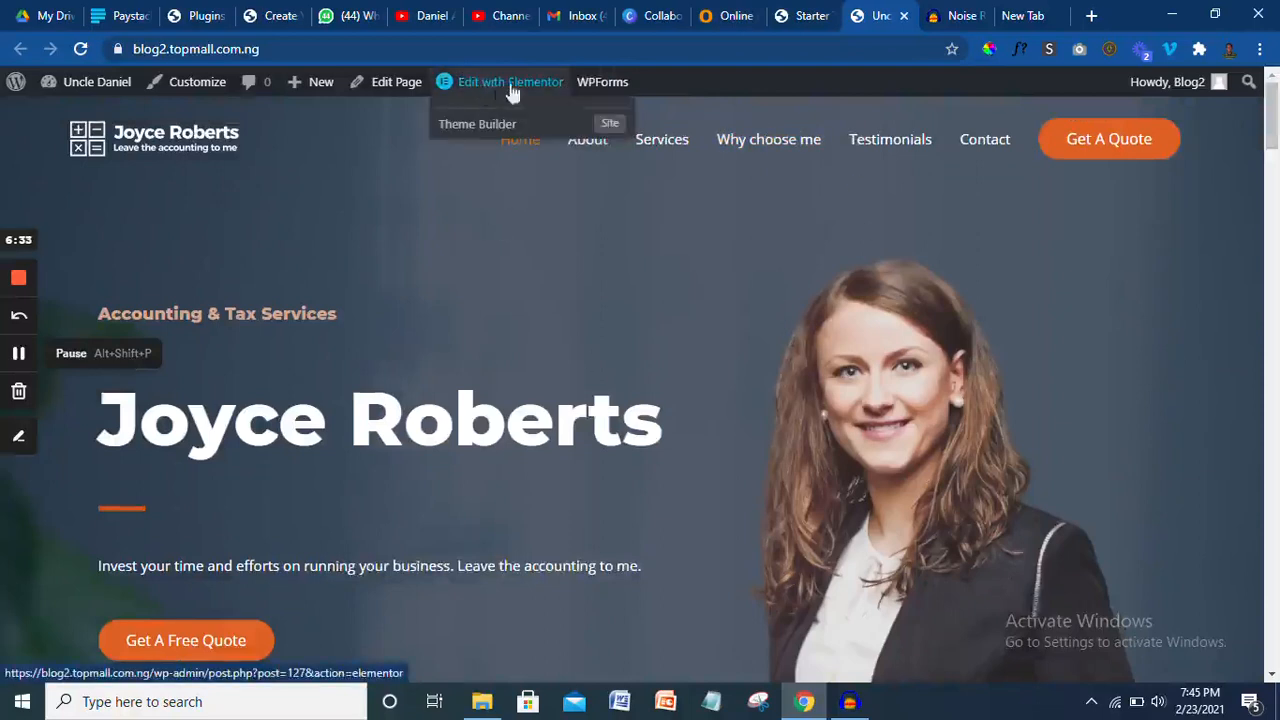
pyautogui.click(810, 14)
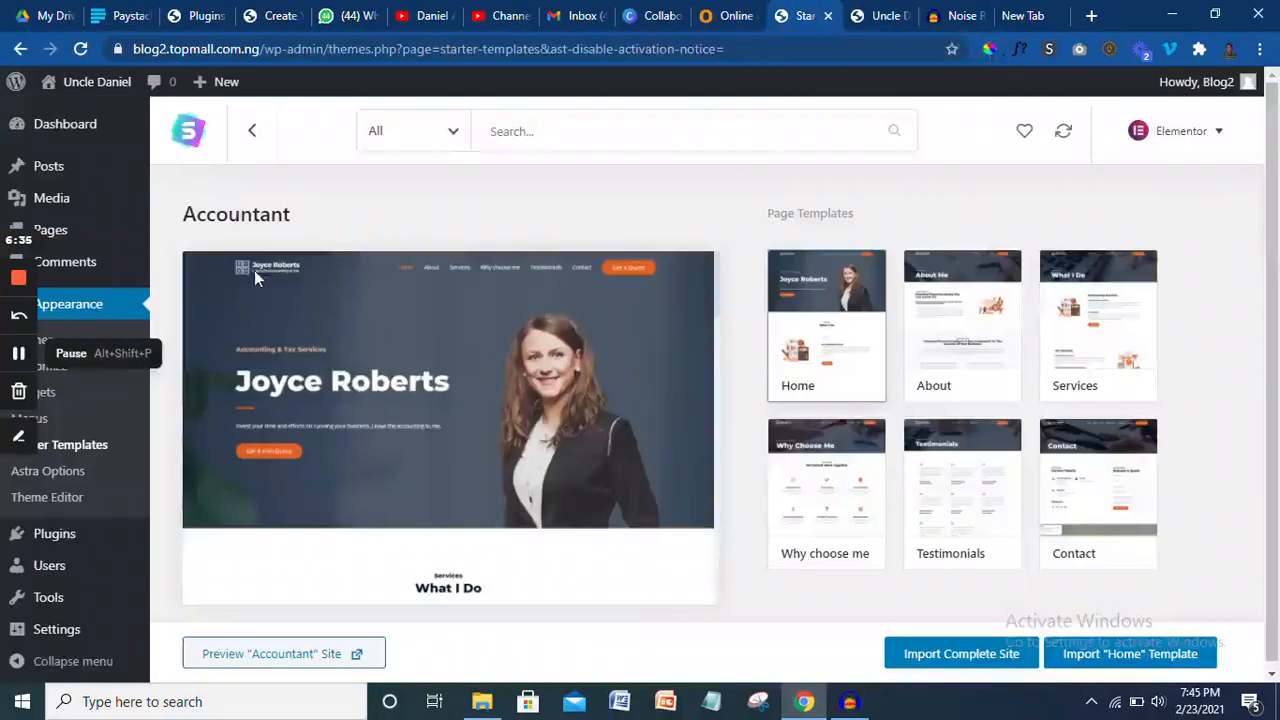
# - Review the About, Contact, Home, Services, Testimonials and Why choose me pages, then view the homepage
pyautogui.click(100, 228)
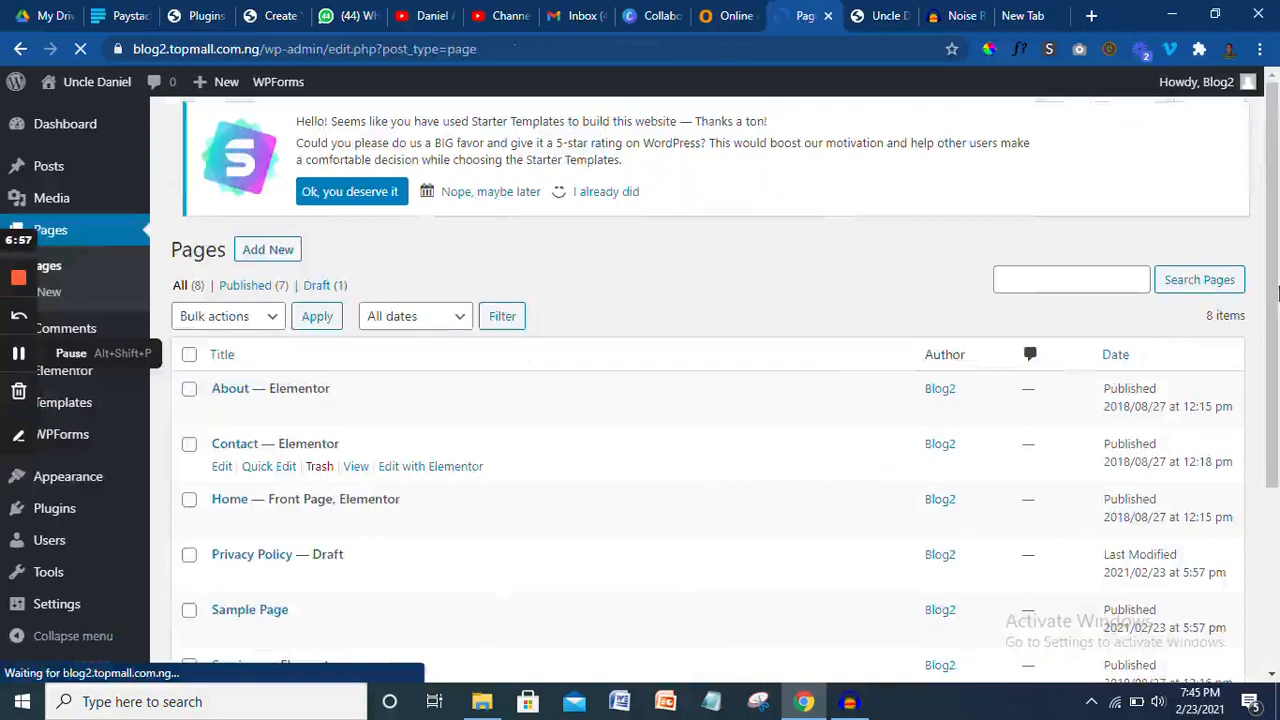
pyautogui.scroll(-3, 1277, 290)
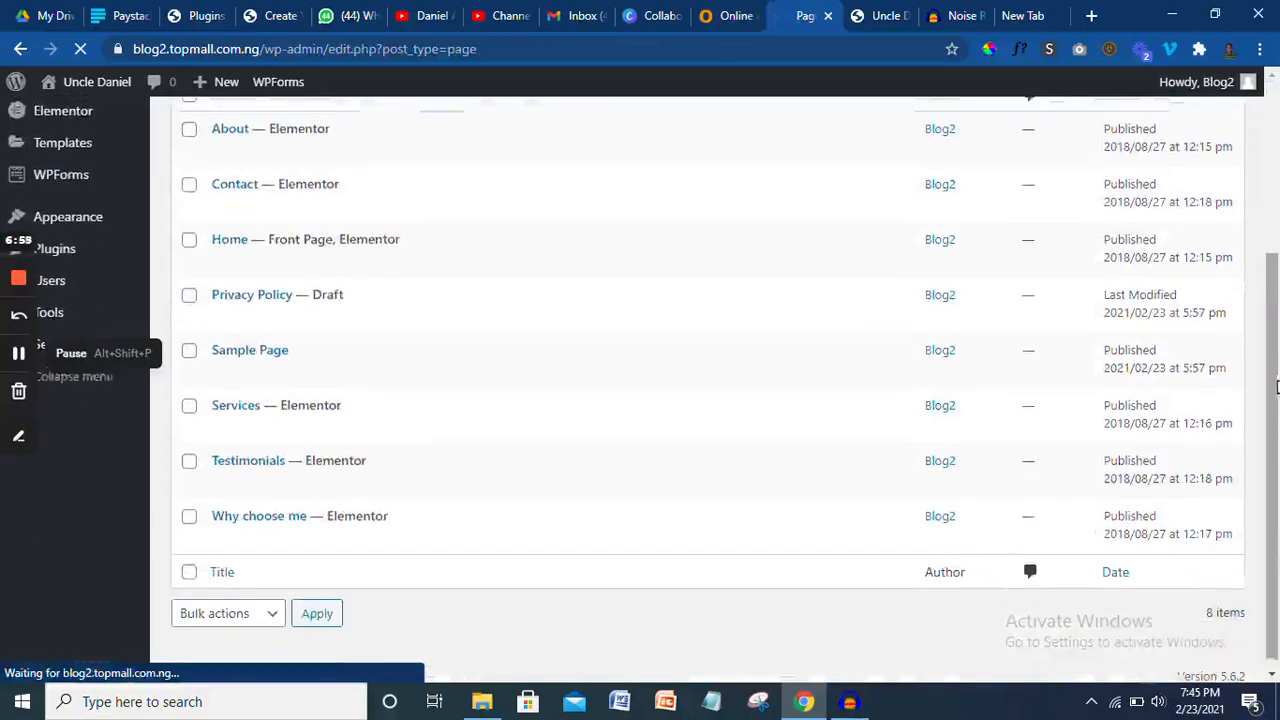
pyautogui.scroll(2, 1277, 392)
pyautogui.scroll(1, 210, 330)
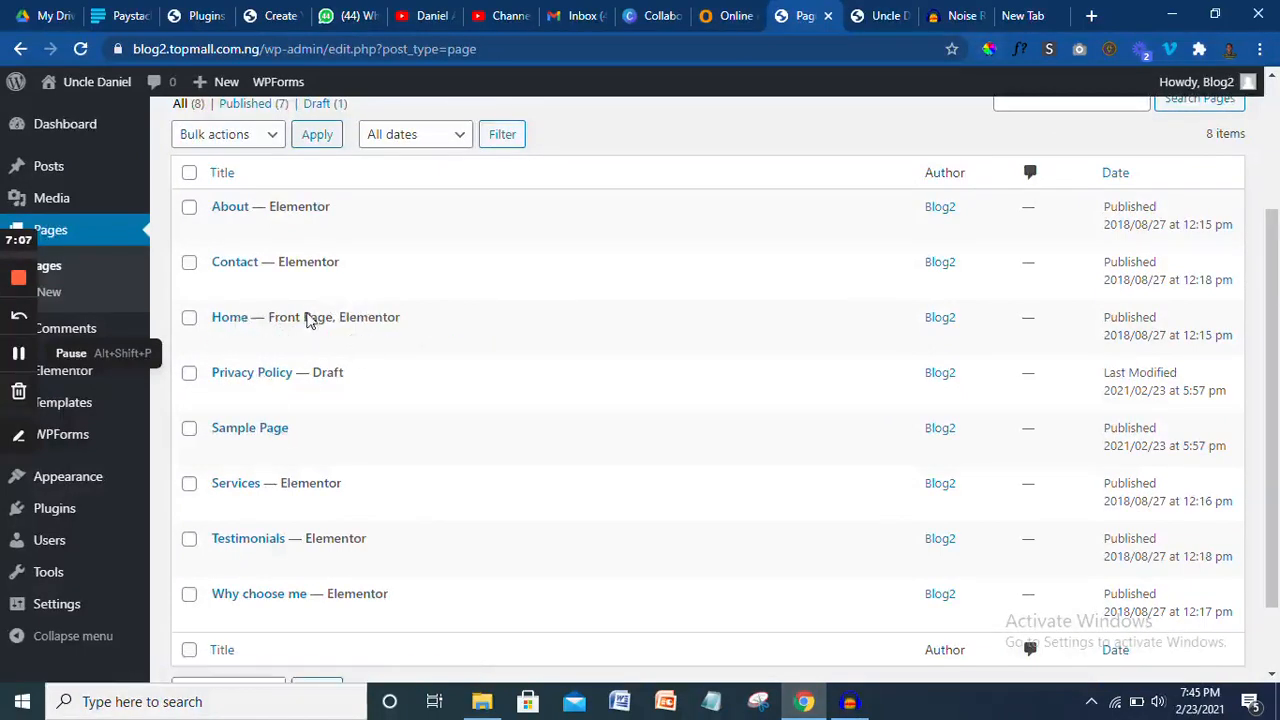
pyautogui.moveTo(320, 340)
pyautogui.click(880, 14)
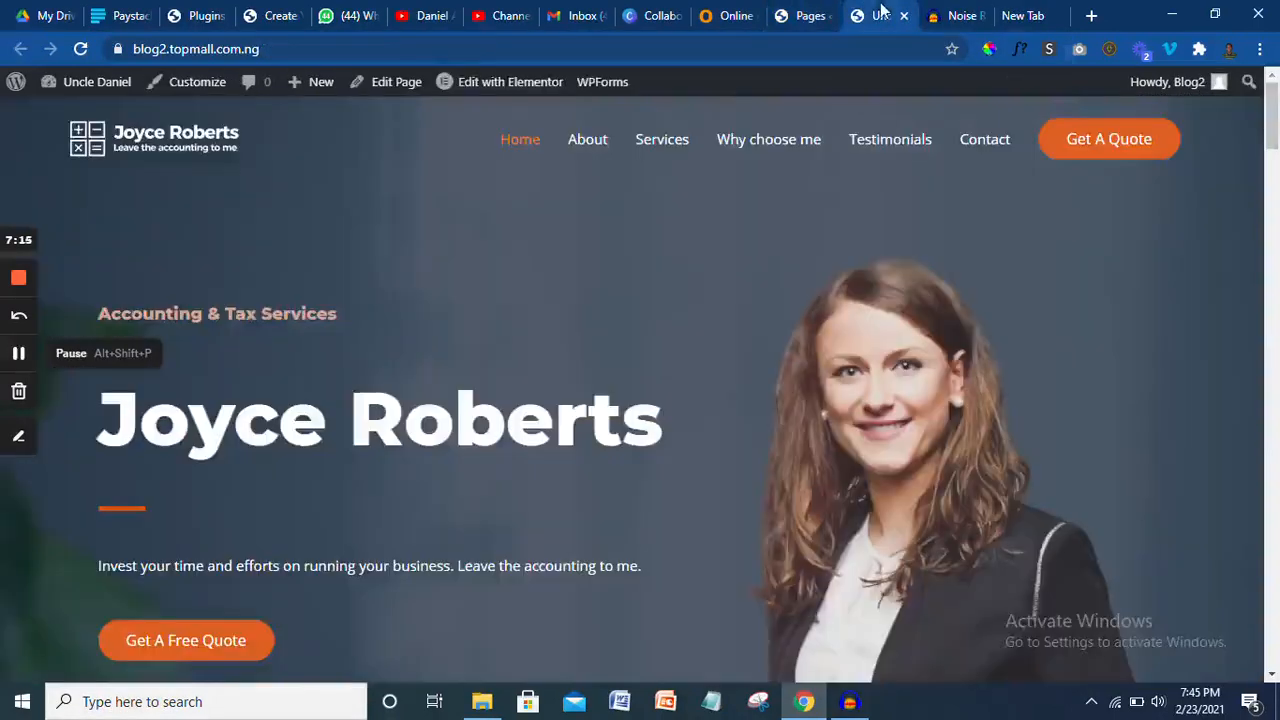
# - Open the accountant homepage in the Elementor editor via Edit with Elementor
pyautogui.click(520, 80)
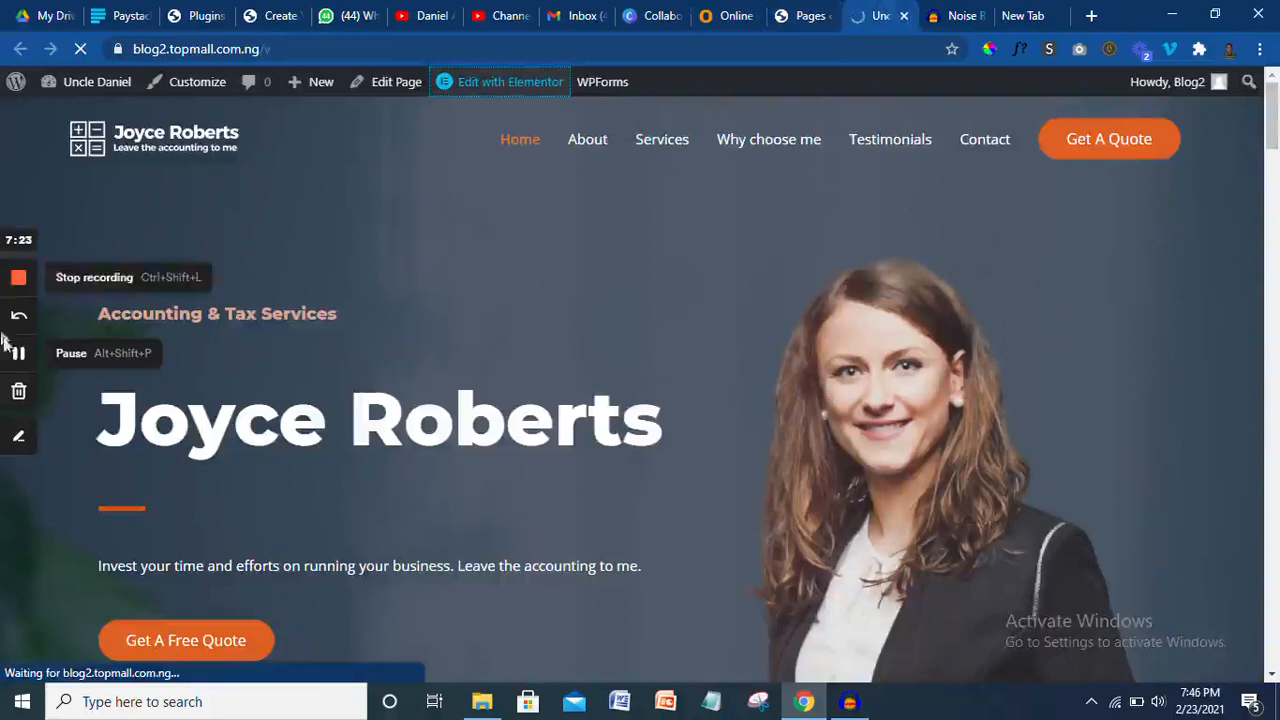
pyautogui.click(800, 16)
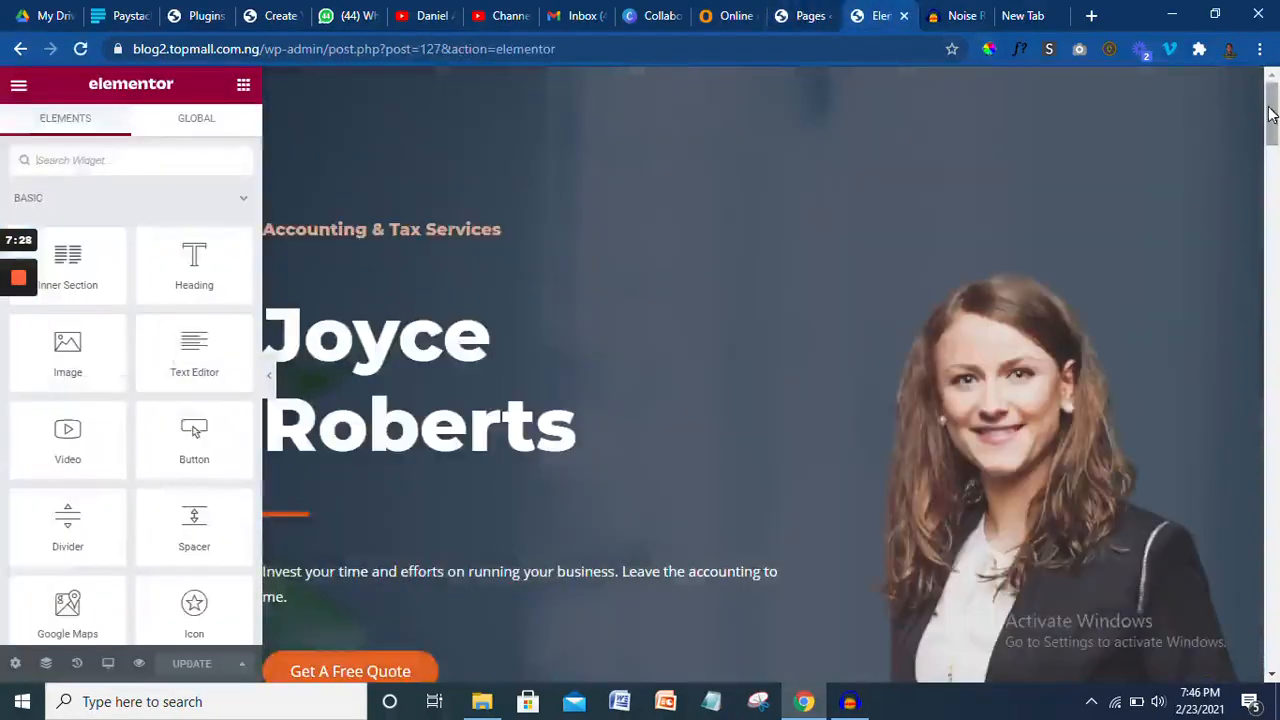
pyautogui.moveTo(1271, 113)
pyautogui.mouseDown()
pyautogui.moveTo(1273, 217)
pyautogui.moveTo(1273, 125)
pyautogui.mouseUp()
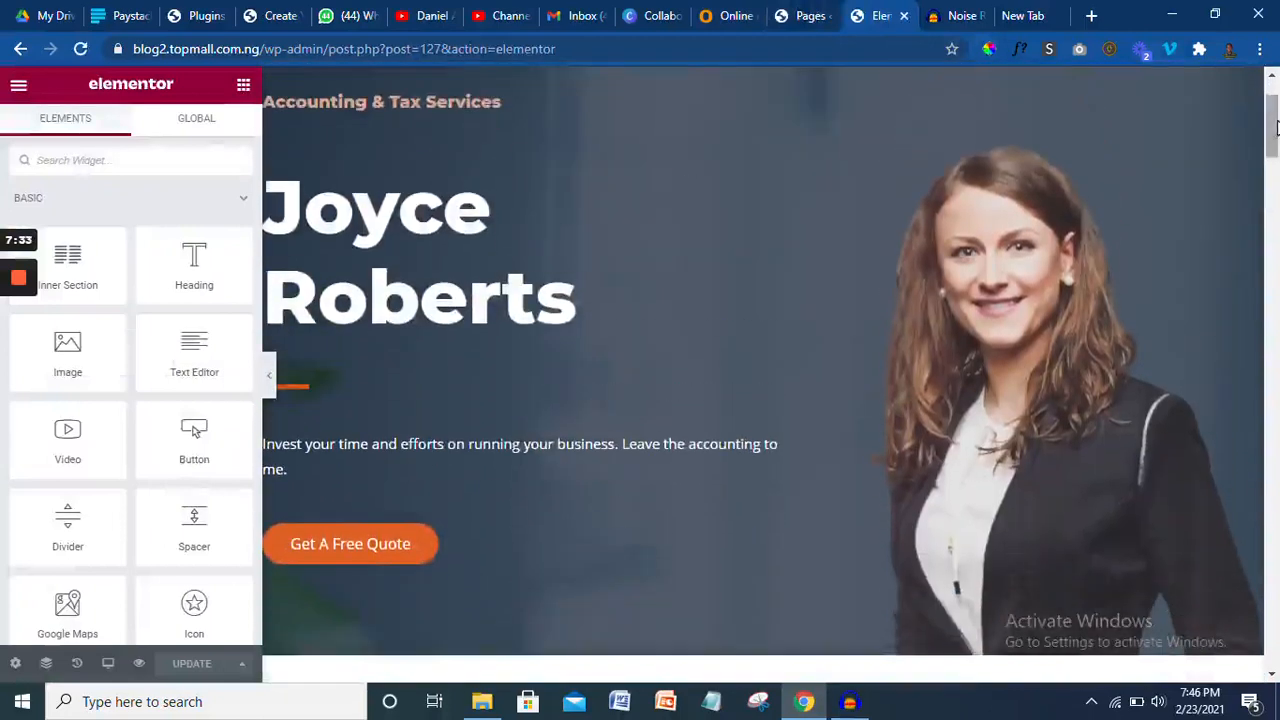
# - Replace the hero portrait with the uploaded ABC_4870-removebg-preview.png photo
pyautogui.click(985, 287)
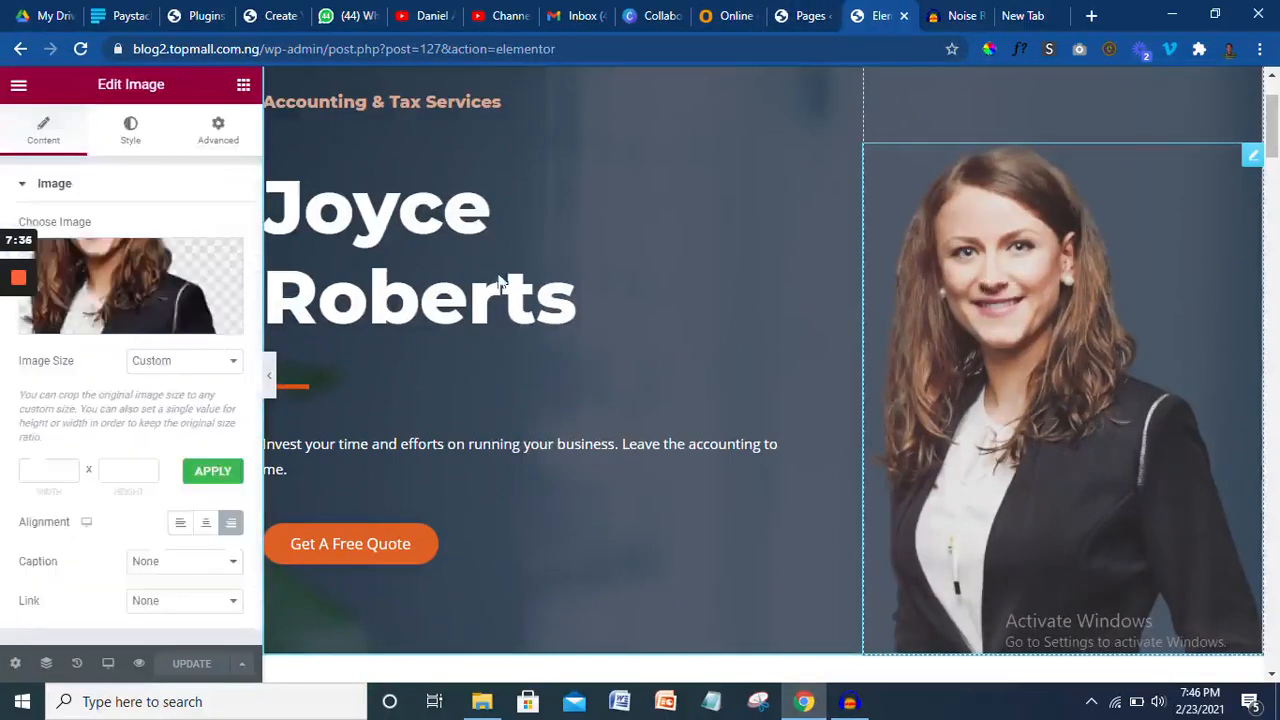
pyautogui.click(122, 322)
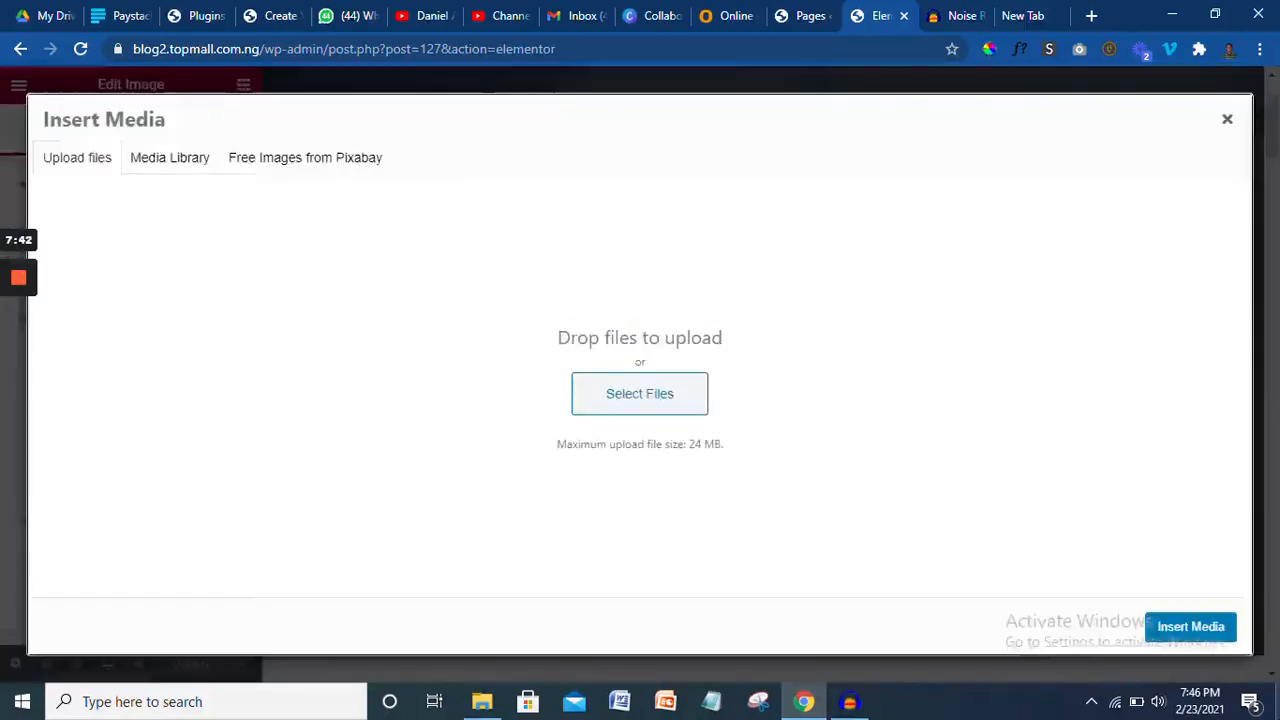
pyautogui.click(1277, 702)
pyautogui.moveTo(313, 410); pyautogui.dragTo(619, 388)
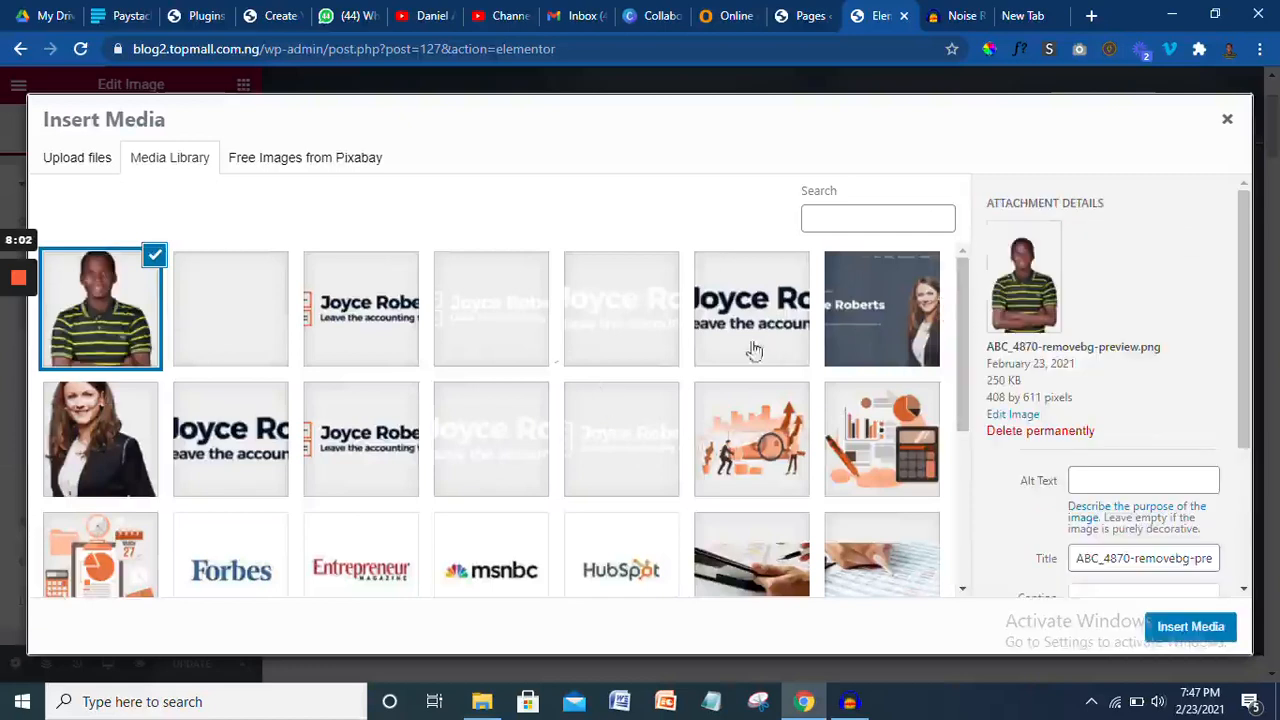
pyautogui.click(1192, 627)
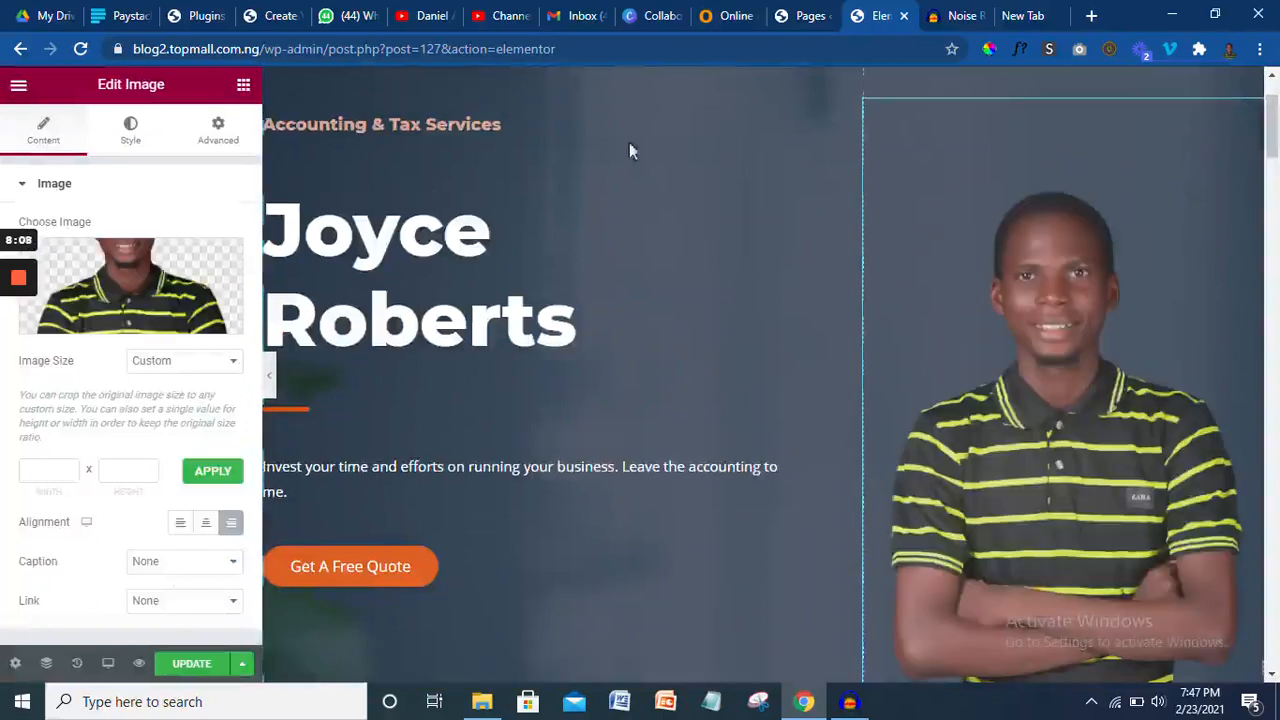
pyautogui.click(391, 340)
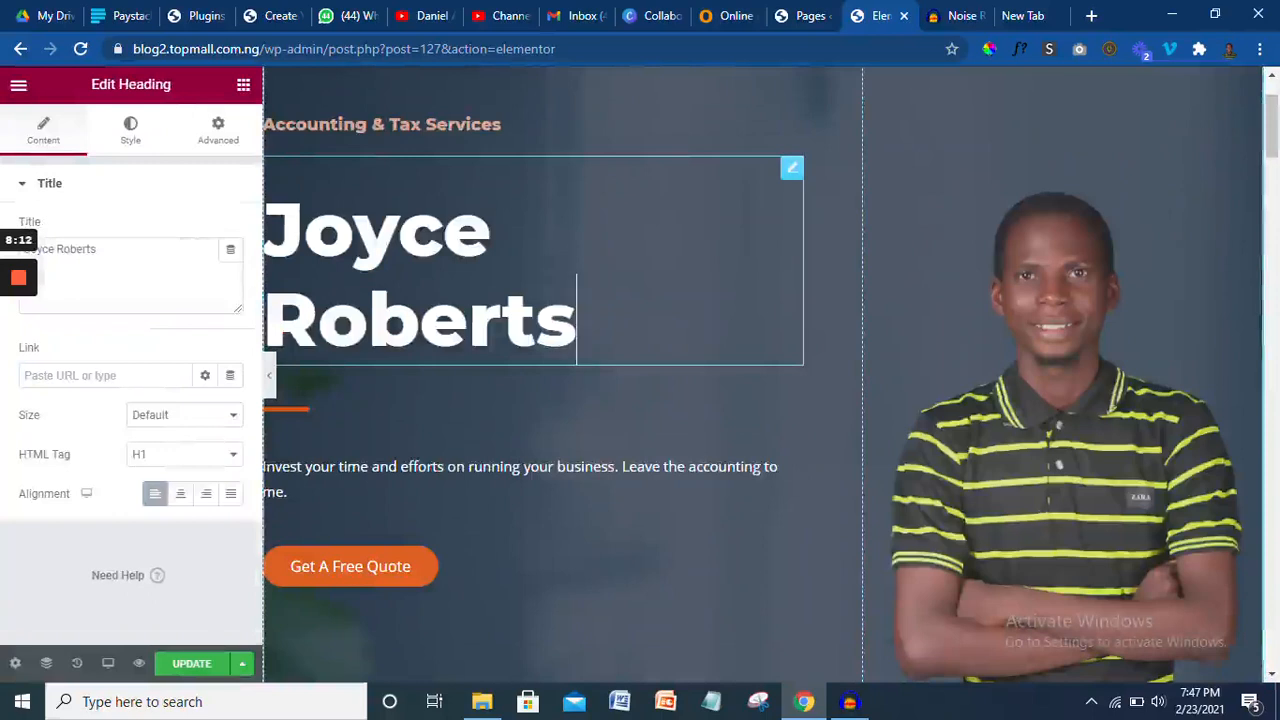
# - Overwrite the hero heading's template name with the new owner's full name
pyautogui.moveTo(577, 322); pyautogui.dragTo(266, 236)
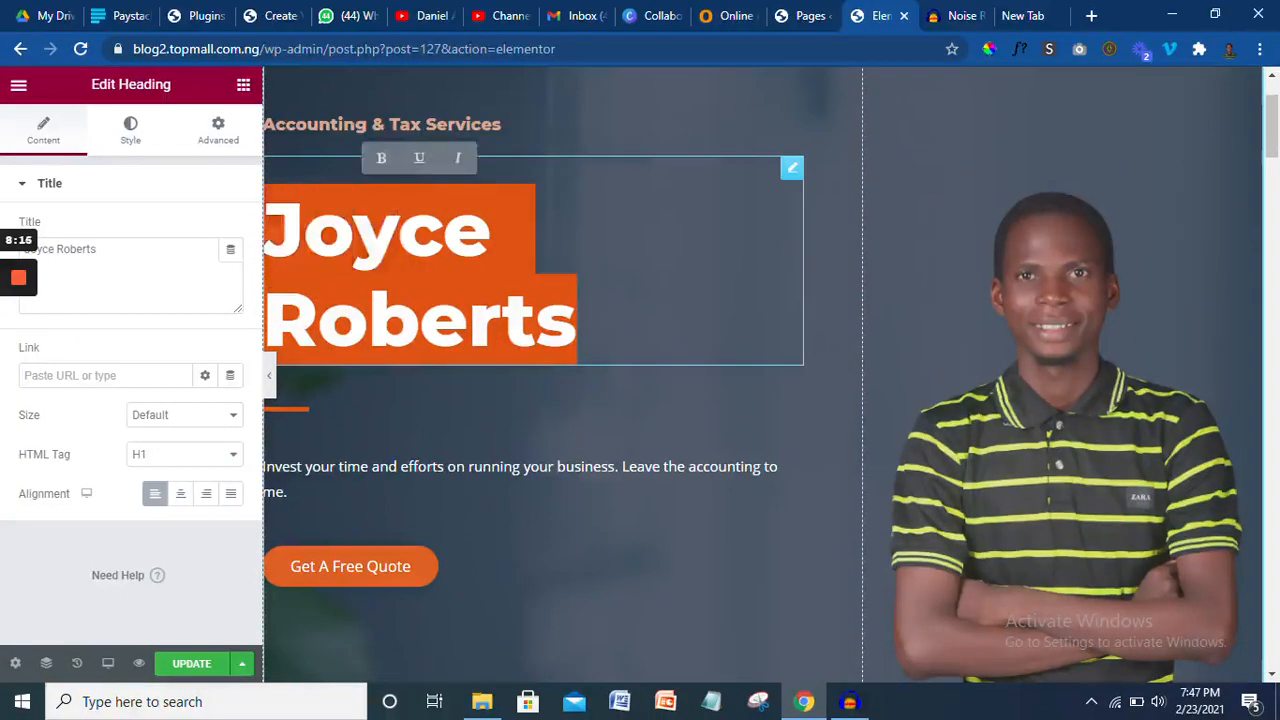
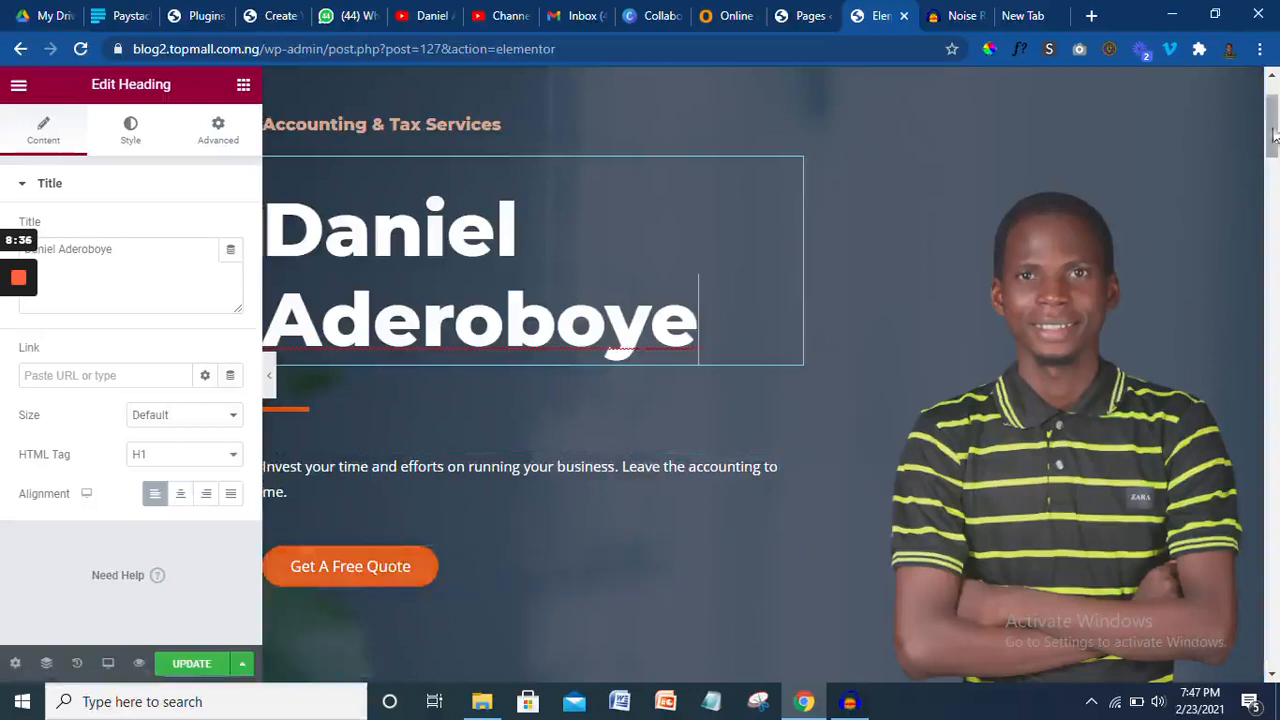
pyautogui.moveTo(1272, 127); pyautogui.dragTo(1278, 213)
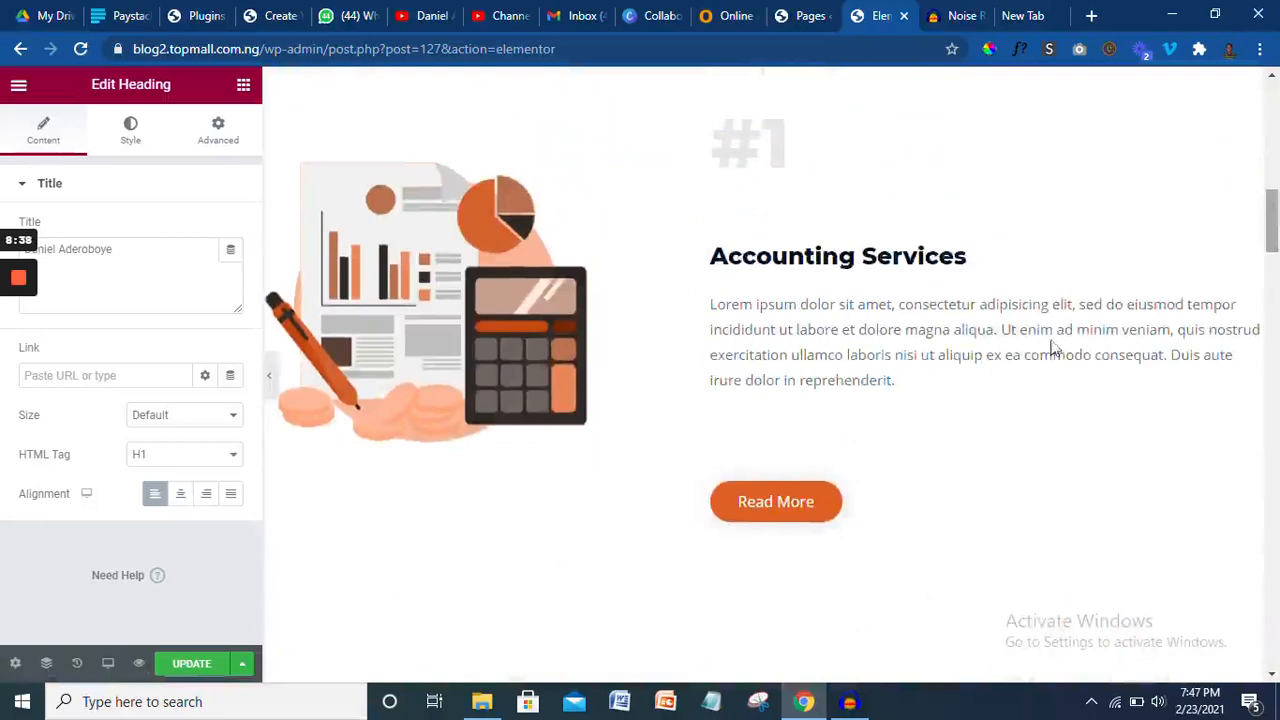
# - Scroll the Elementor page down to the Request A Quote form, then return to the Pages list
pyautogui.moveTo(1274, 218); pyautogui.dragTo(1275, 318)
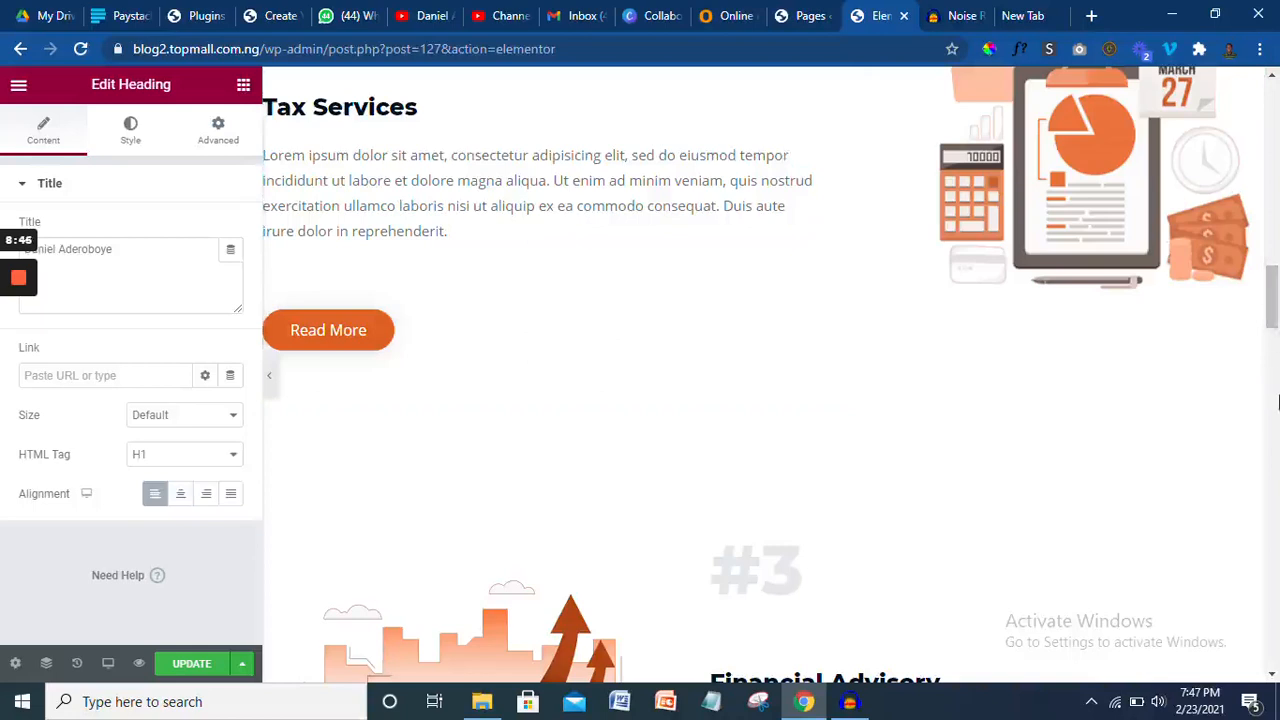
pyautogui.scroll(-5, 1276, 402)
pyautogui.scroll(-4, 1274, 410)
pyautogui.moveTo(1274, 410); pyautogui.dragTo(1274, 548)
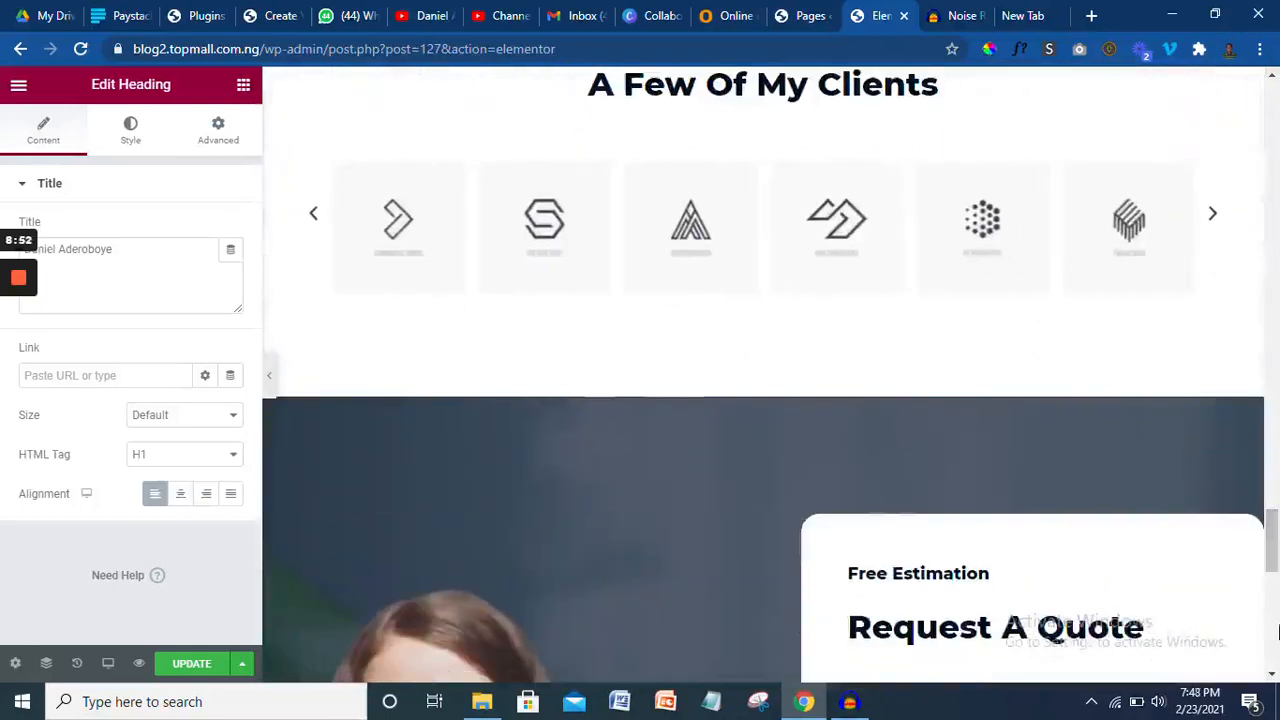
pyautogui.click(1277, 607)
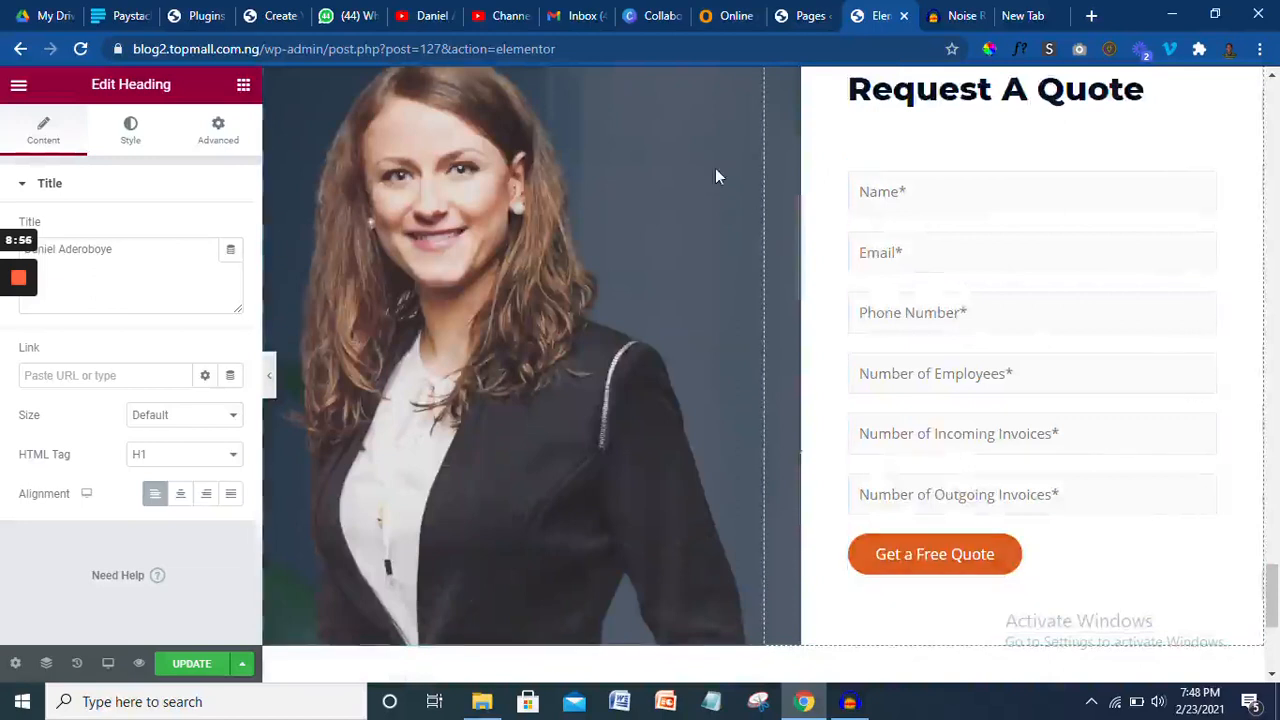
pyautogui.click(792, 16)
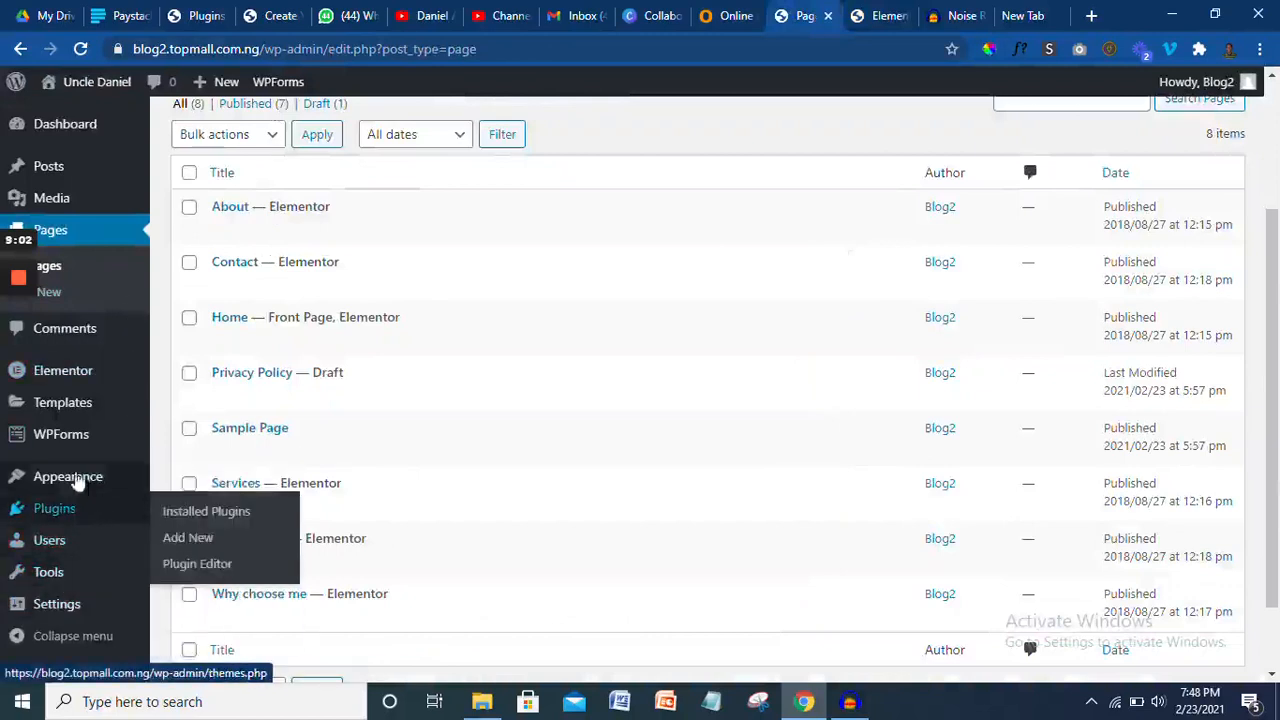
# - Open the WPForms All Forms overview and start editing the Enquiry form
pyautogui.moveTo(71, 450)
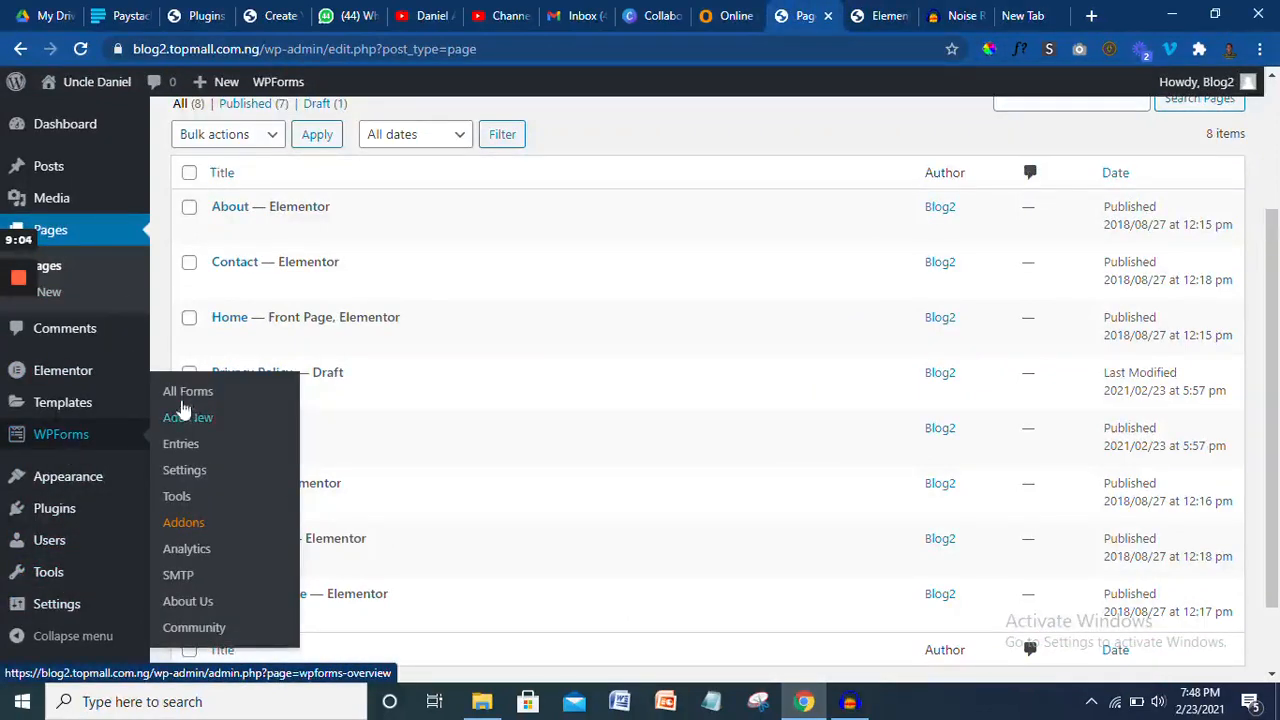
pyautogui.click(181, 396)
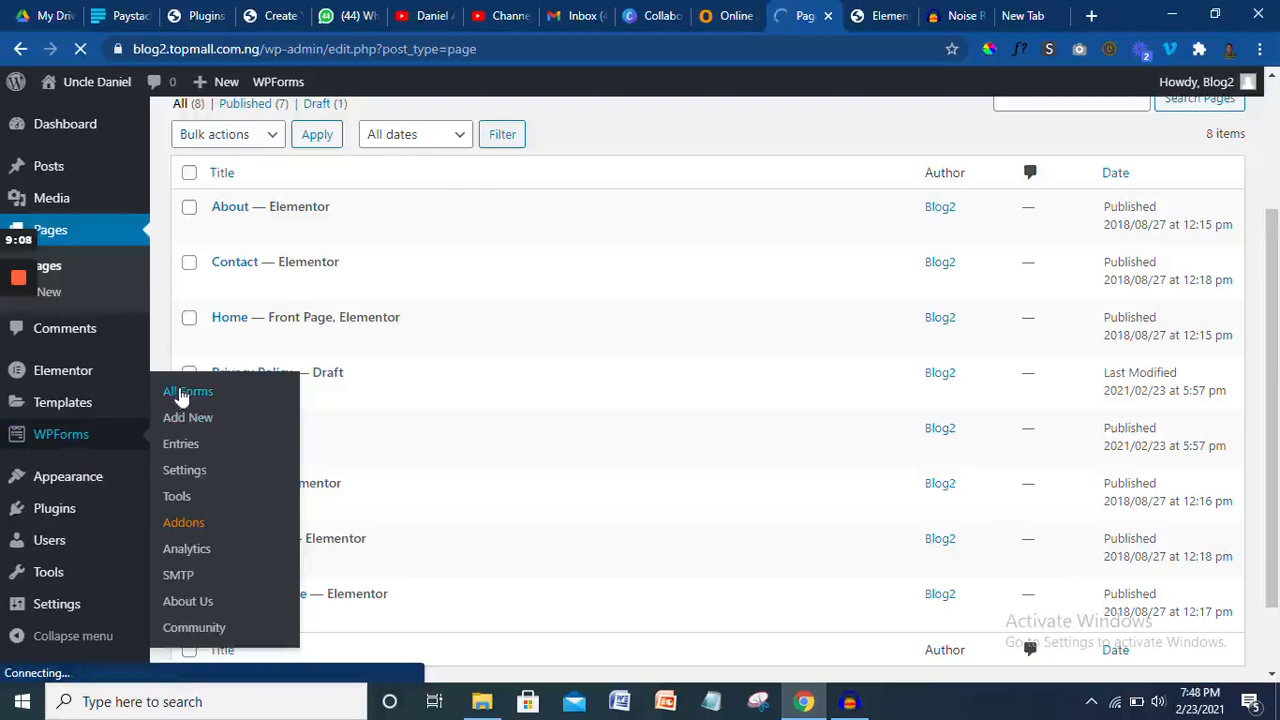
pyautogui.click(880, 12)
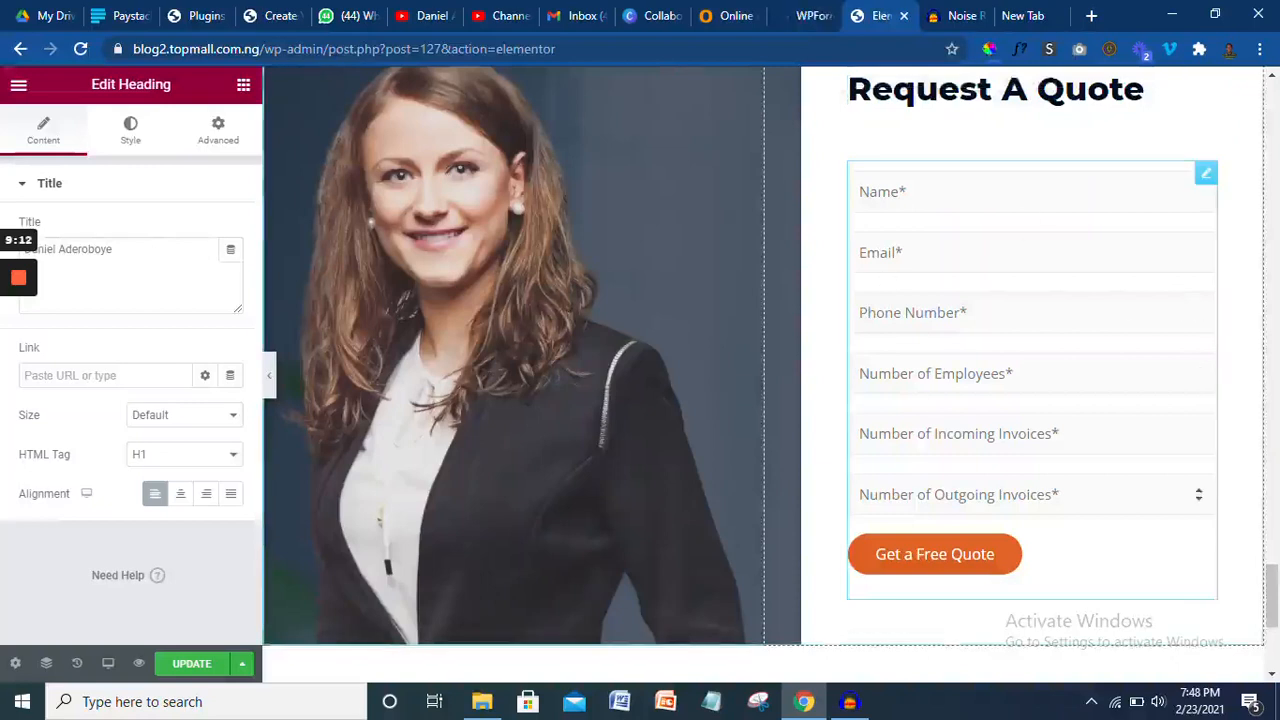
pyautogui.click(808, 14)
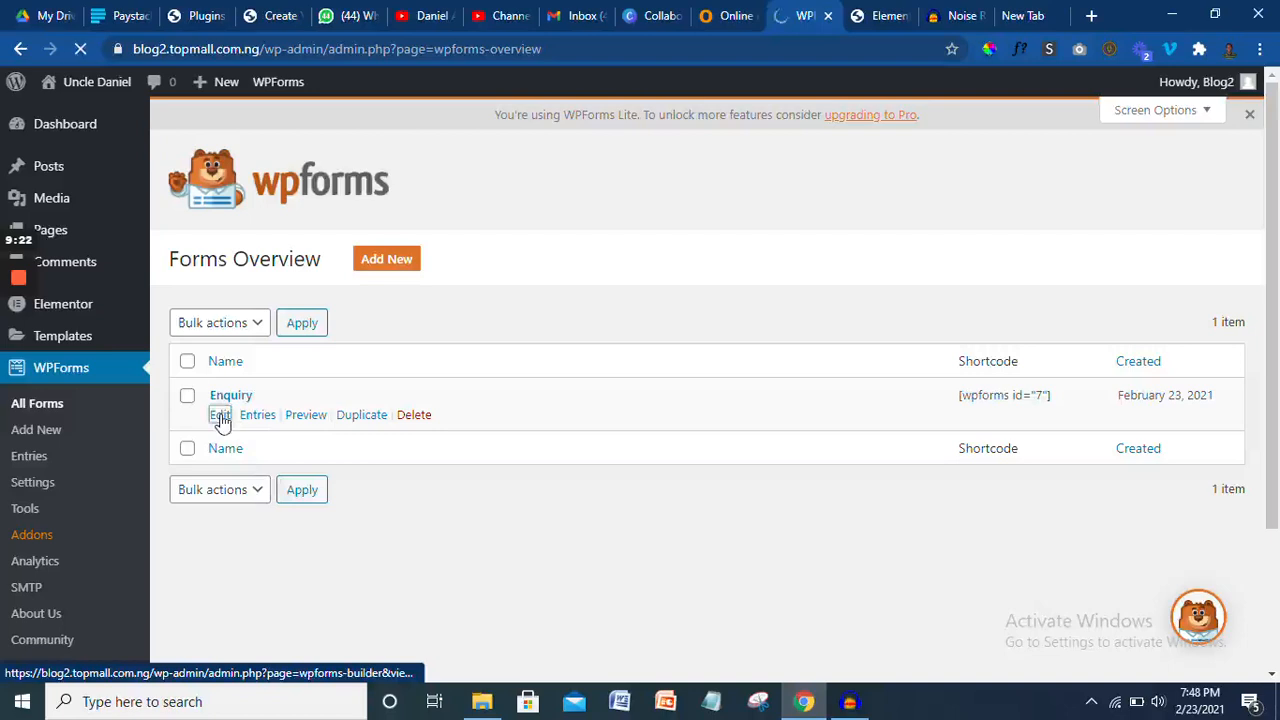
pyautogui.click(220, 415)
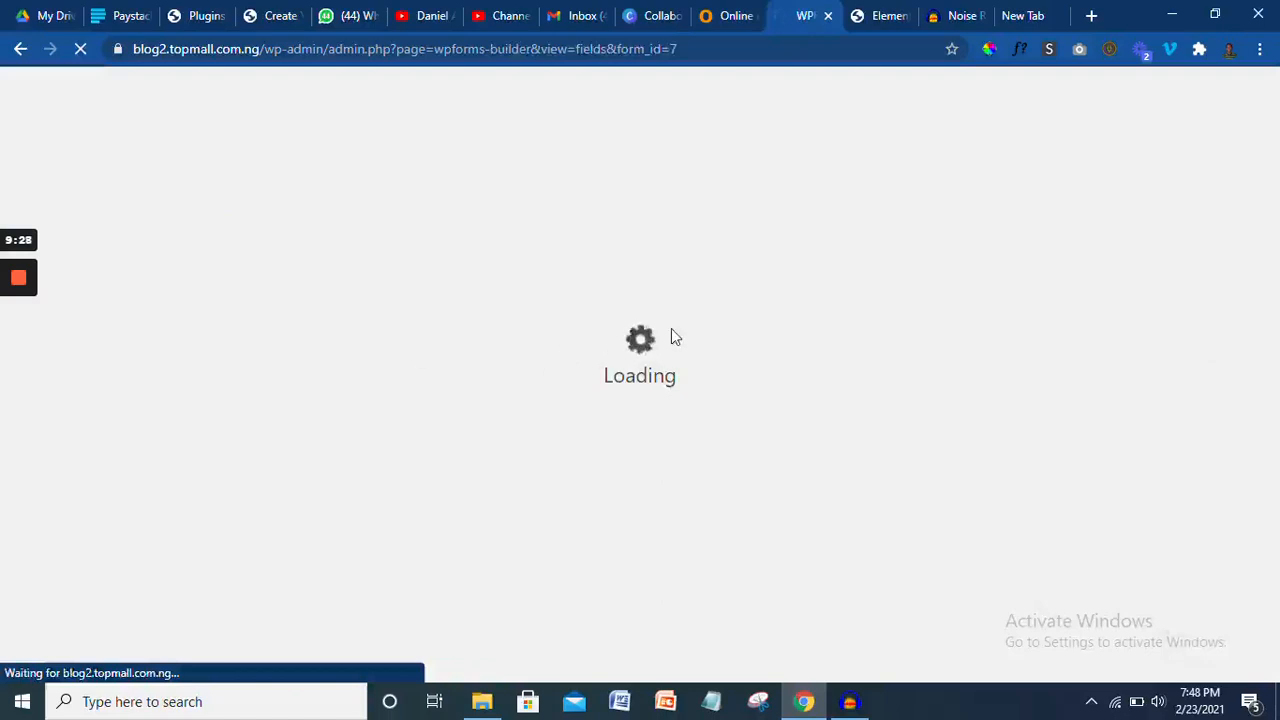
# - Compare the homepage Request A Quote form fields with the Enquiry form builder
pyautogui.click(874, 14)
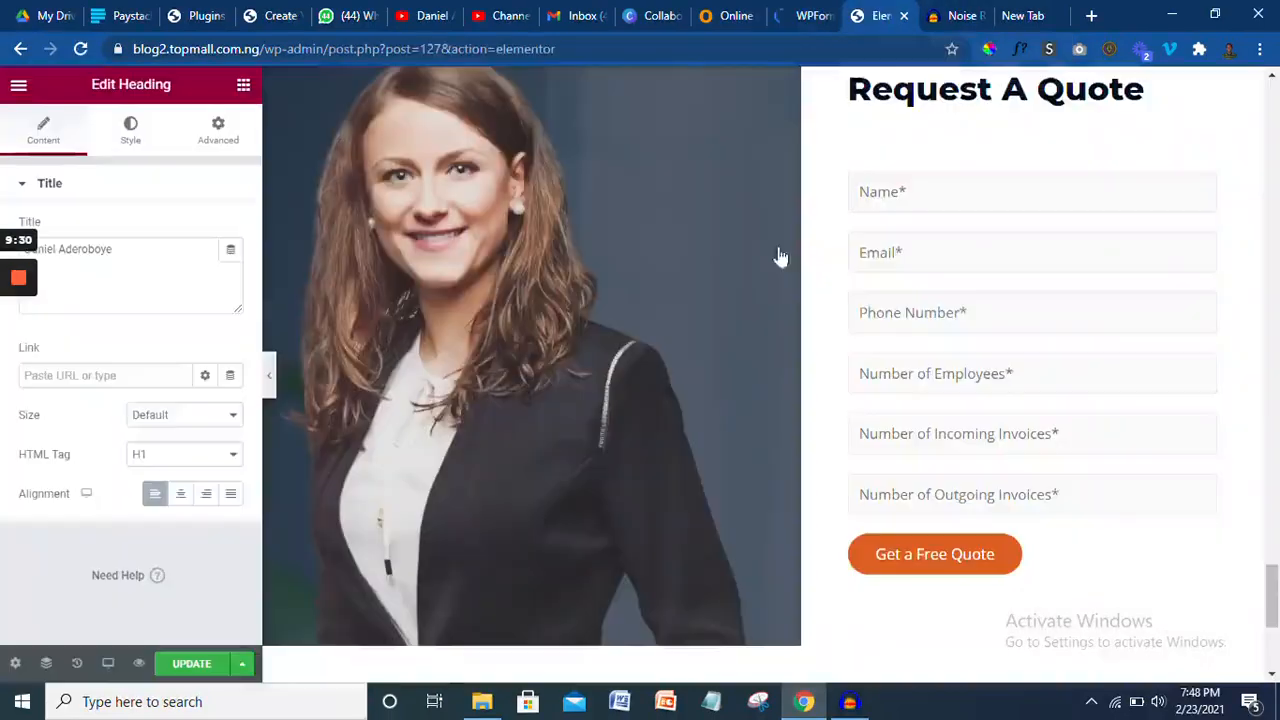
pyautogui.moveTo(1273, 600); pyautogui.dragTo(1273, 545)
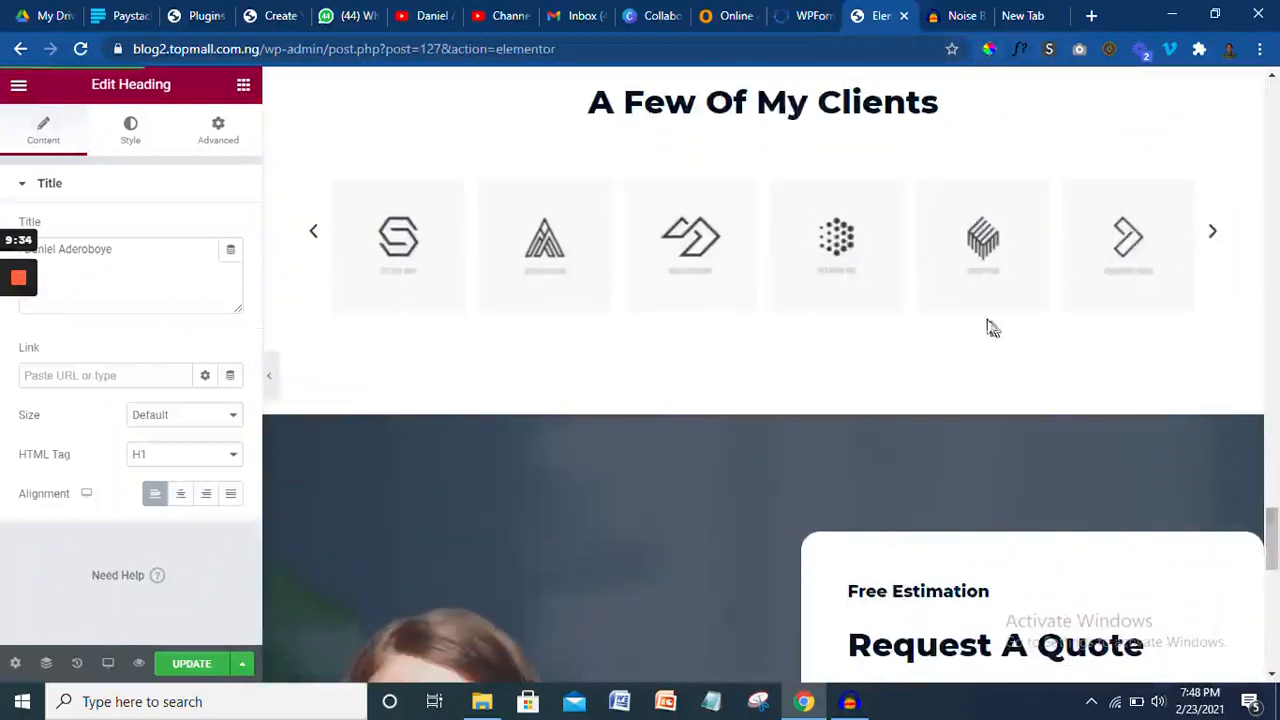
pyautogui.moveTo(1274, 528); pyautogui.dragTo(1273, 590)
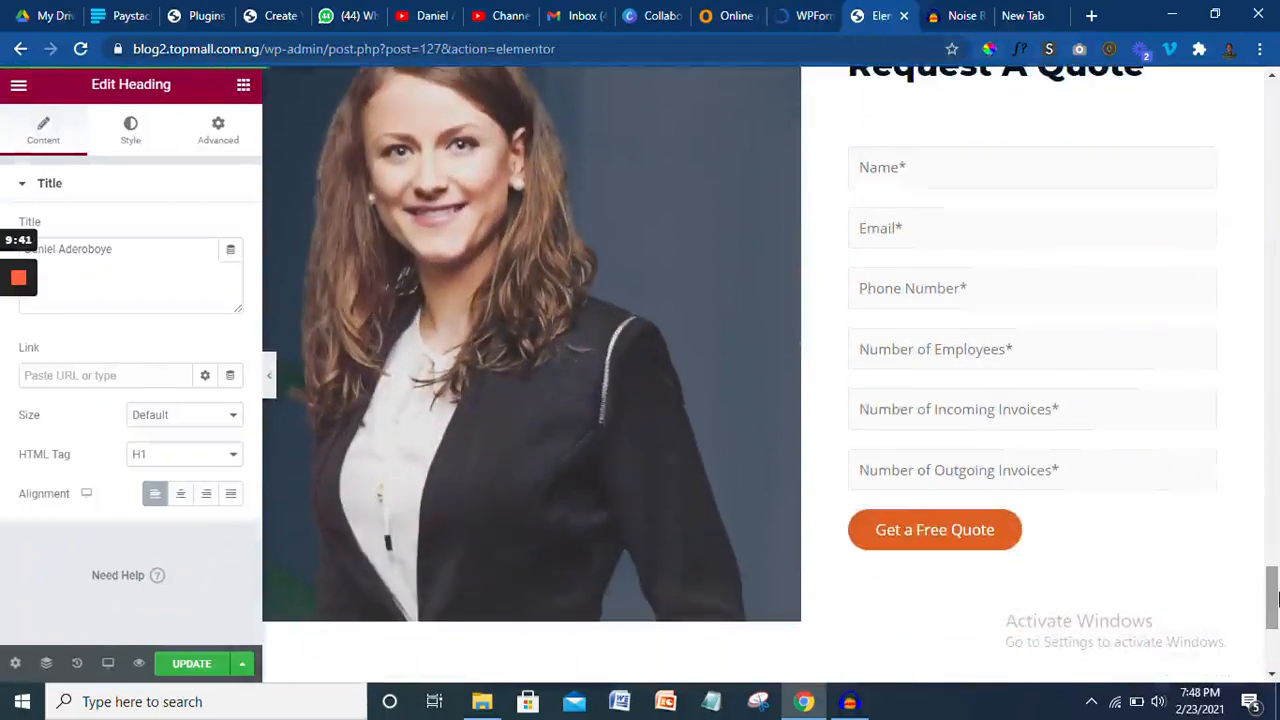
pyautogui.click(806, 14)
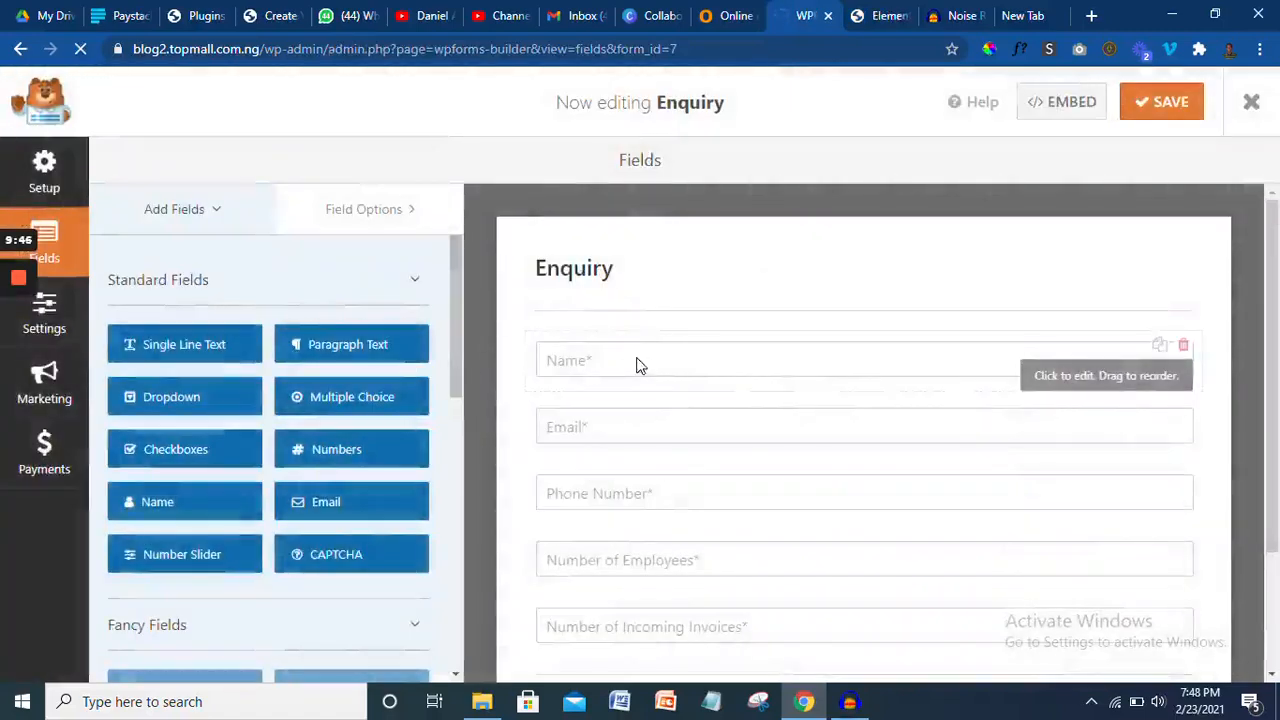
# - Delete the Number of Employees field from the Enquiry form and save it
pyautogui.click(641, 558)
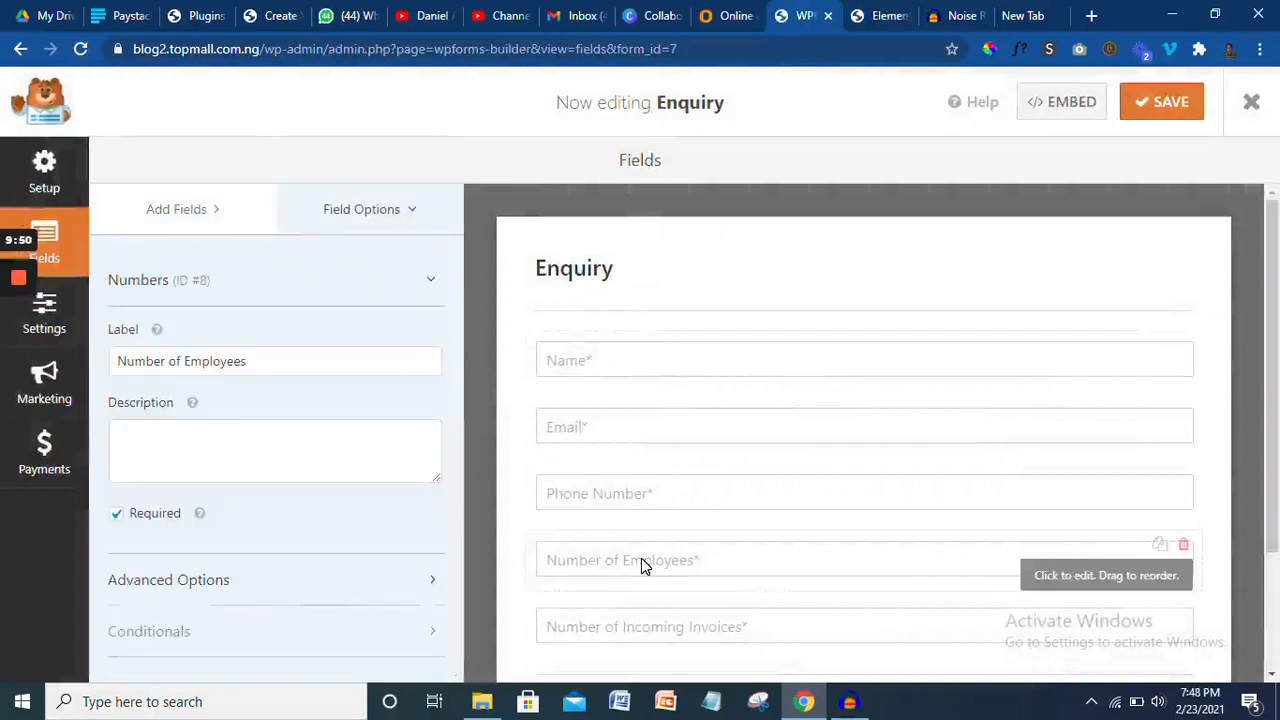
pyautogui.click(1184, 550)
pyautogui.click(594, 436)
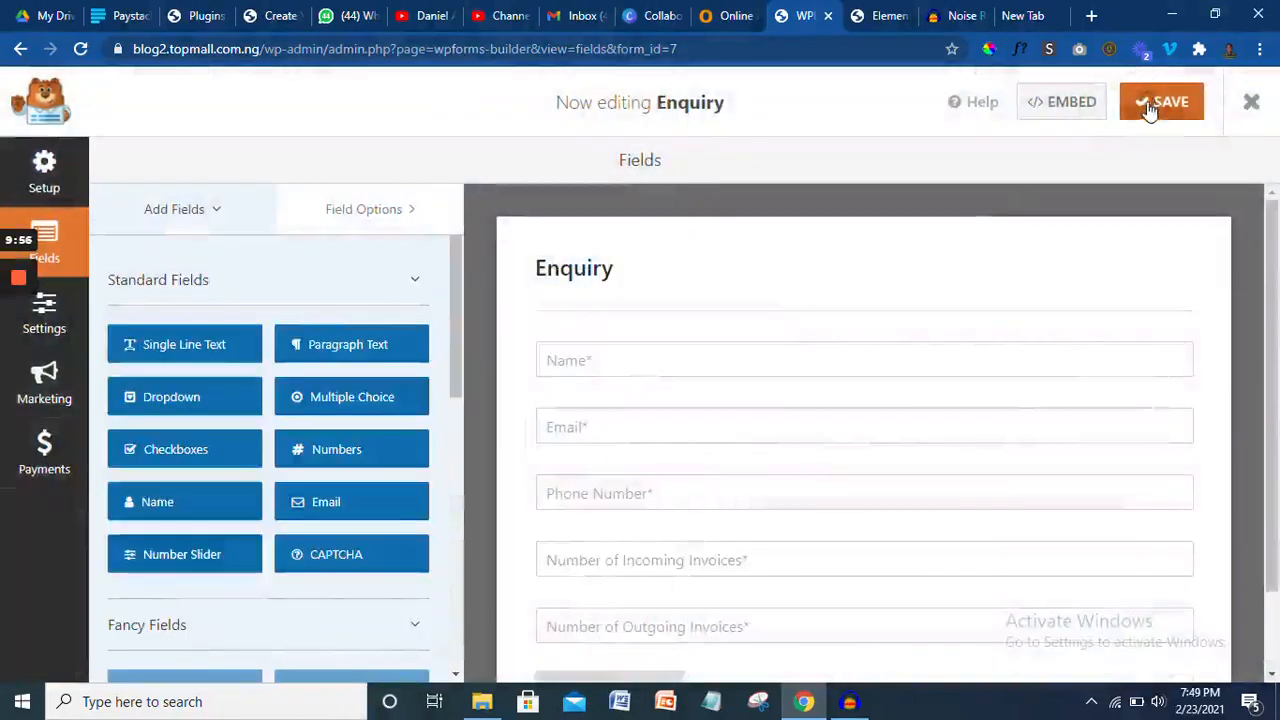
pyautogui.click(1155, 104)
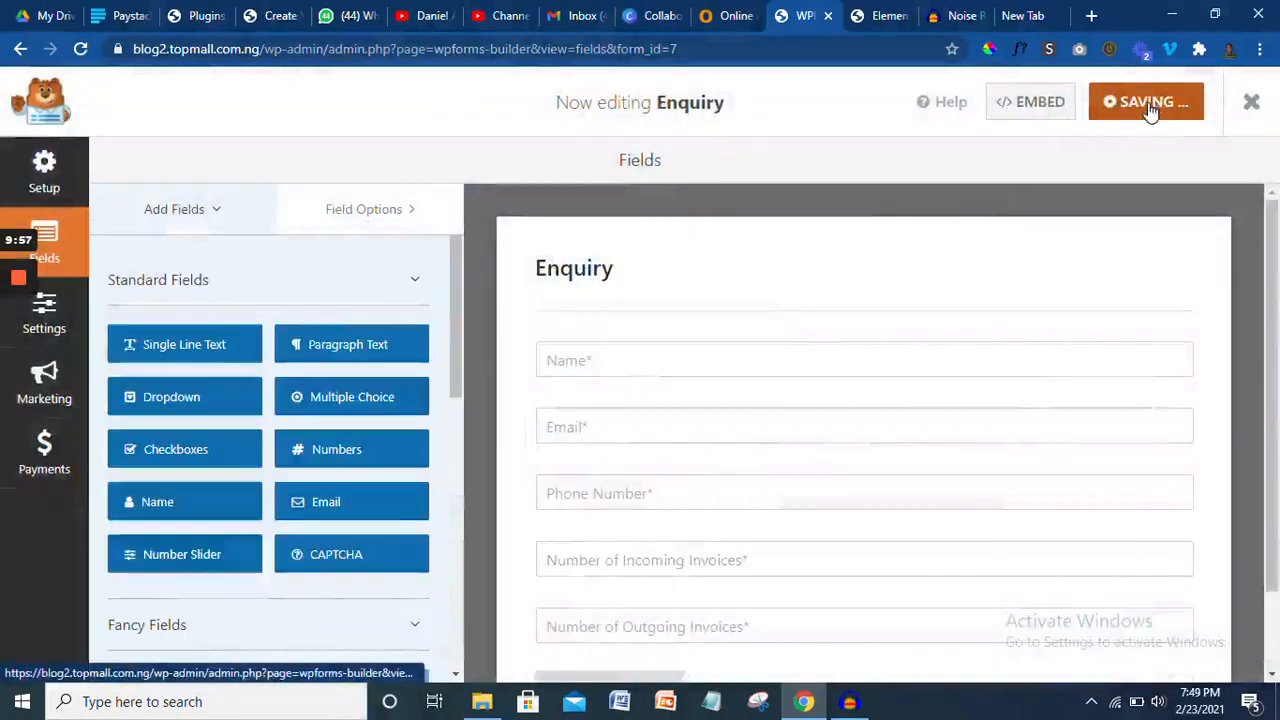
pyautogui.click(868, 15)
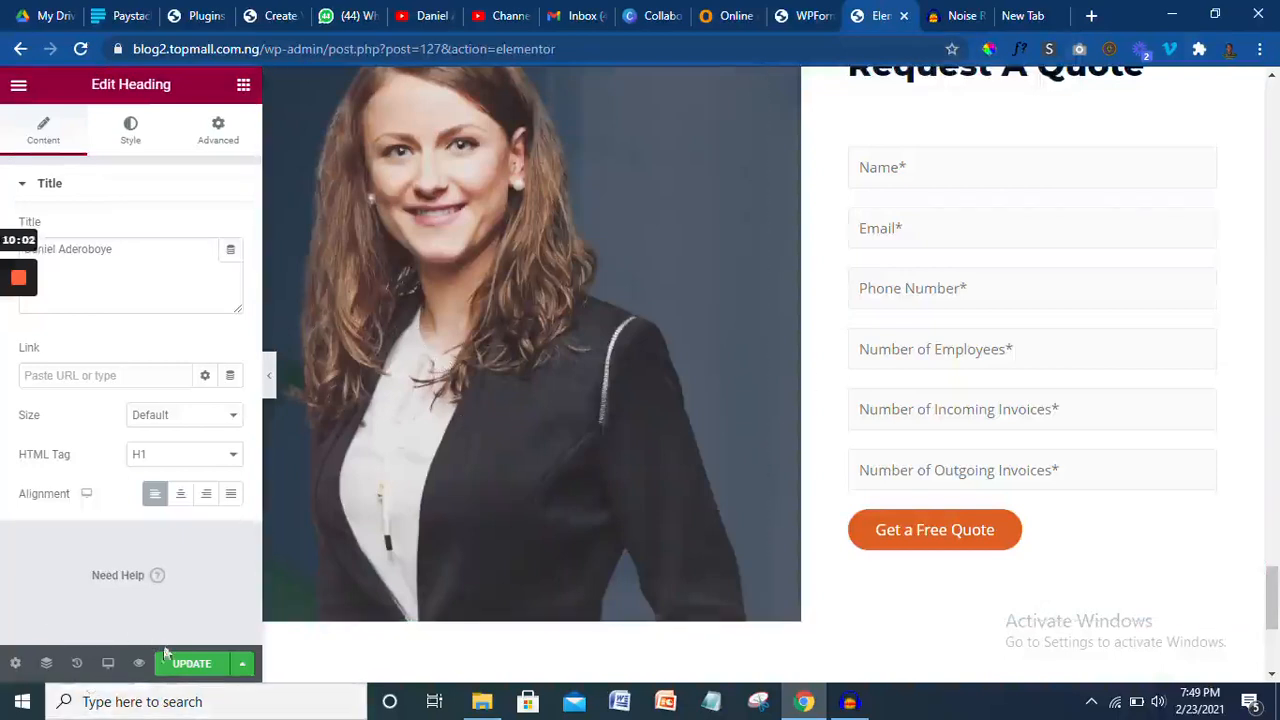
# - Publish the homepage edits, check the mobile layout, then return to the desktop preview
pyautogui.click(190, 664)
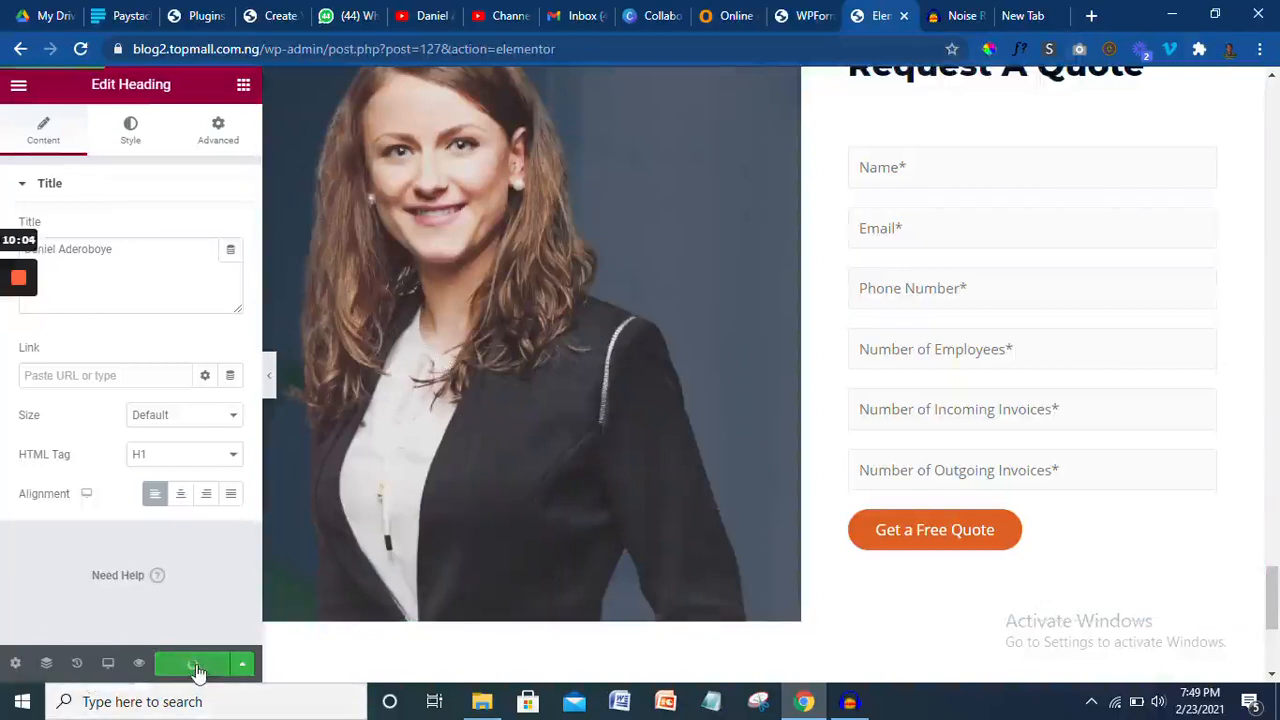
pyautogui.moveTo(1276, 598); pyautogui.dragTo(1278, 141)
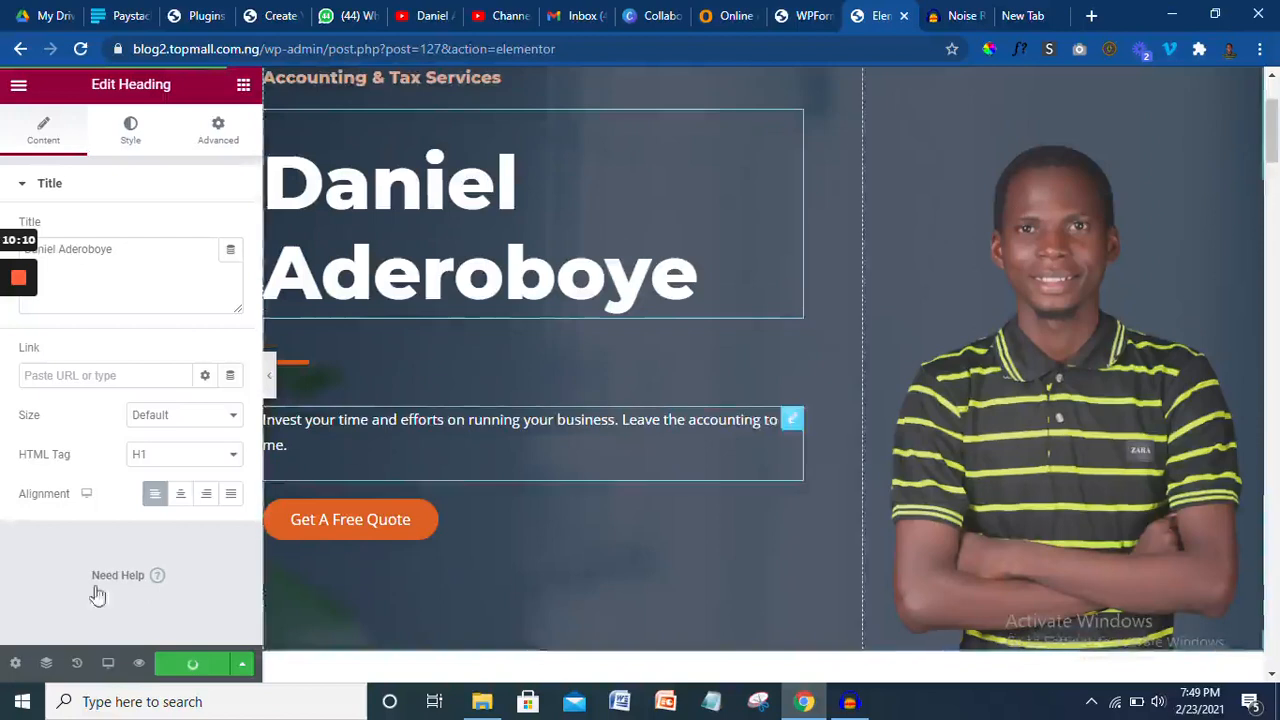
pyautogui.click(108, 663)
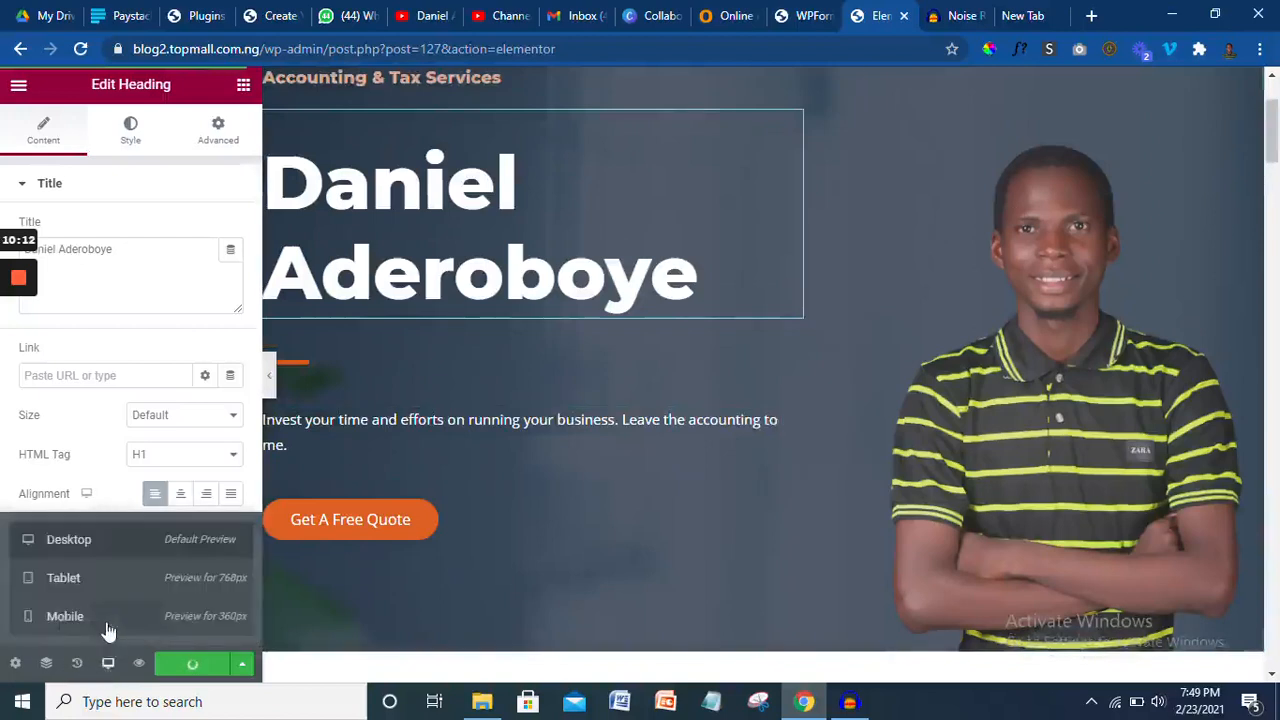
pyautogui.click(109, 630)
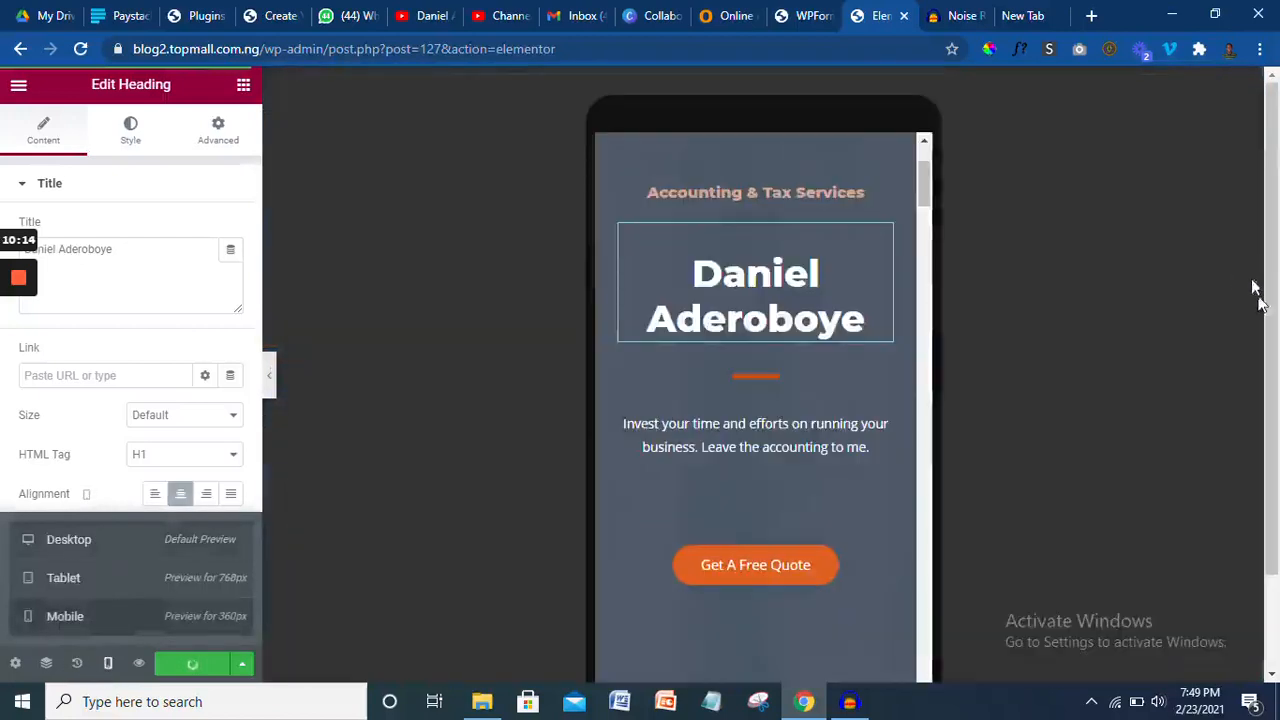
pyautogui.moveTo(926, 184); pyautogui.dragTo(922, 157)
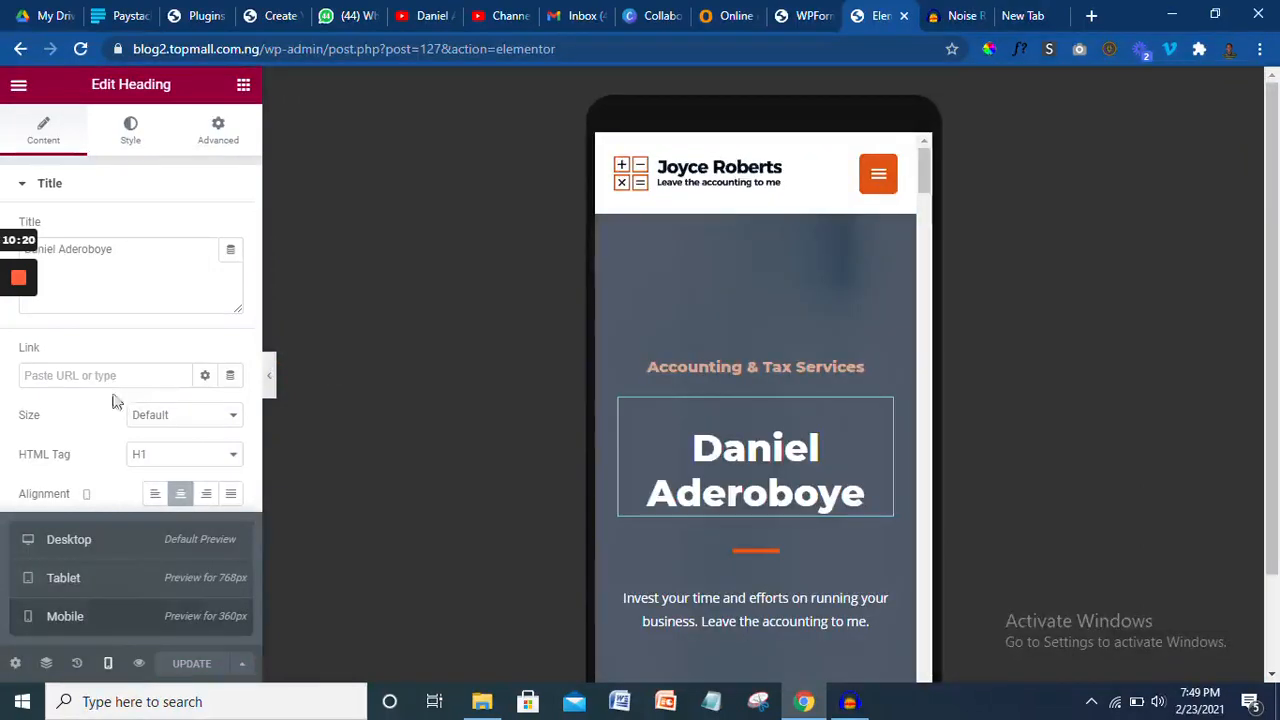
pyautogui.click(110, 665)
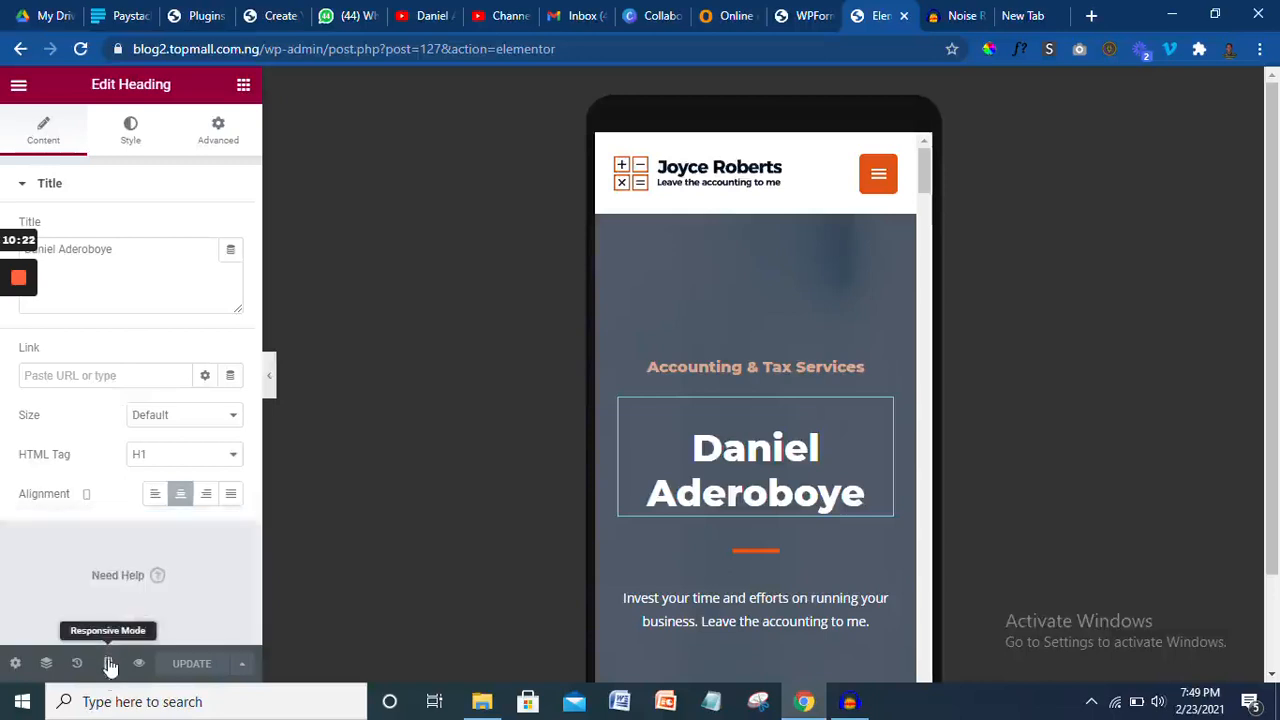
pyautogui.click(109, 672)
pyautogui.click(97, 541)
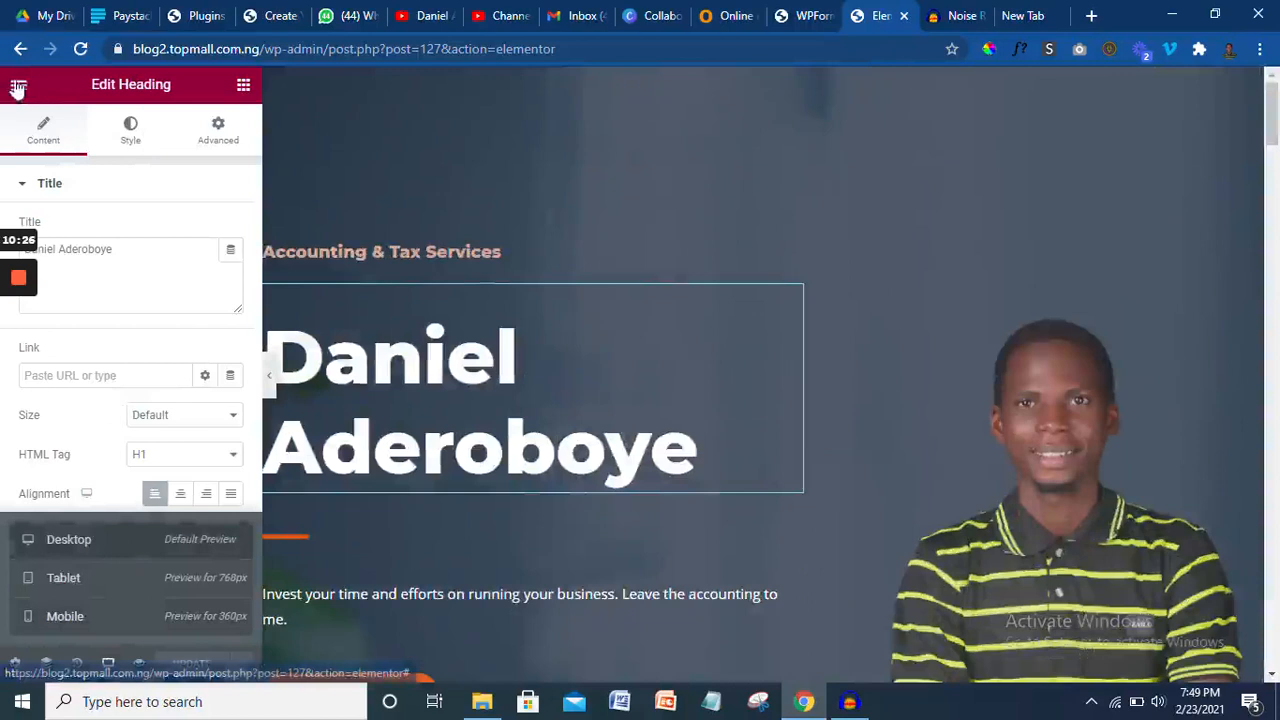
# - Exit Elementor to the dashboard and close the Enquiry form builder in the WPForms tab
pyautogui.click(18, 88)
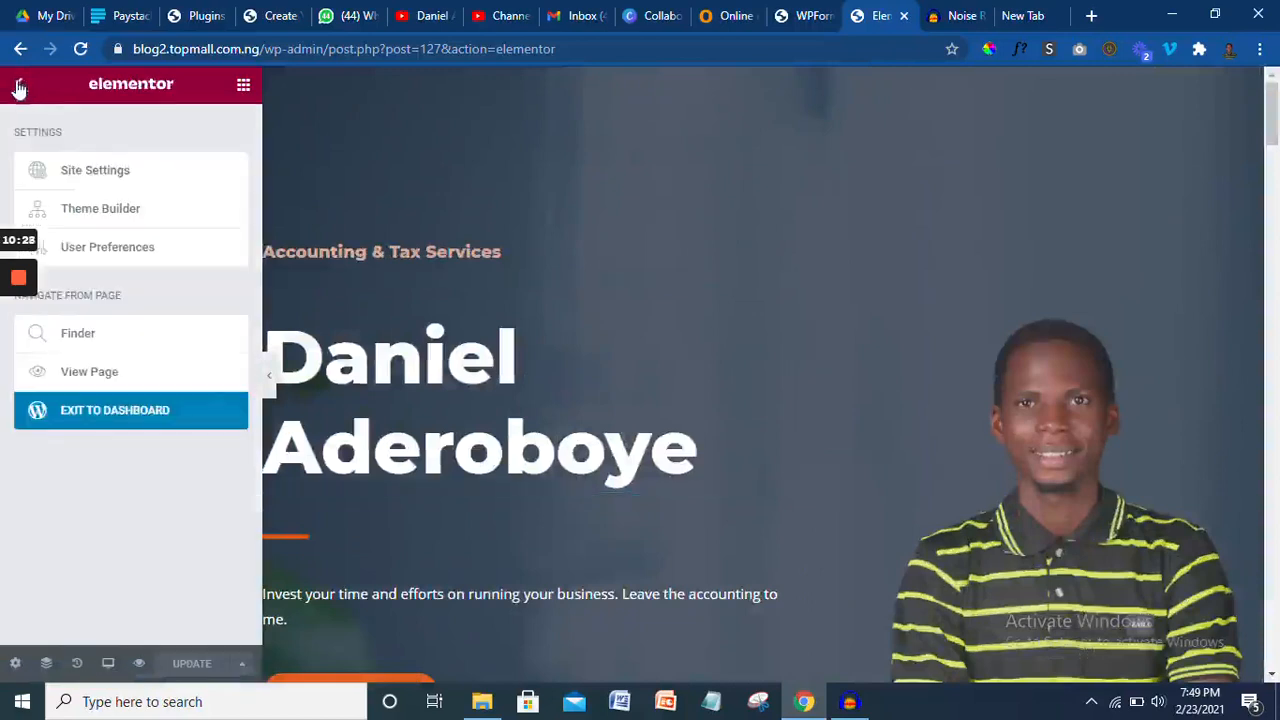
pyautogui.click(157, 420)
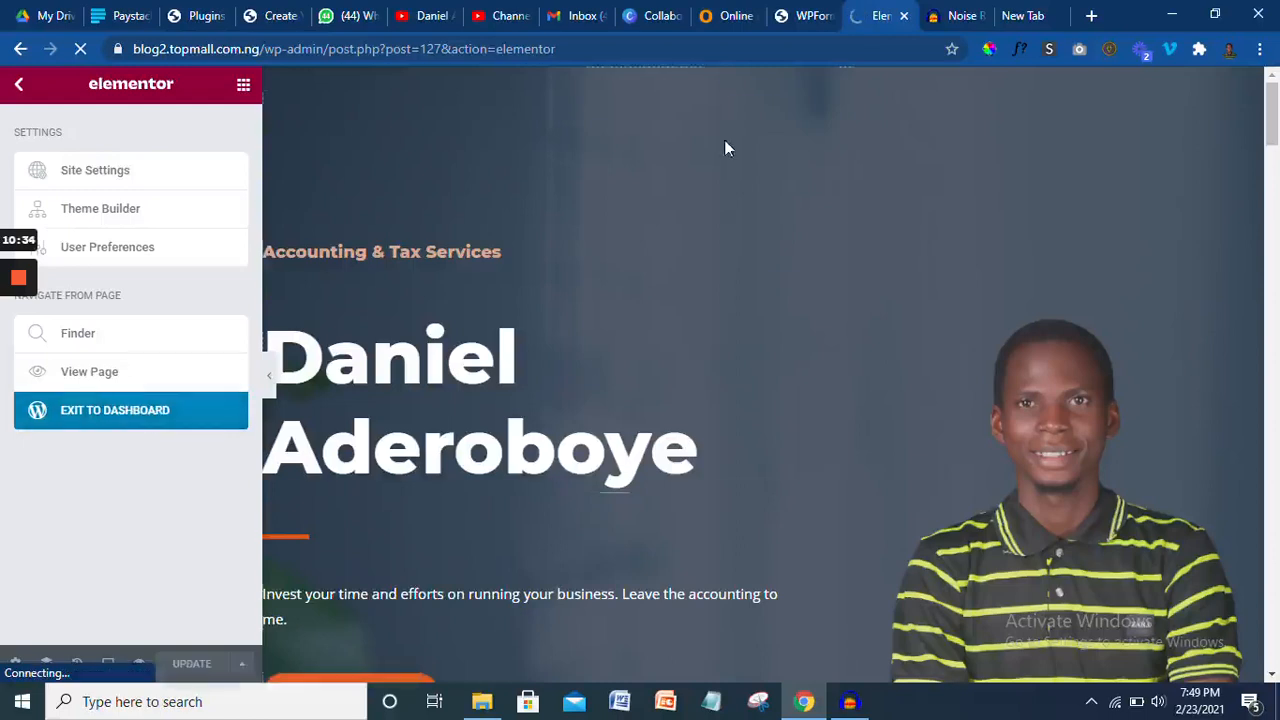
pyautogui.click(806, 15)
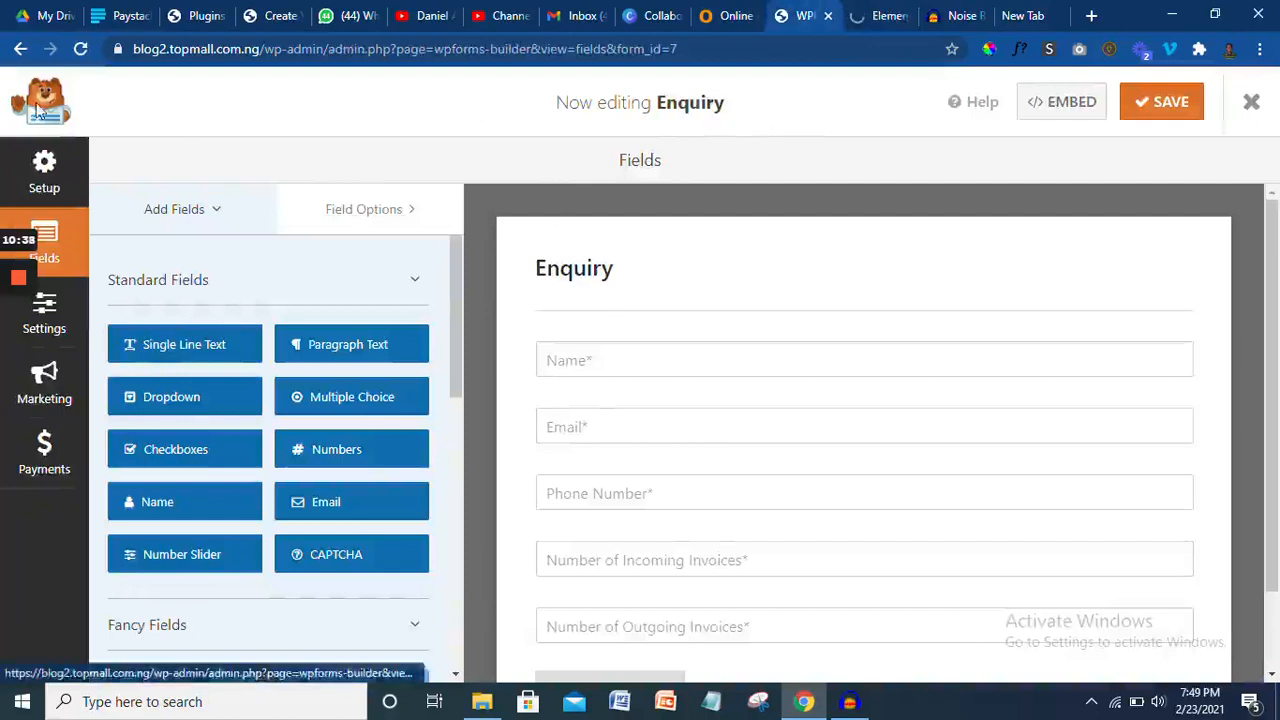
pyautogui.click(1248, 104)
# - Go back to the Elementor homepage tab and reload its edit screen
pyautogui.click(855, 24)
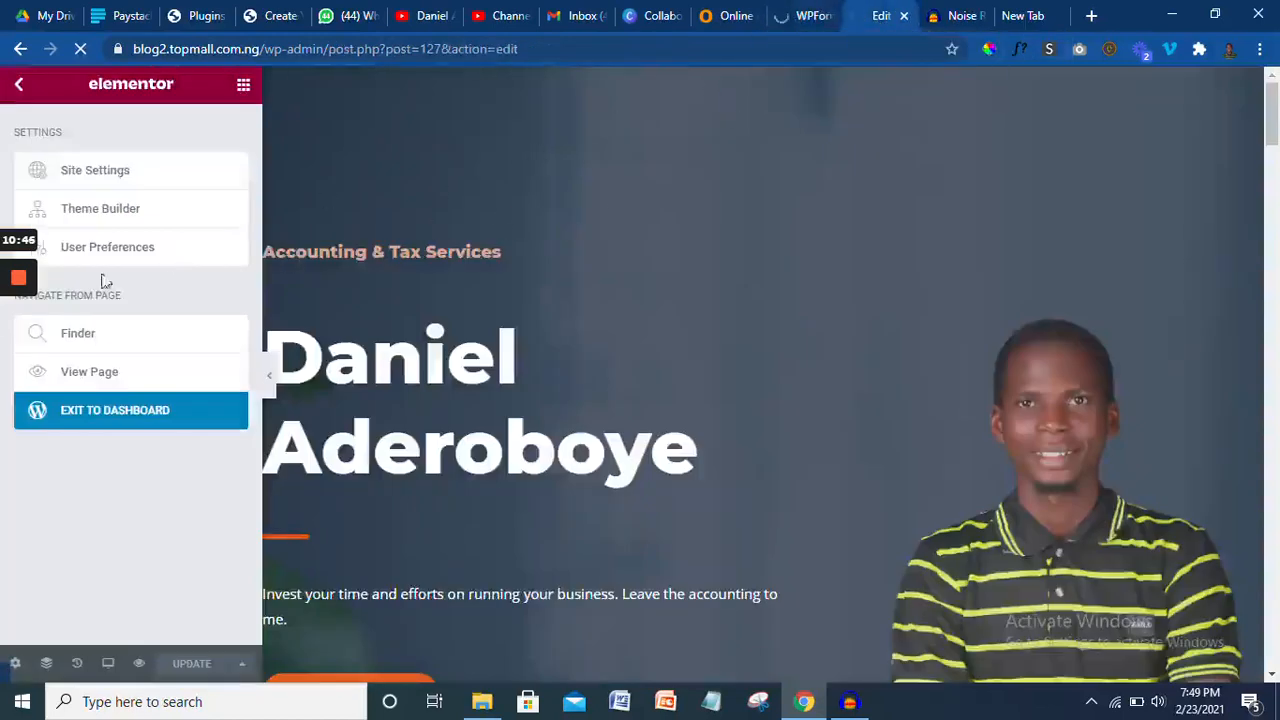
pyautogui.moveTo(12, 372)
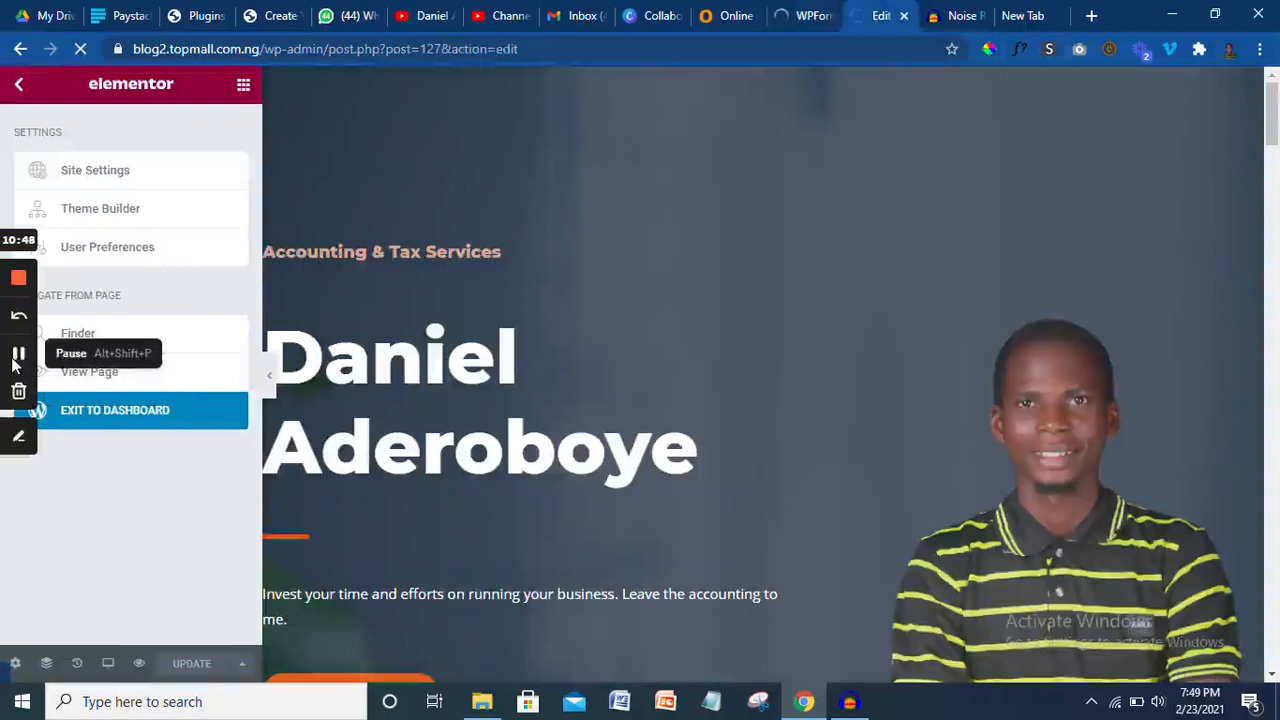
pyautogui.click(14, 365)
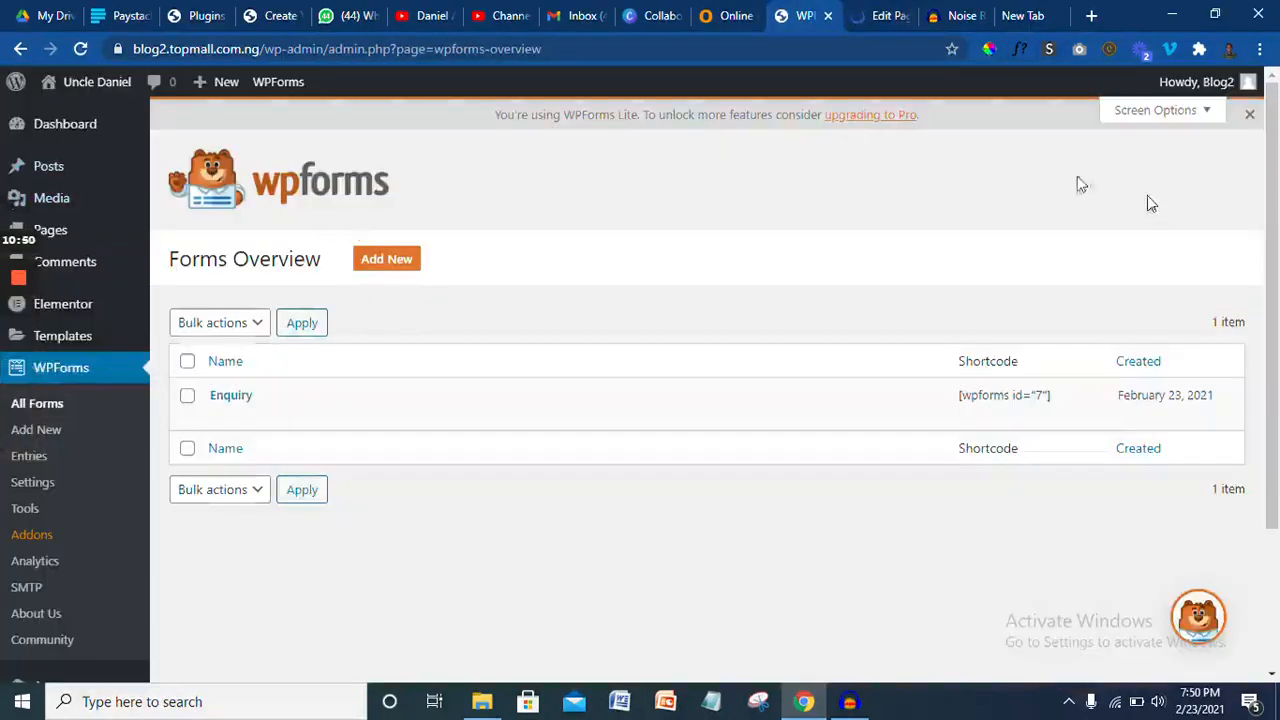
# - Open the live site from Visit Site in a new browser tab
pyautogui.moveTo(1276, 277)
pyautogui.mouseDown()
pyautogui.moveTo(1276, 293)
pyautogui.moveTo(1276, 277)
pyautogui.mouseUp()
pyautogui.moveTo(100, 83)
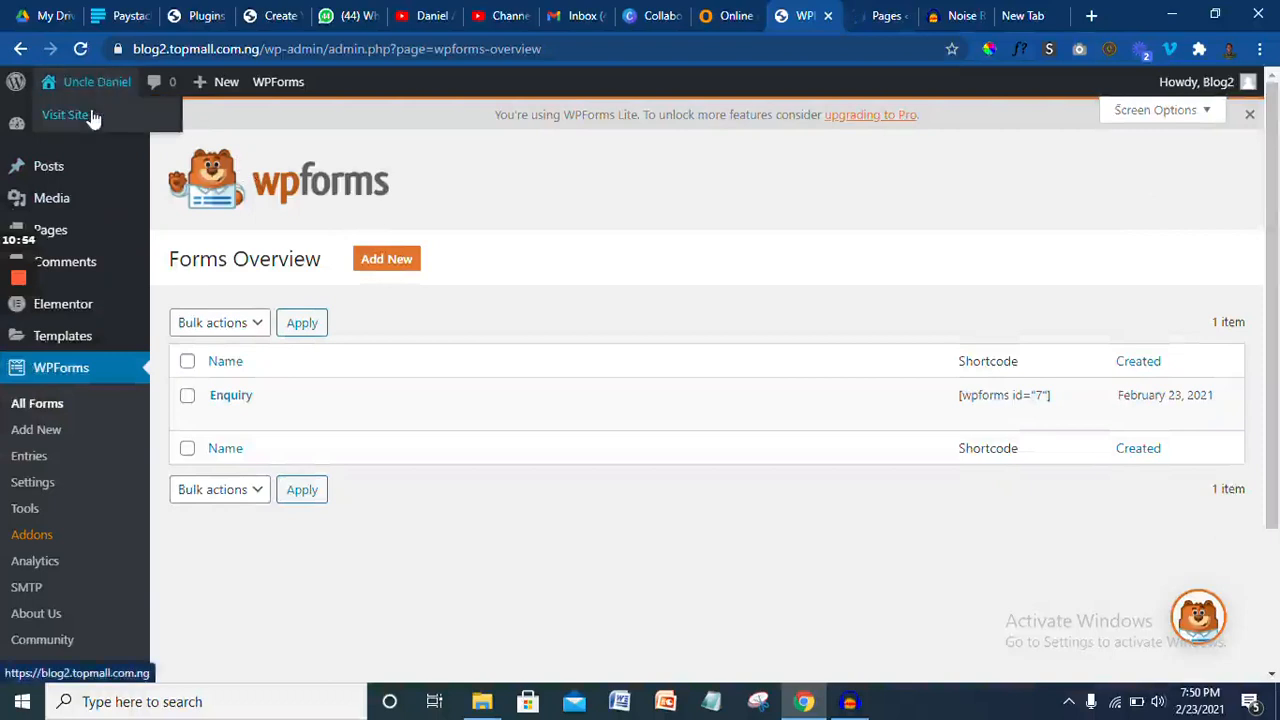
pyautogui.rightClick(93, 118)
pyautogui.click(163, 123)
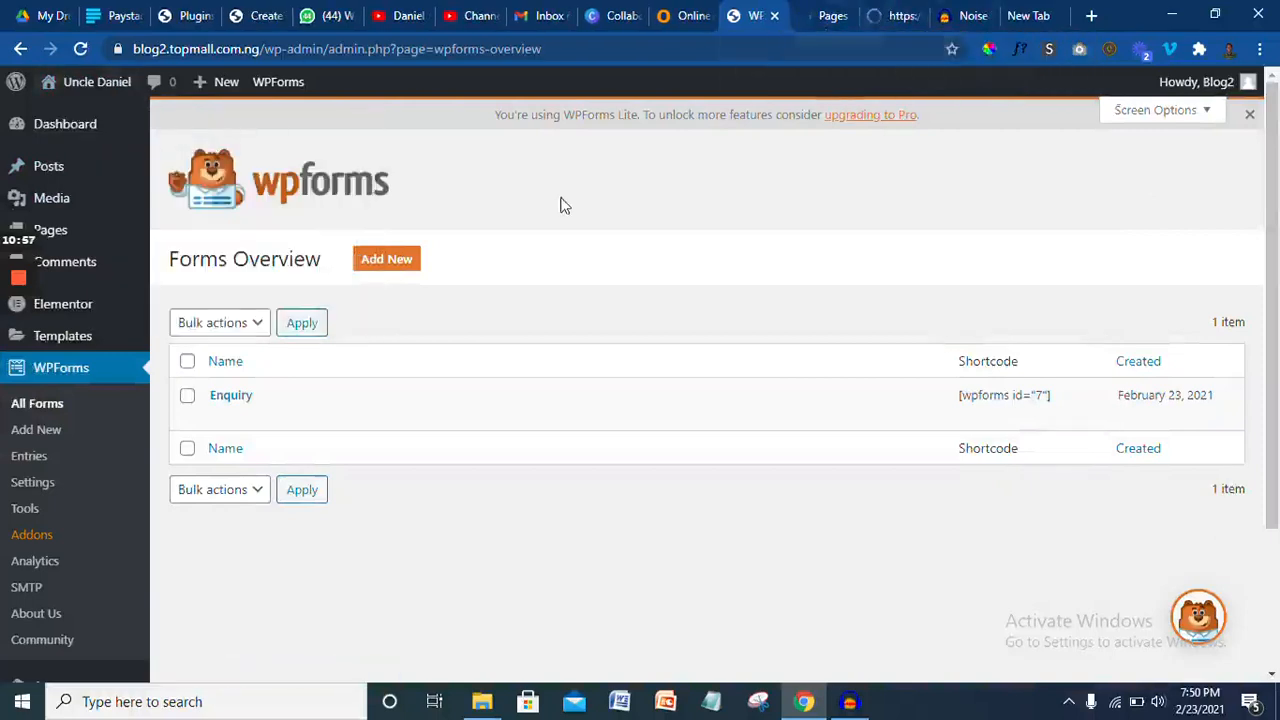
# - List all of the site's pages under Pages > All Pages
pyautogui.moveTo(75, 236)
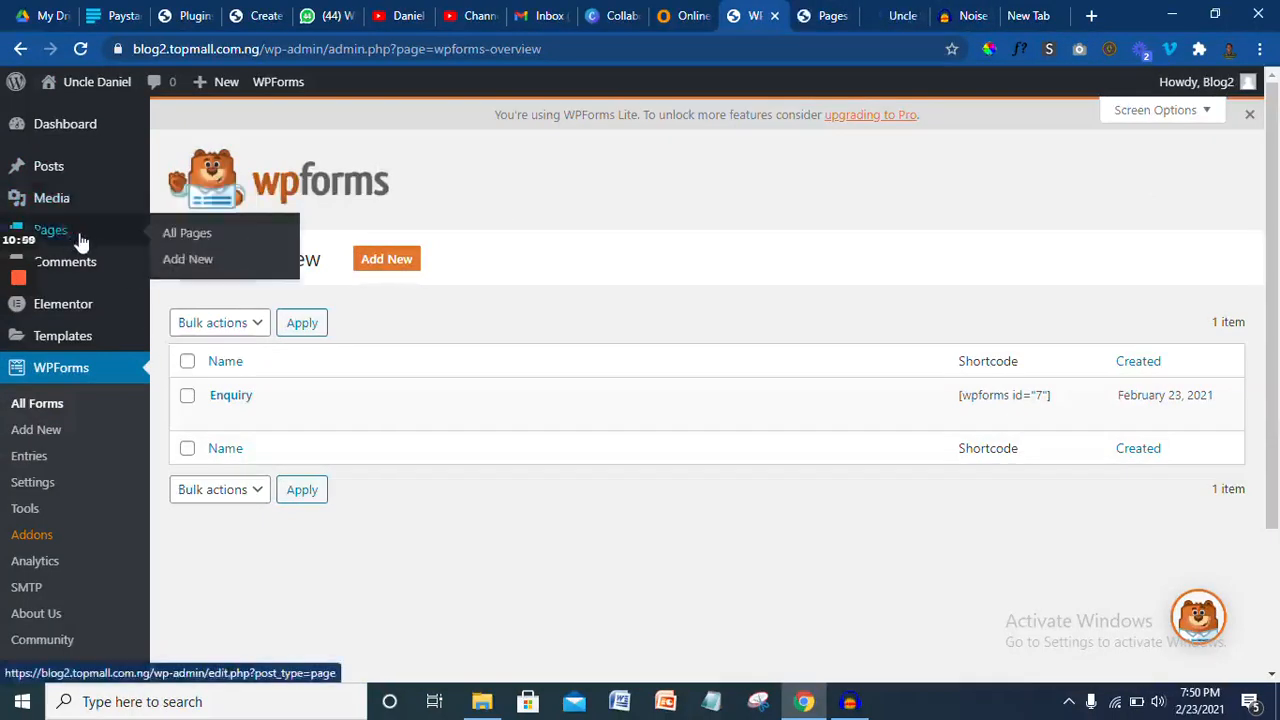
pyautogui.click(191, 240)
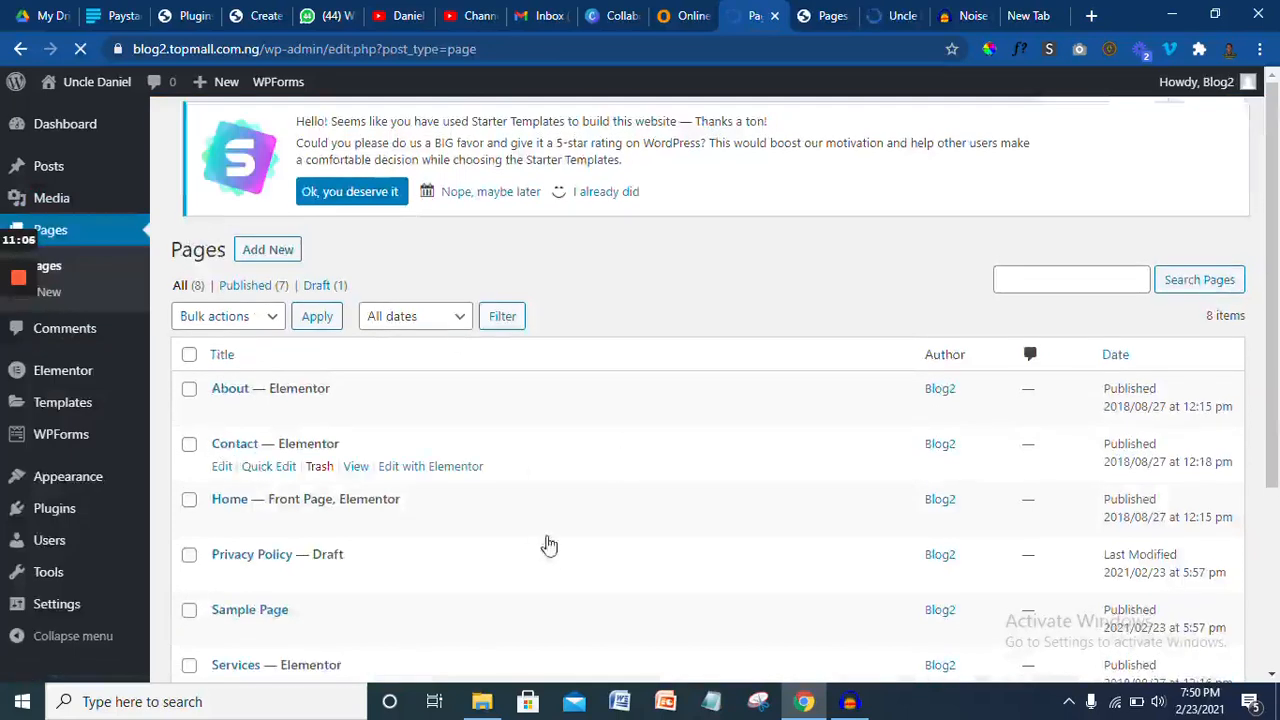
pyautogui.moveTo(1277, 267); pyautogui.dragTo(1277, 315)
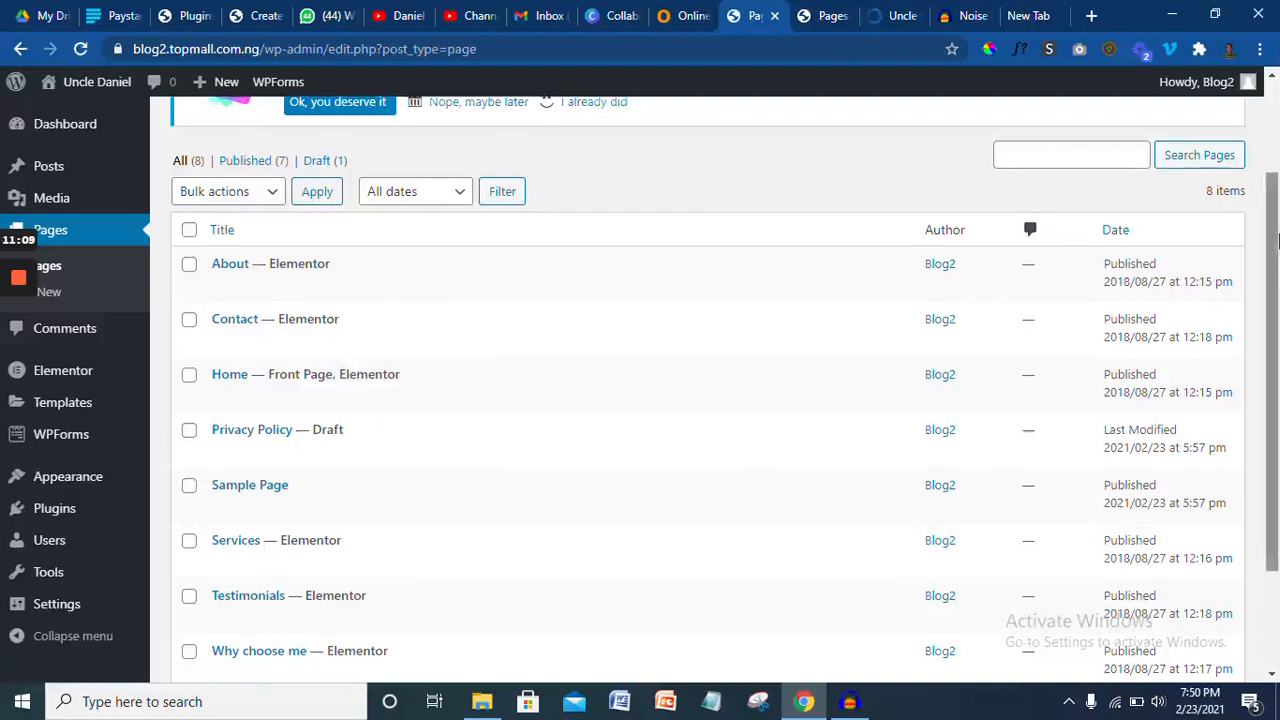
pyautogui.scroll(-3, 1277, 240)
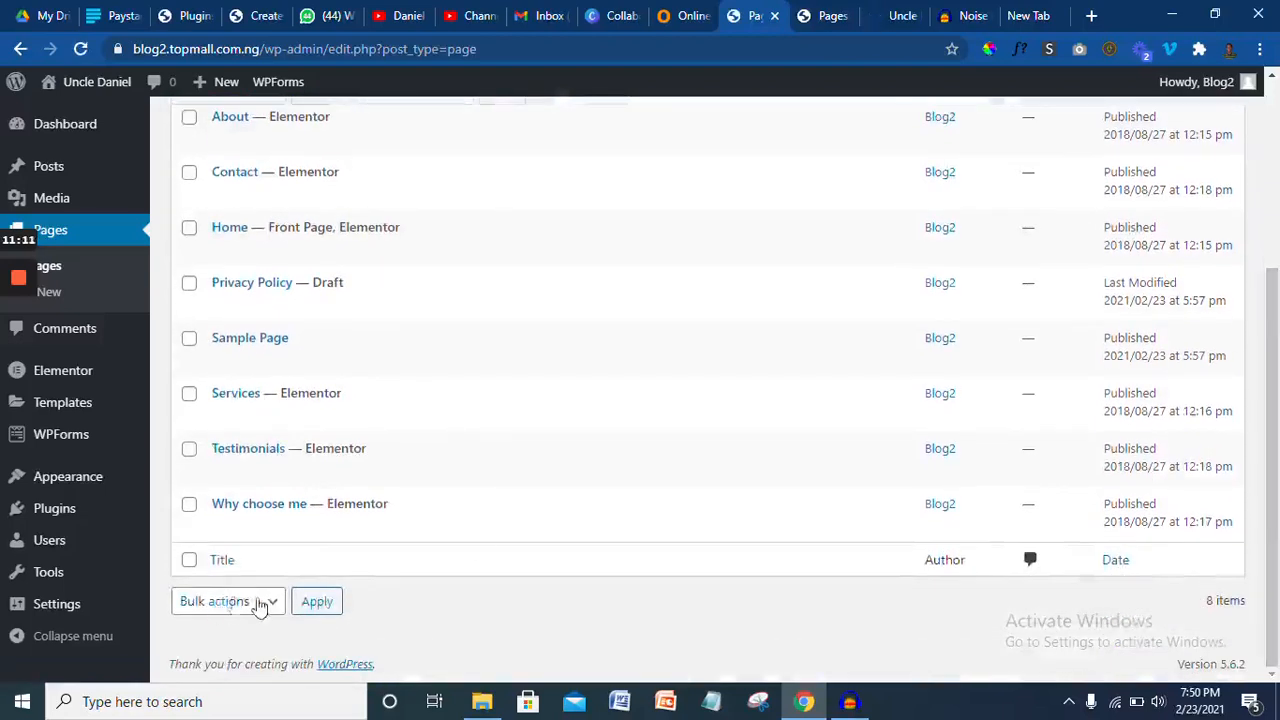
pyautogui.moveTo(57, 604)
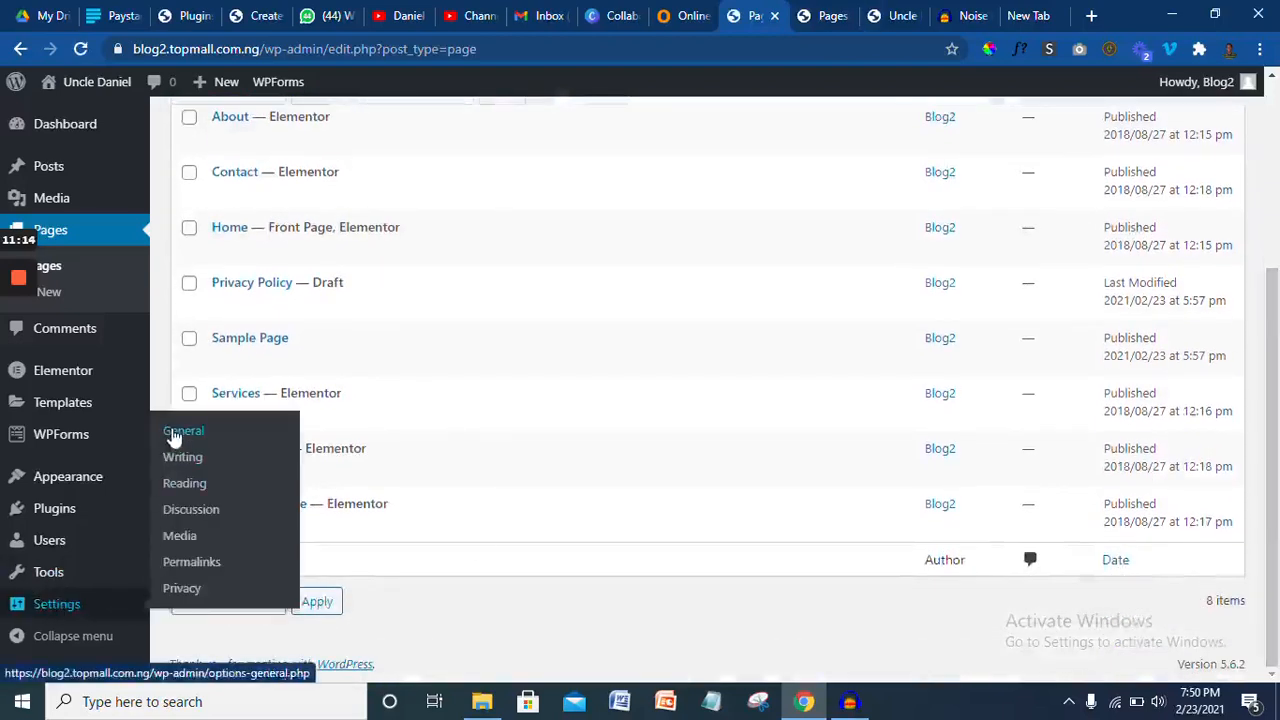
pyautogui.click(172, 434)
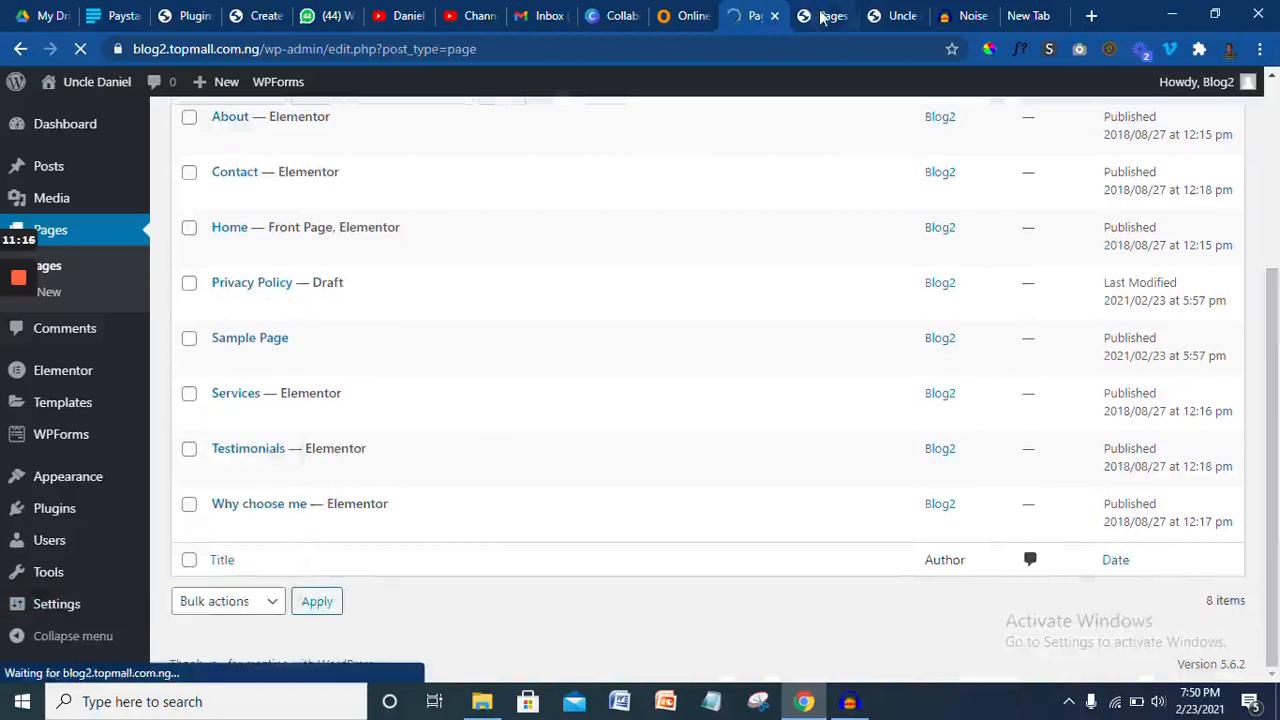
pyautogui.click(885, 14)
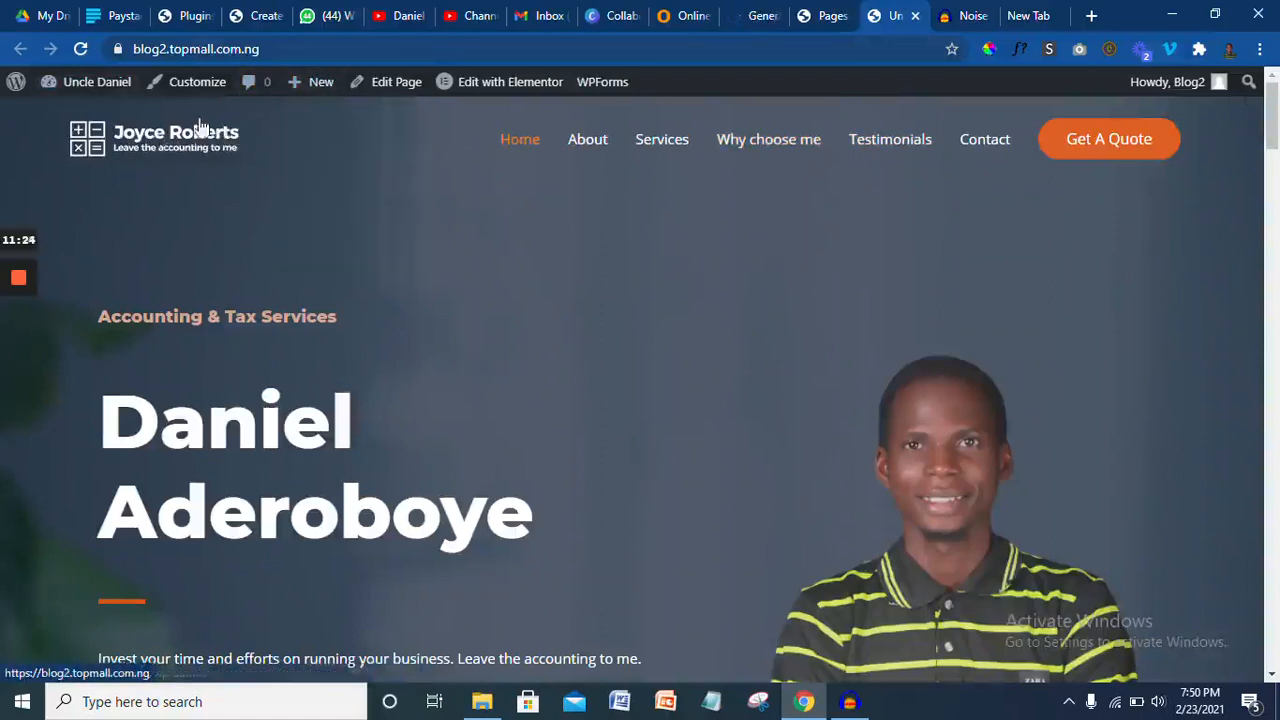
# - Launch the Customizer from the admin bar, then return to the General Settings tab
pyautogui.click(193, 84)
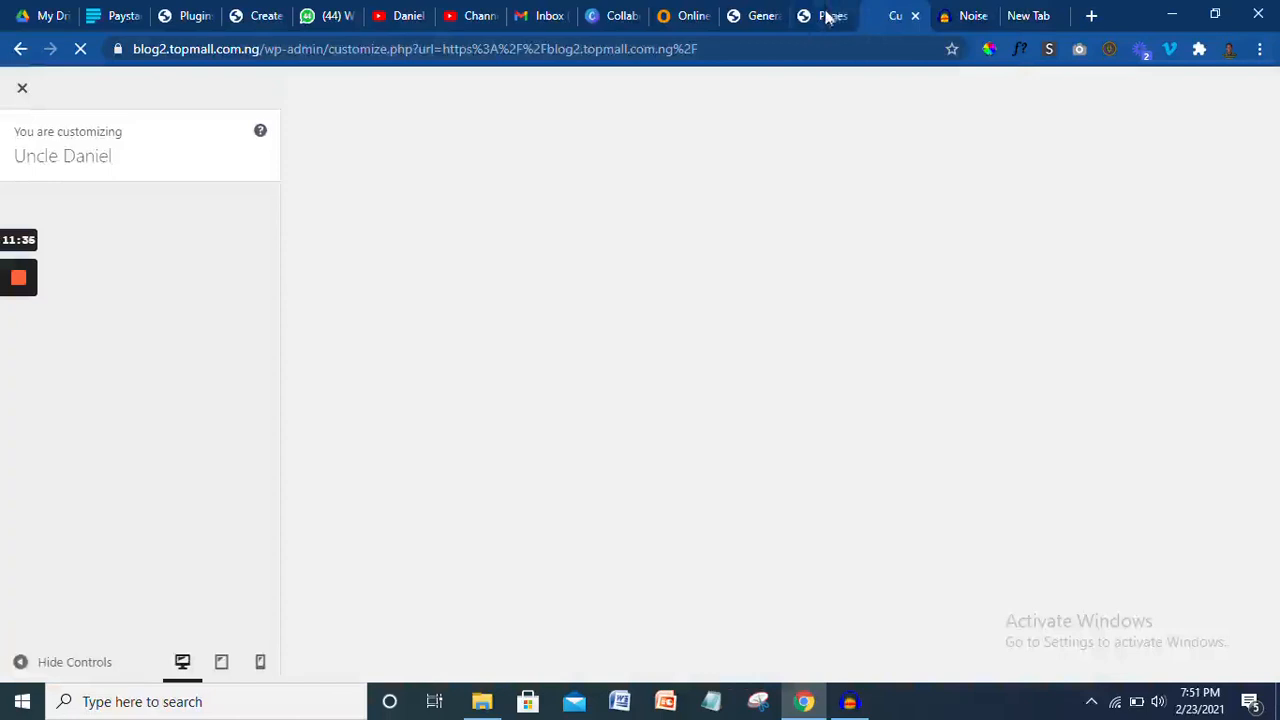
pyautogui.click(757, 16)
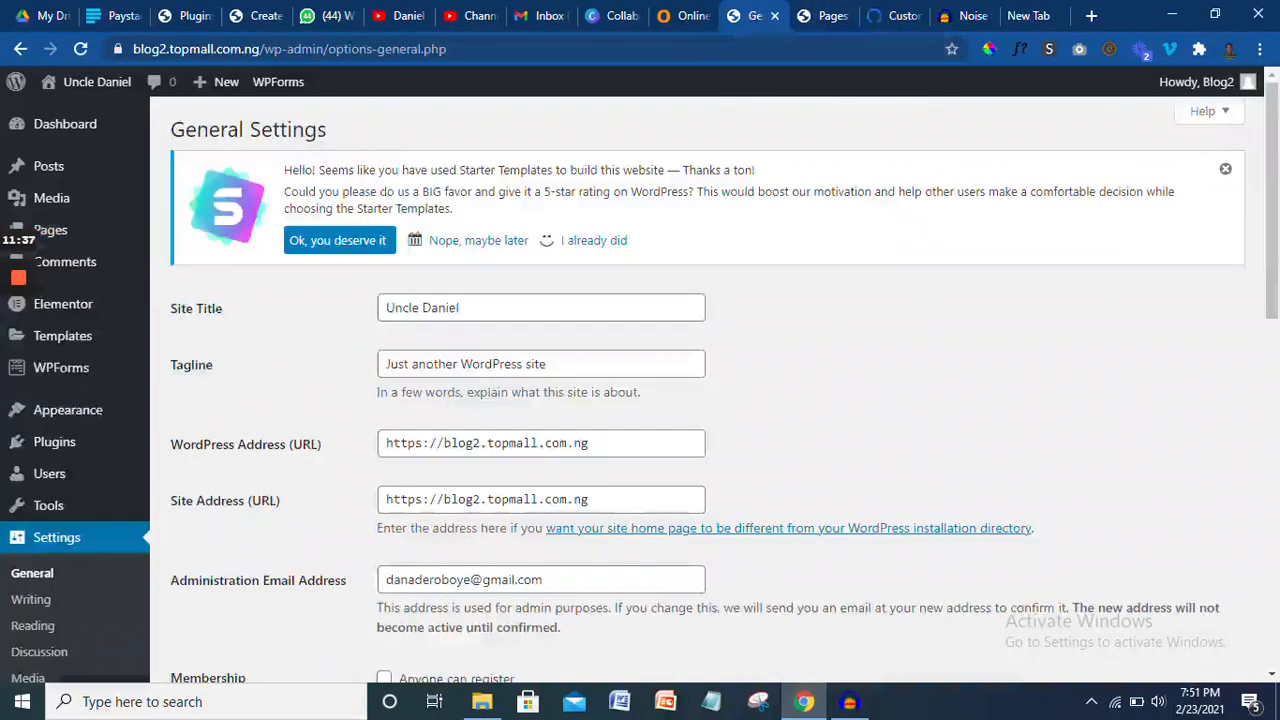
# - Change the site title to 'Daniel' and the tagline to 'Accountant', and save the changes
pyautogui.tripleClick(380, 317)
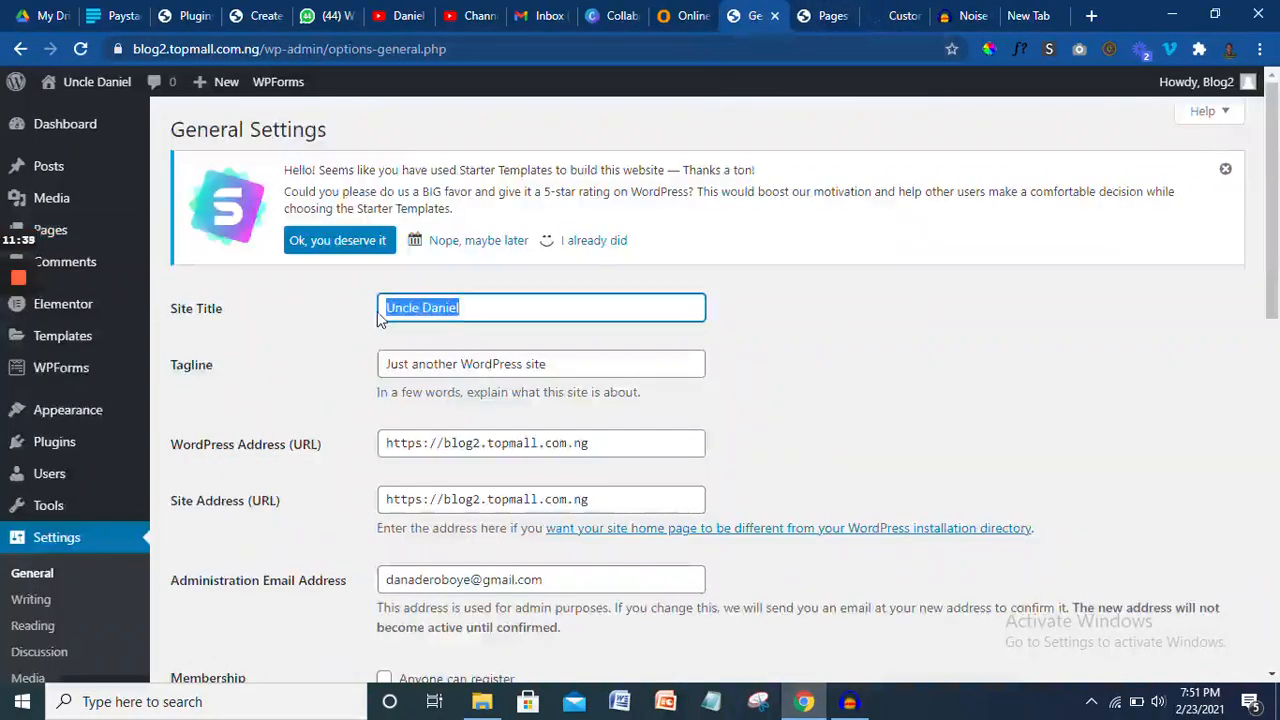
pyautogui.write('Da')
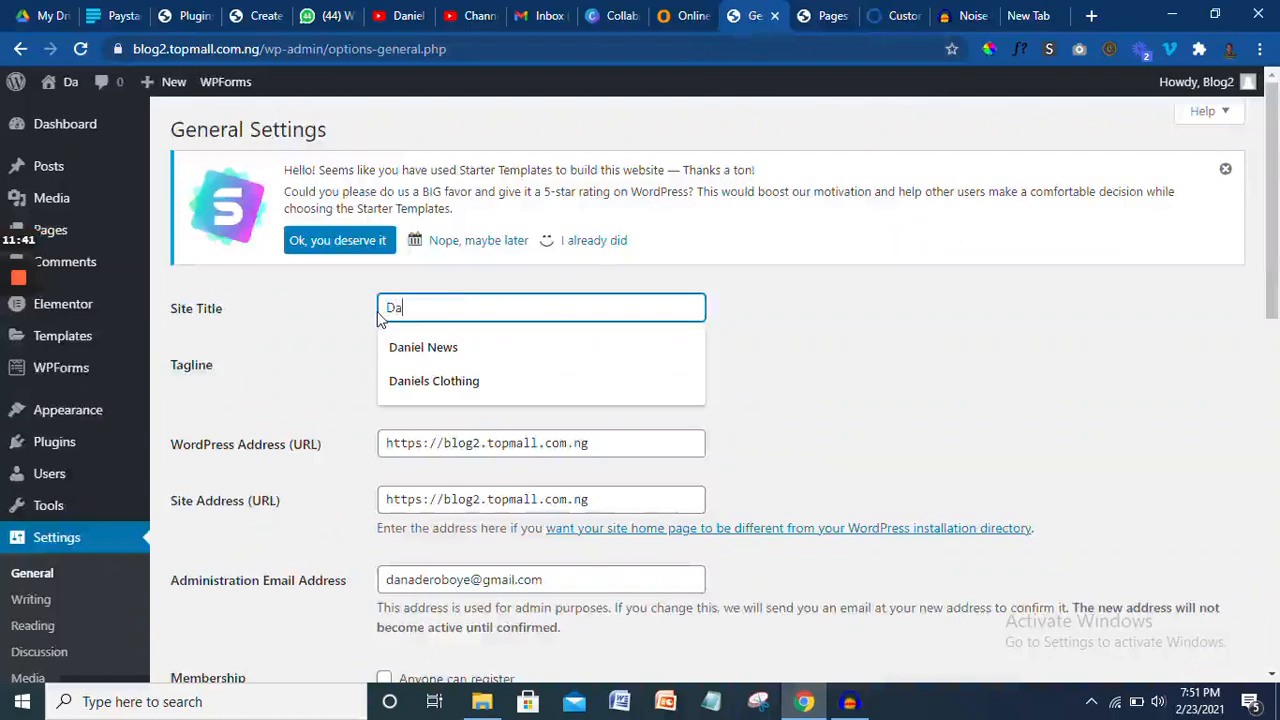
pyautogui.write('n')
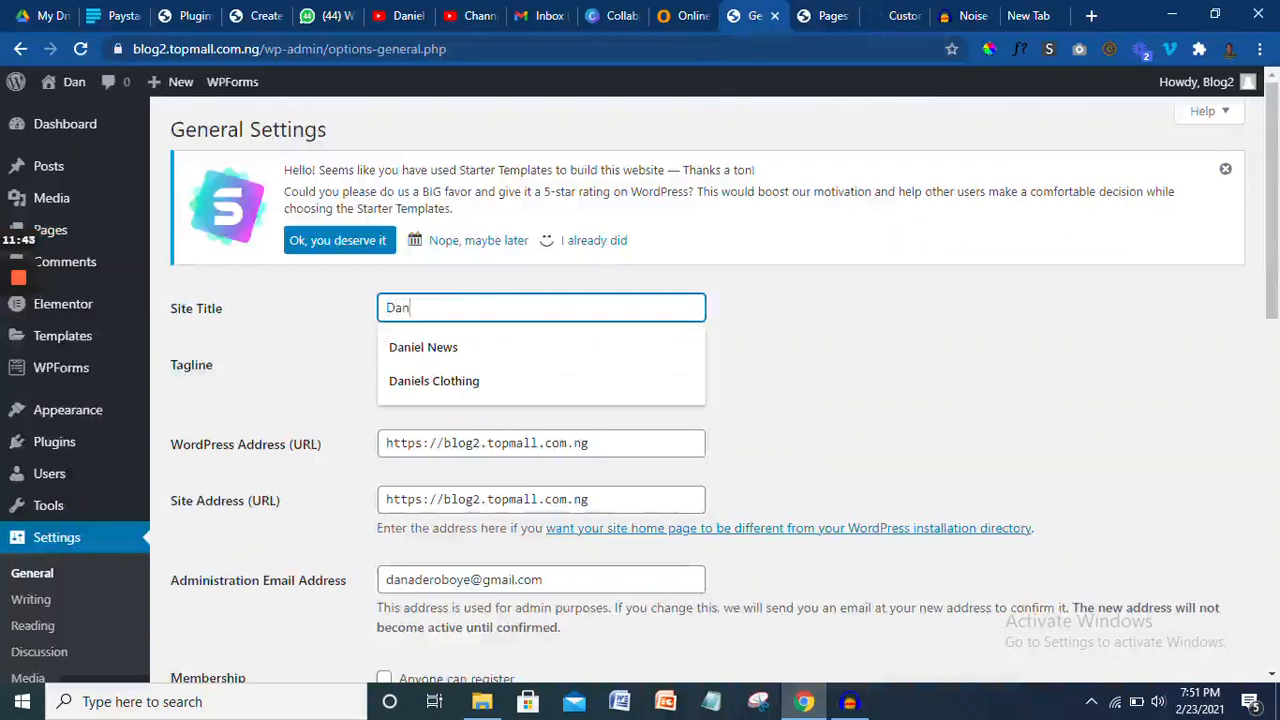
pyautogui.write('iel')
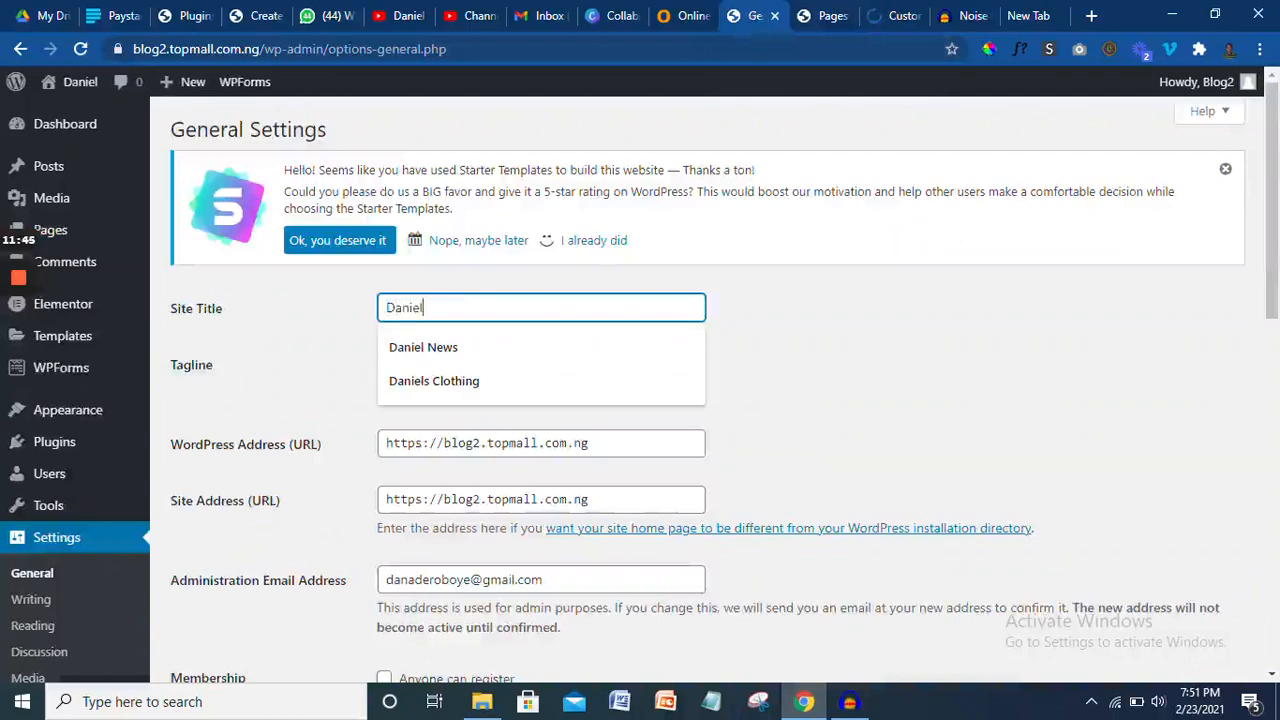
pyautogui.click(791, 343)
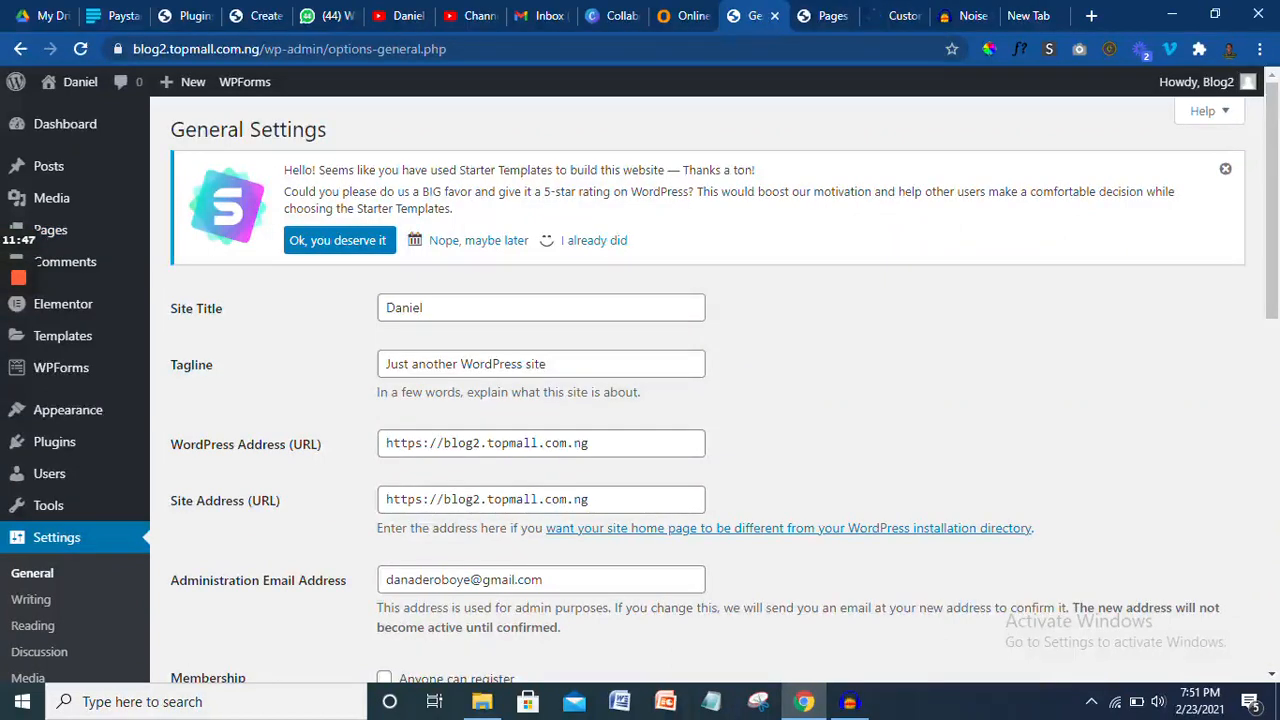
pyautogui.moveTo(560, 364); pyautogui.dragTo(341, 388)
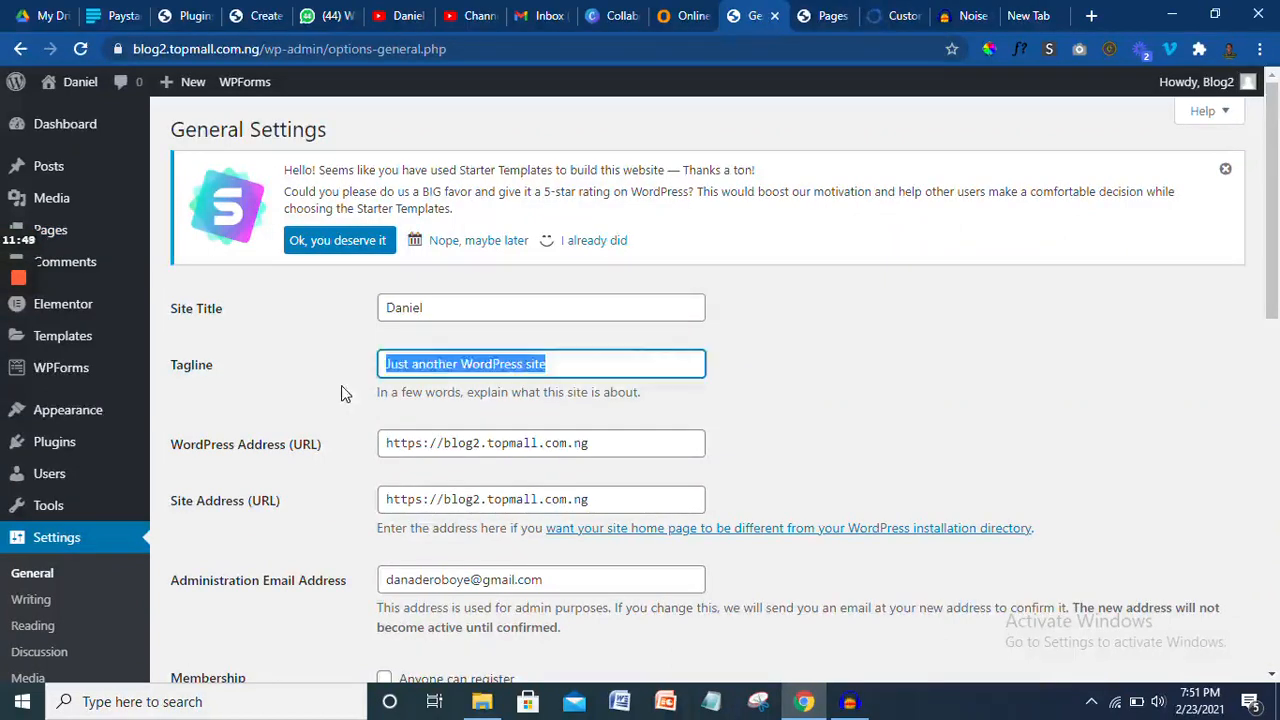
pyautogui.write('Acc')
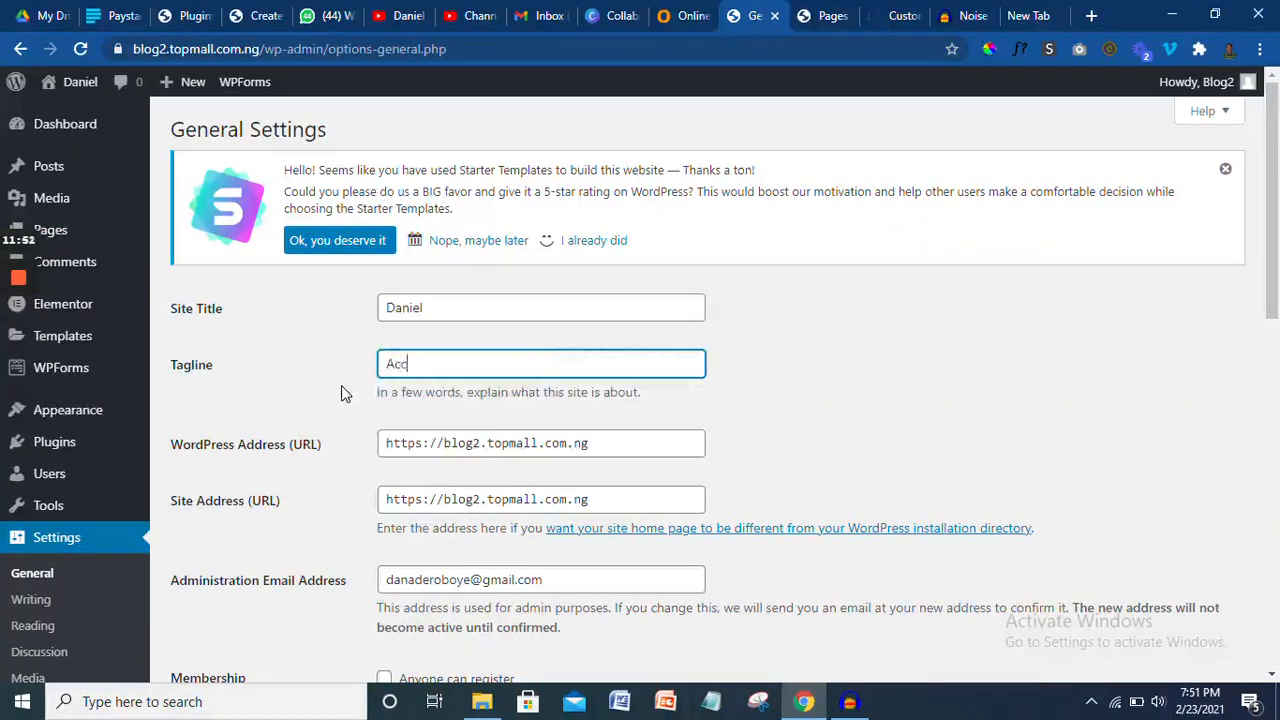
pyautogui.write('ountant')
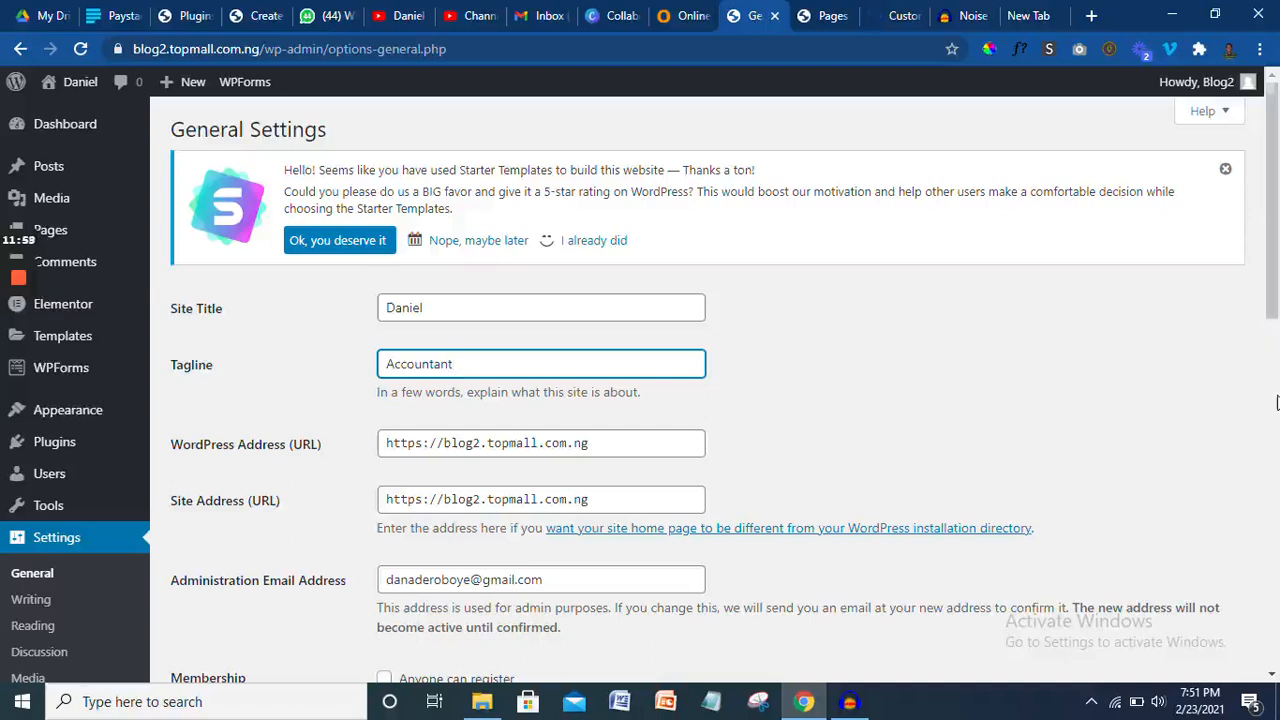
pyautogui.scroll(-5, 1270, 402)
pyautogui.scroll(3, 728, 308)
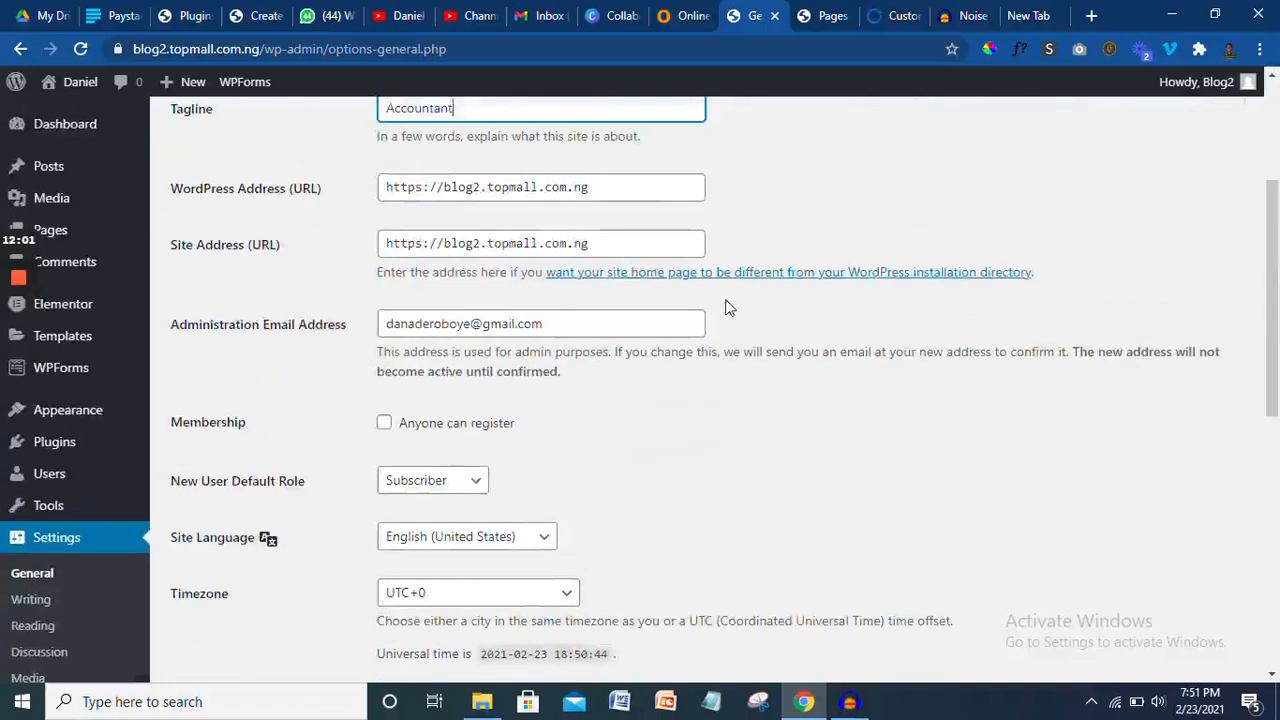
pyautogui.click(383, 424)
pyautogui.moveTo(1276, 307); pyautogui.dragTo(1278, 572)
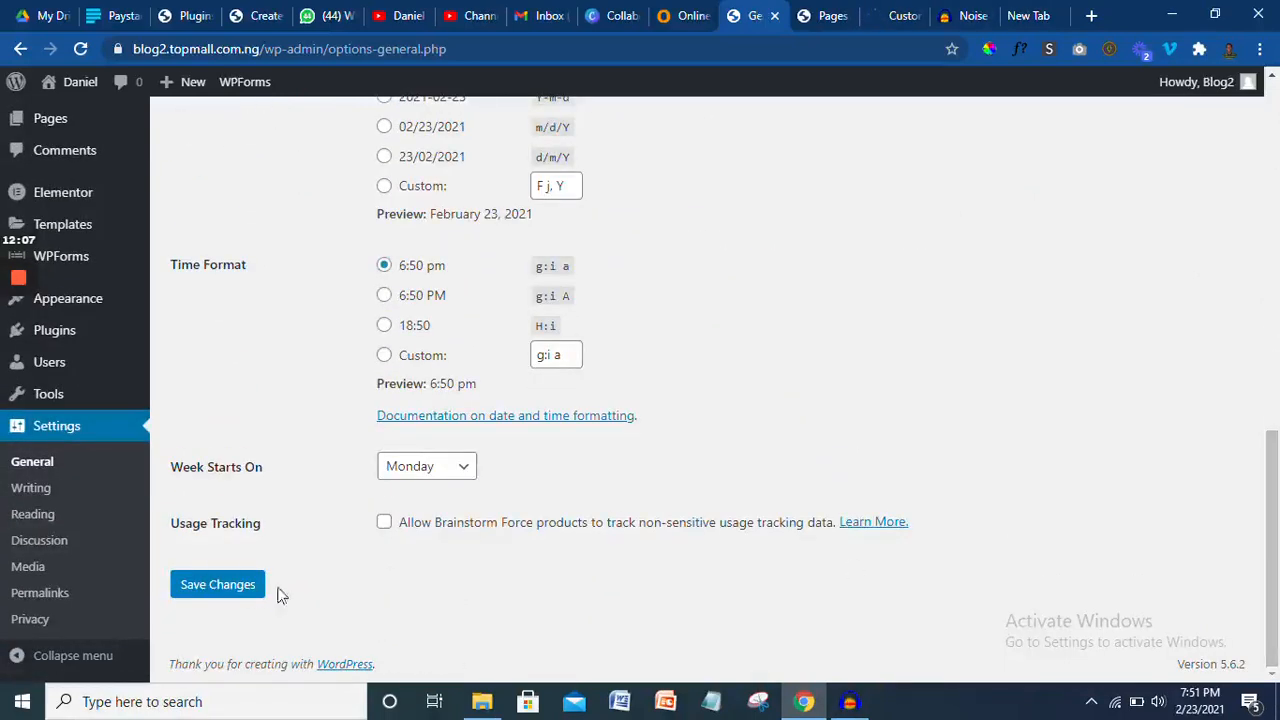
pyautogui.click(247, 588)
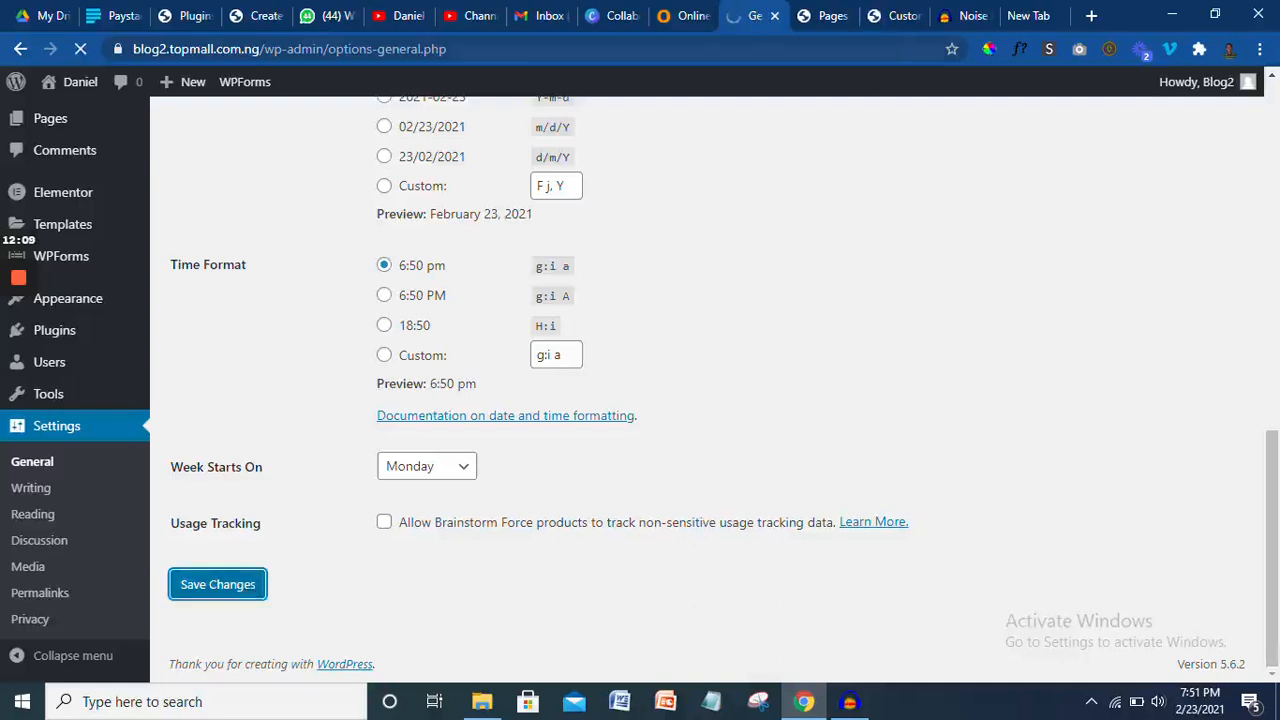
pyautogui.click(893, 15)
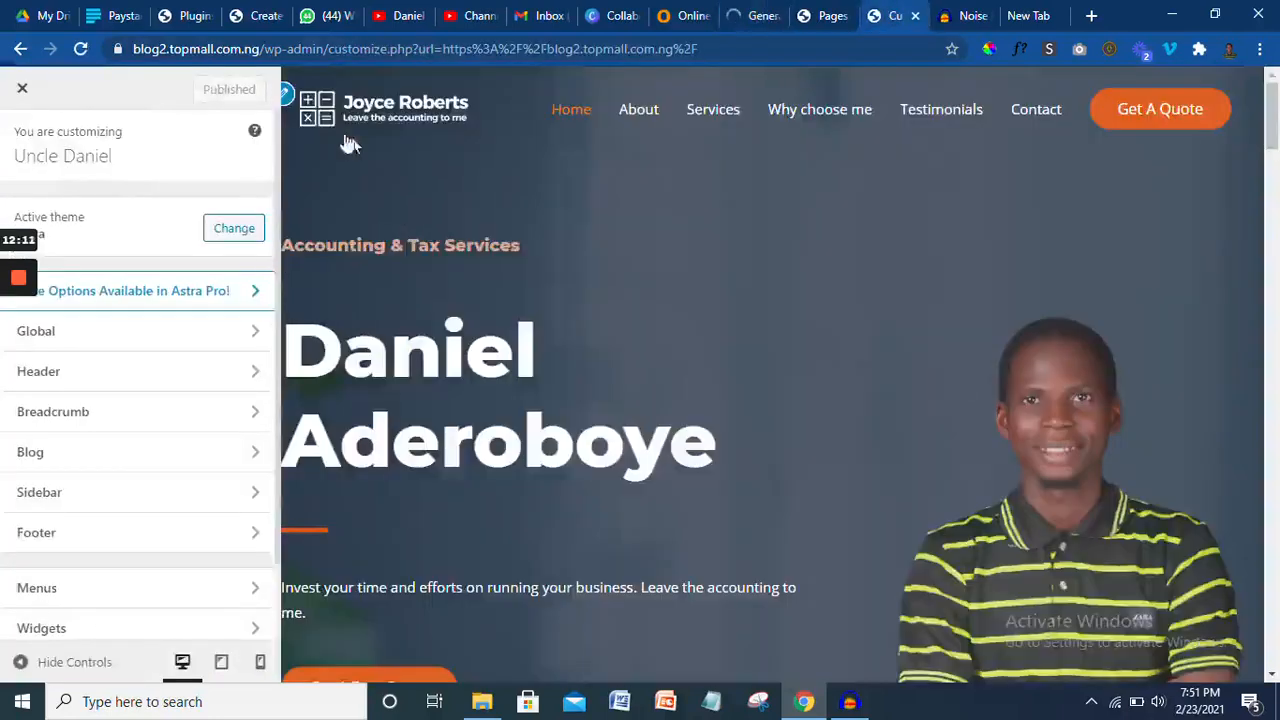
# - Enable the transparent header on Desktop + Mobile
pyautogui.click(287, 96)
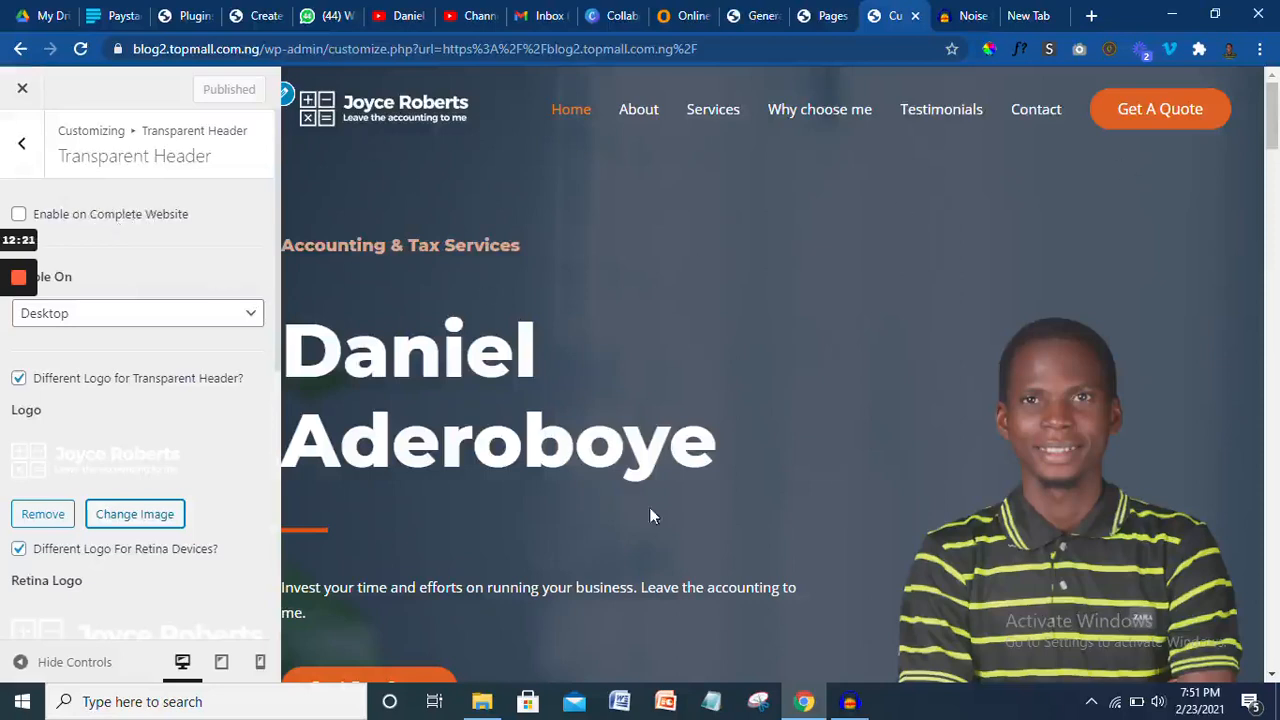
pyautogui.click(116, 313)
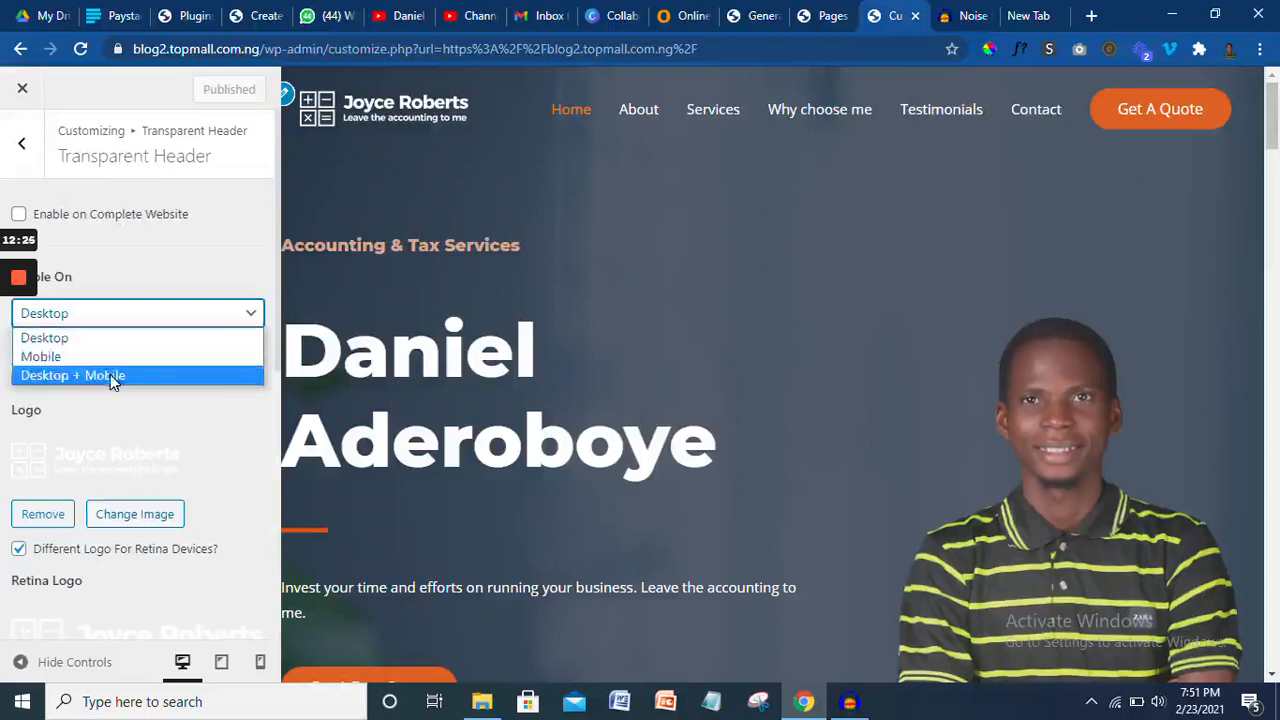
pyautogui.click(110, 375)
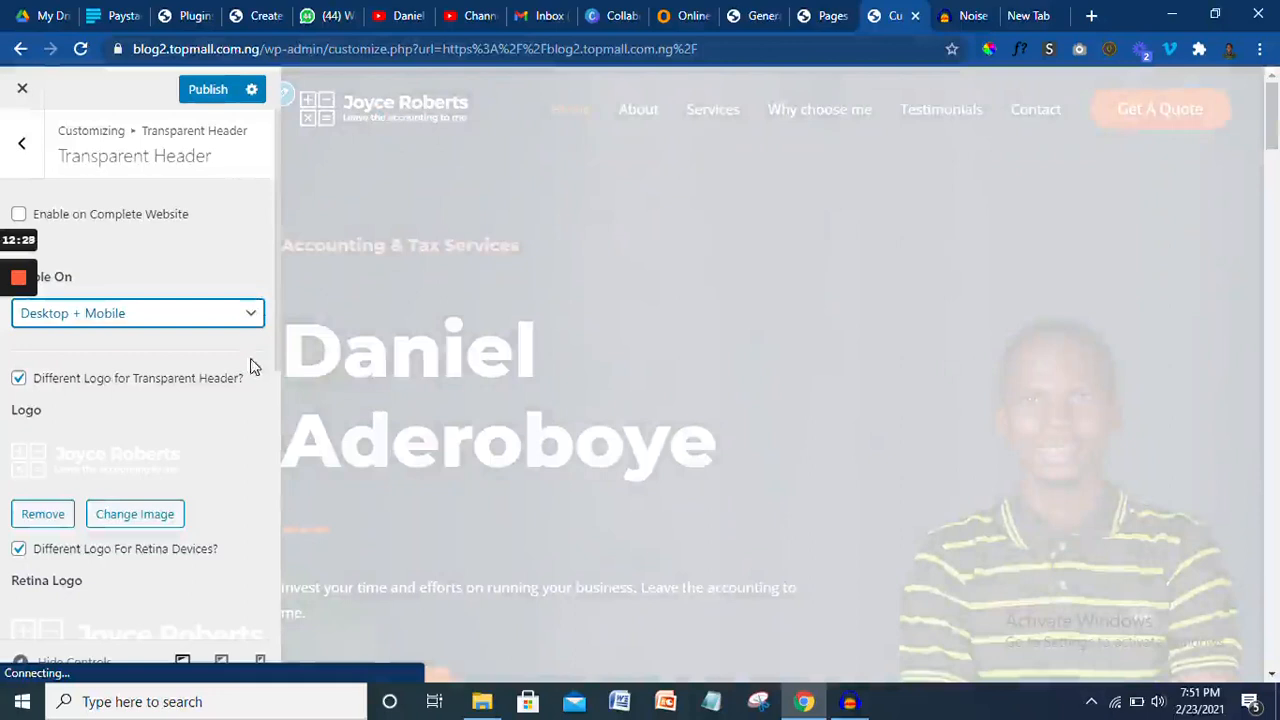
# - Remove the old Joyce Roberts header logo and start selecting a new image from the desktop
pyautogui.scroll(-1, 275, 352)
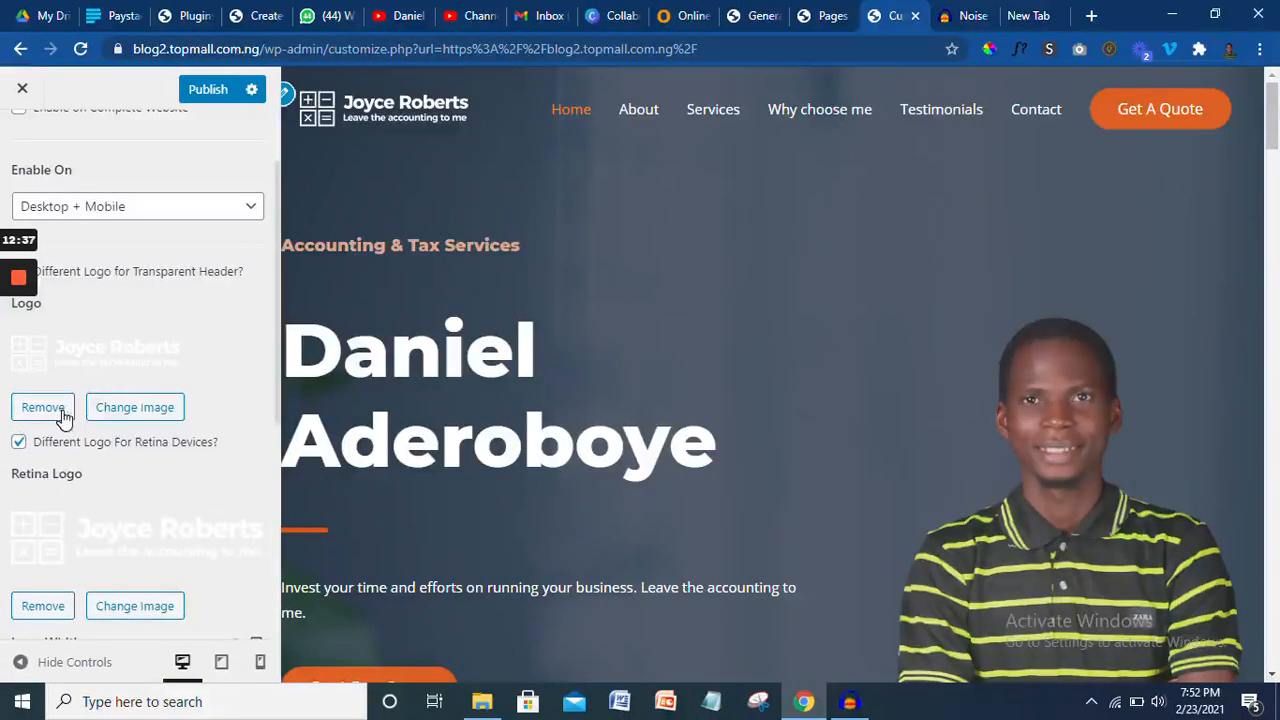
pyautogui.click(43, 408)
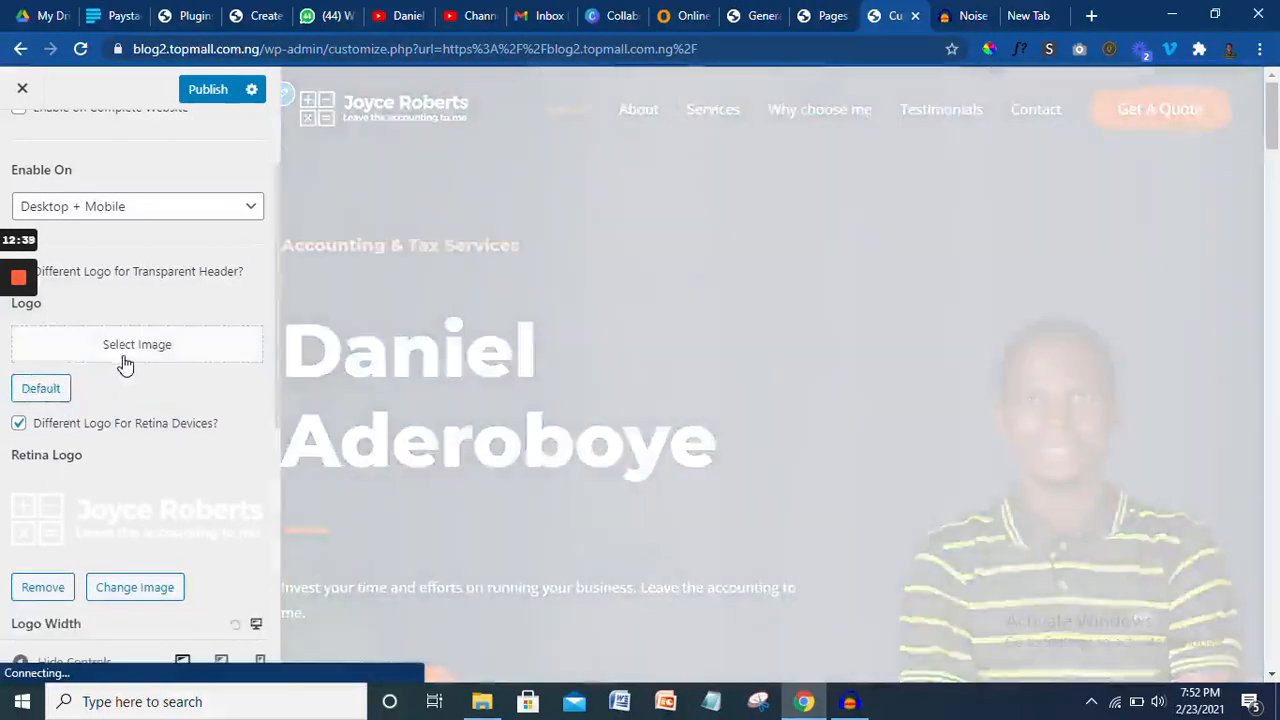
pyautogui.click(124, 365)
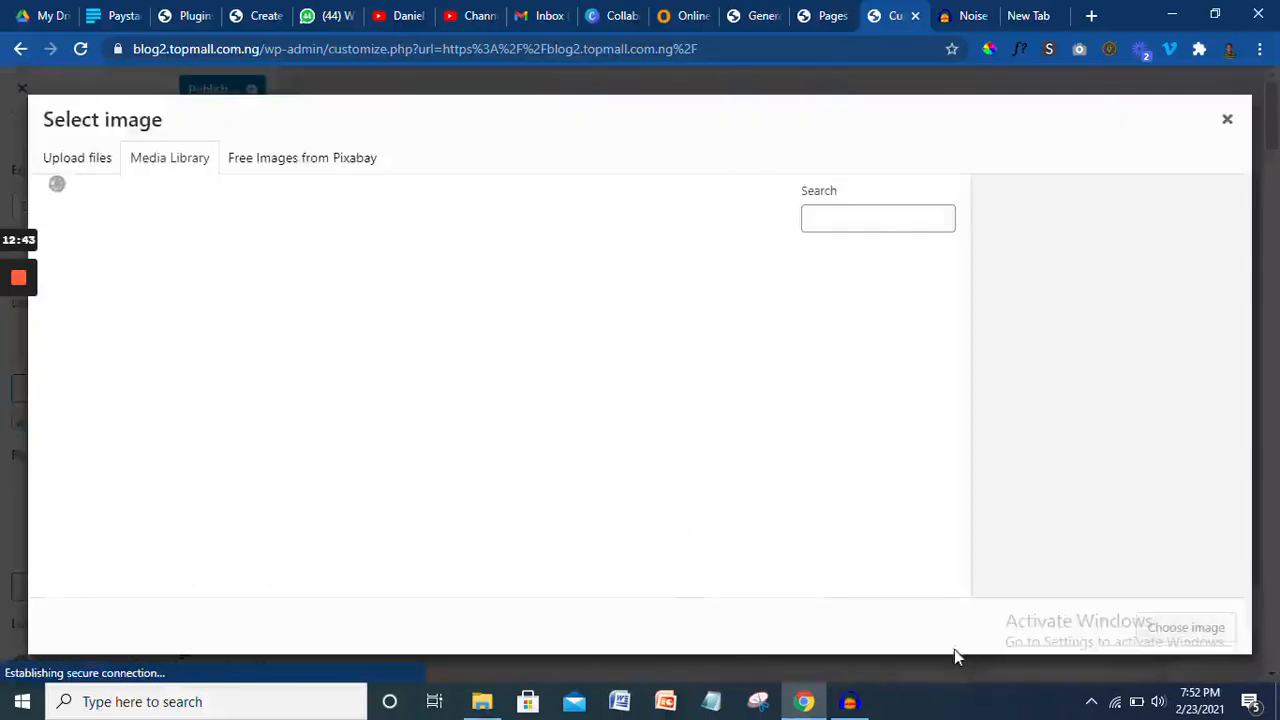
pyautogui.press('super+d')
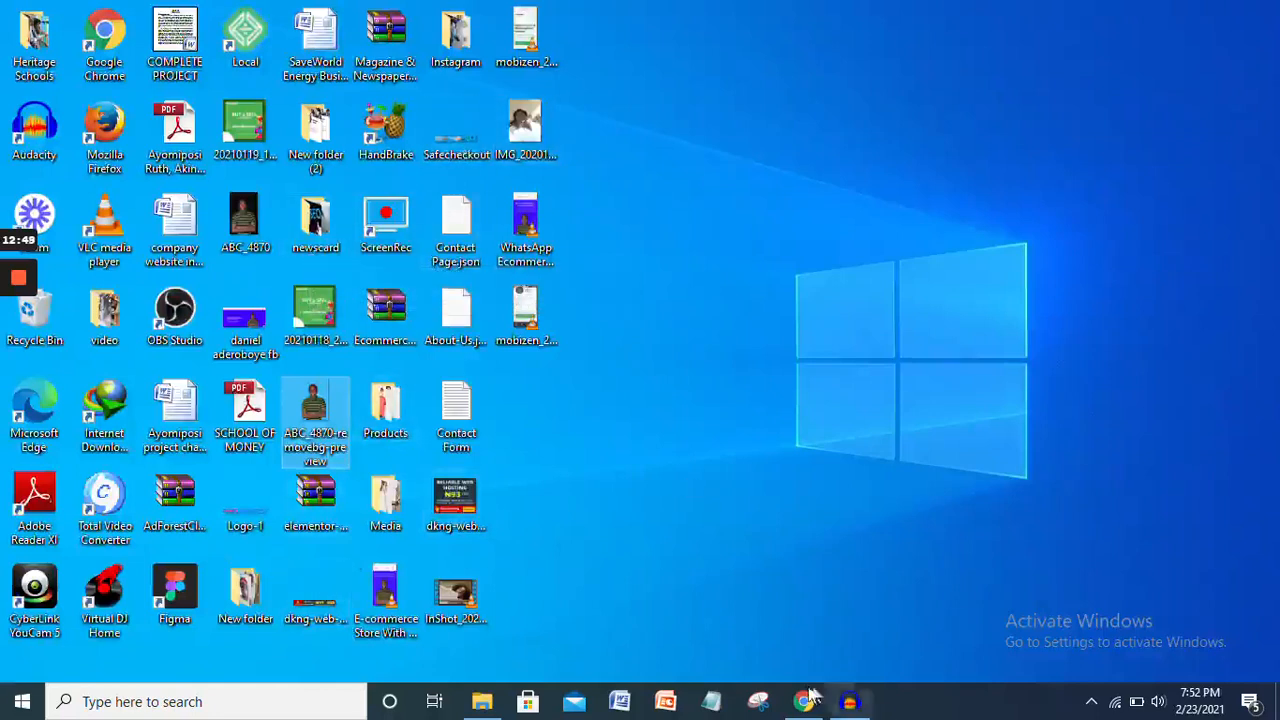
# - Drag the Logo-1 file from the desktop back to the Chrome Media Library
pyautogui.click(245, 502)
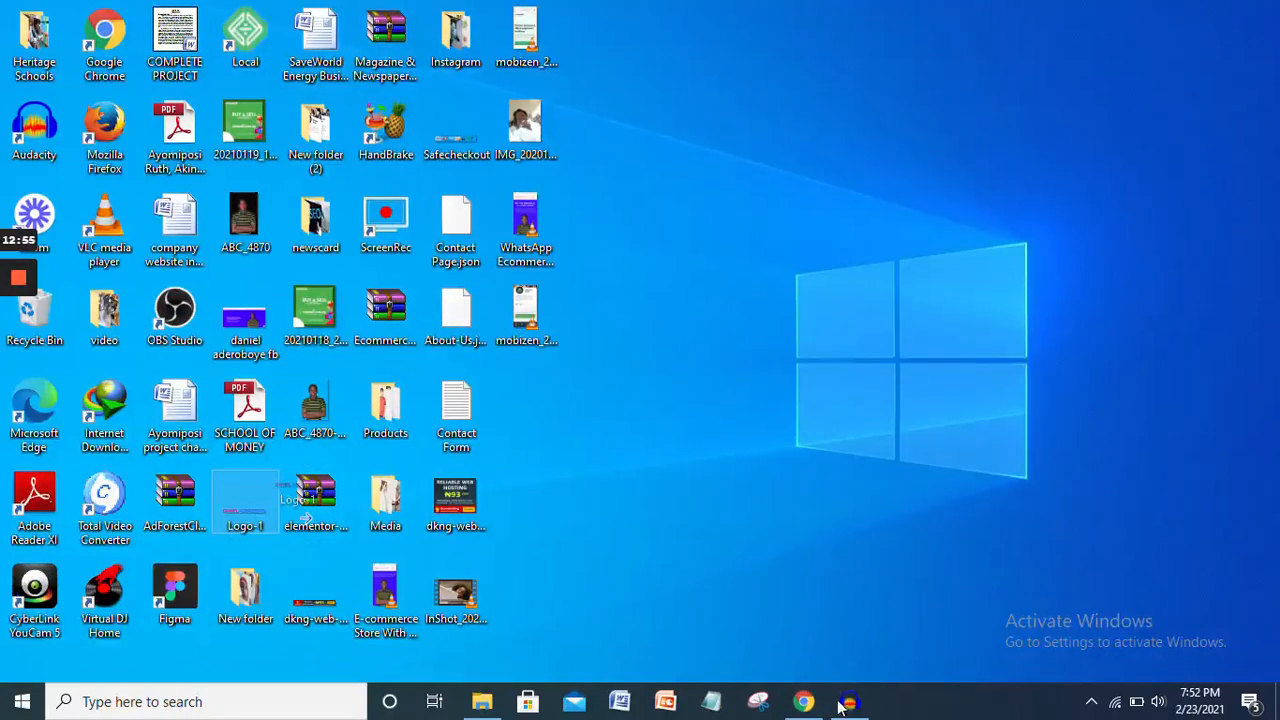
pyautogui.moveTo(805, 705); pyautogui.dragTo(210, 248)
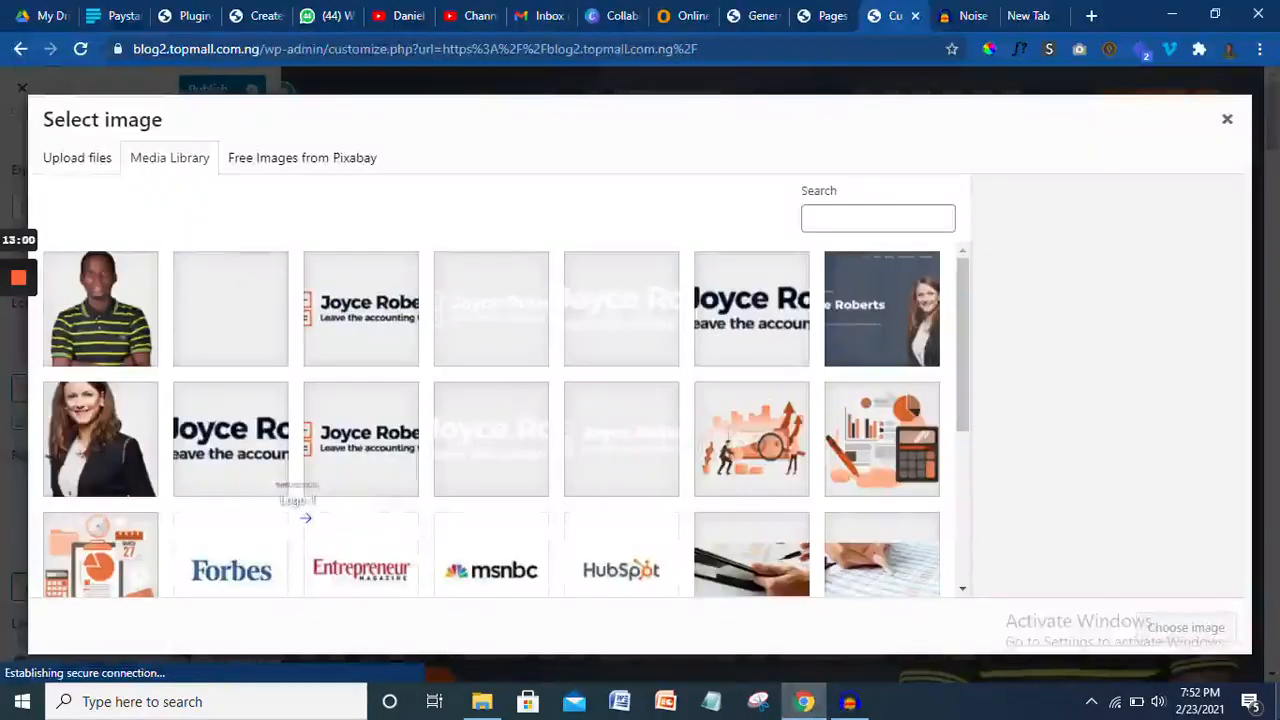
# - Upload Logo-1.png to the Media Library and set it as the transparent header logo
pyautogui.doubleClick(1277, 701)
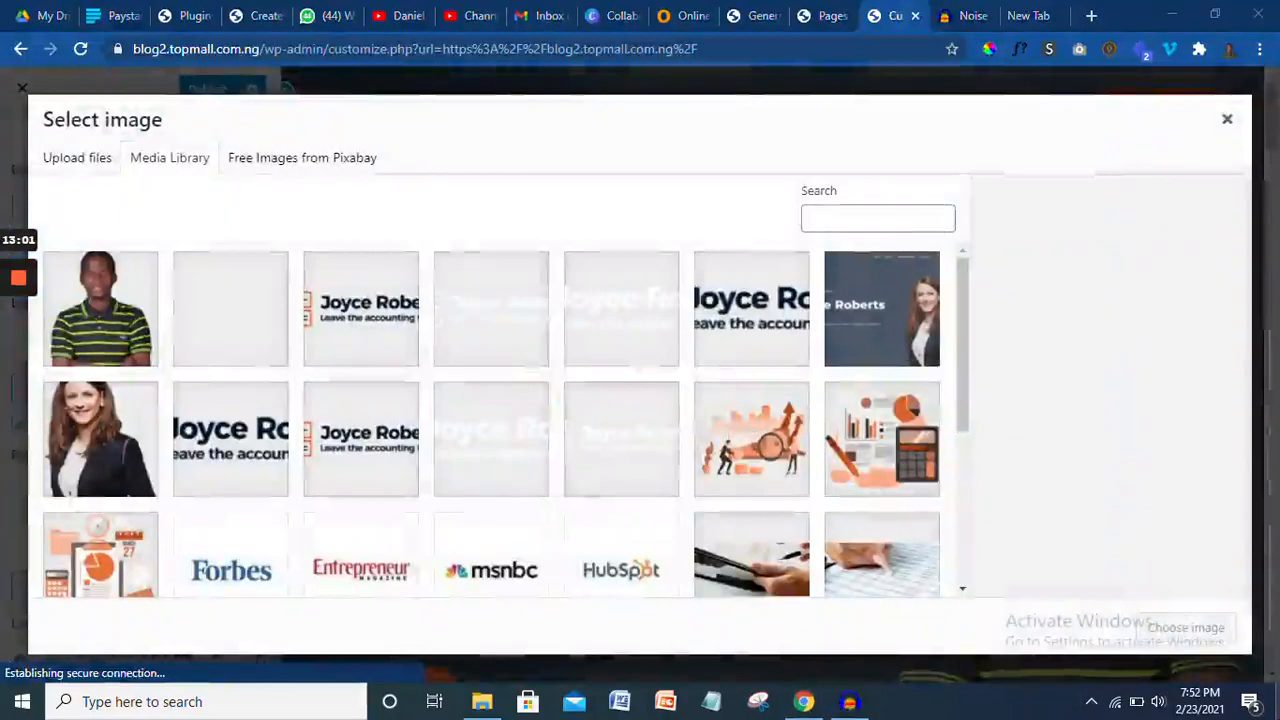
pyautogui.click(1277, 701)
pyautogui.moveTo(236, 514); pyautogui.dragTo(262, 389)
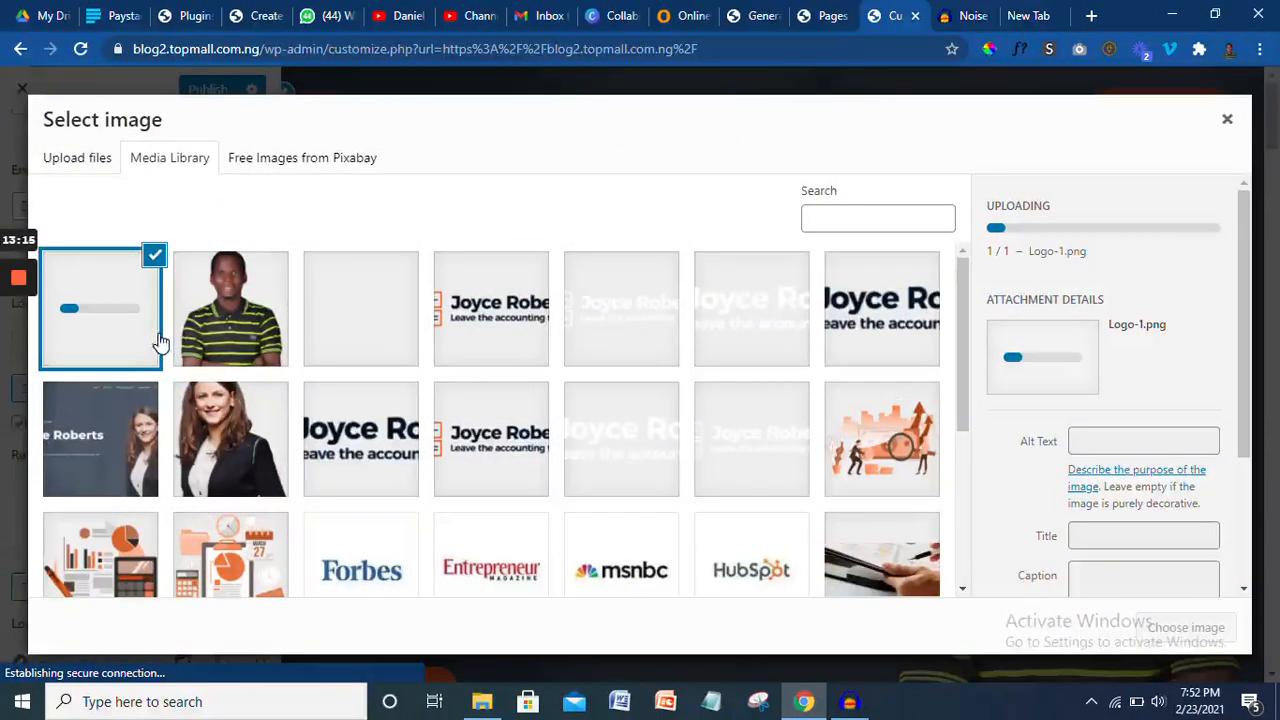
pyautogui.moveTo(18, 280)
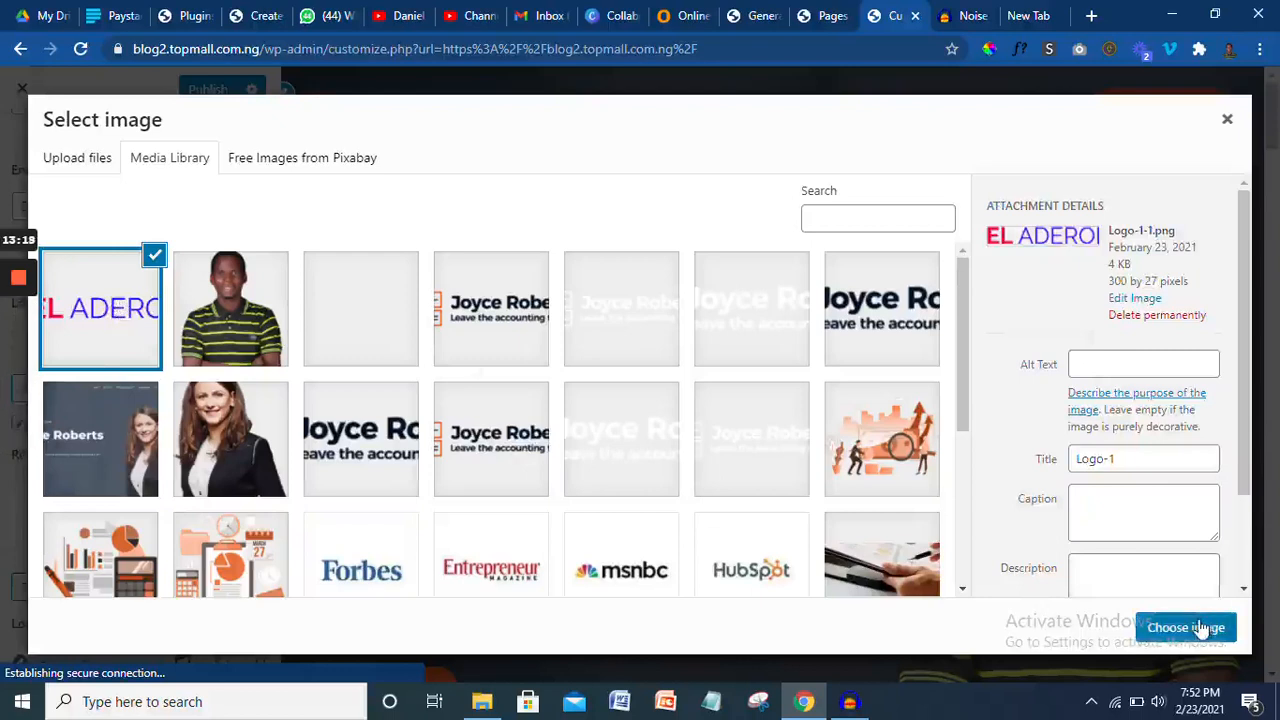
pyautogui.click(1188, 627)
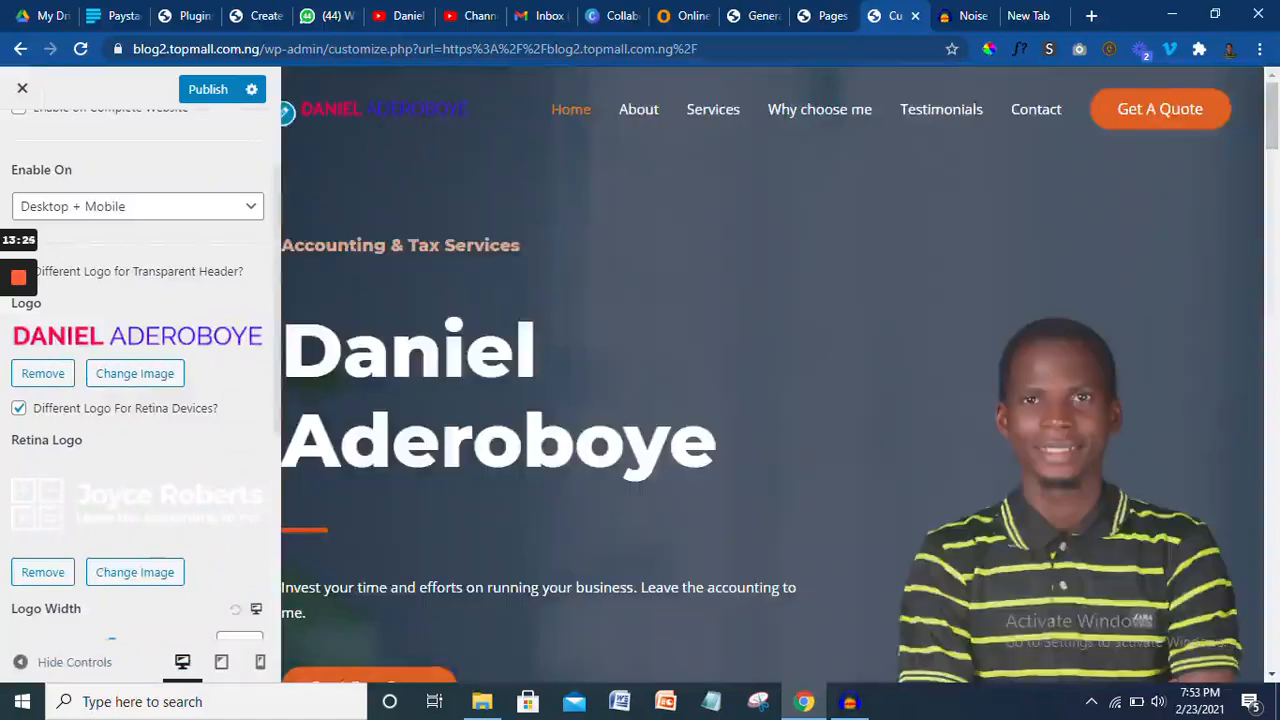
# - Try a wider logo width, reset it to default, publish, and close the Customizer
pyautogui.scroll(-3, 91, 476)
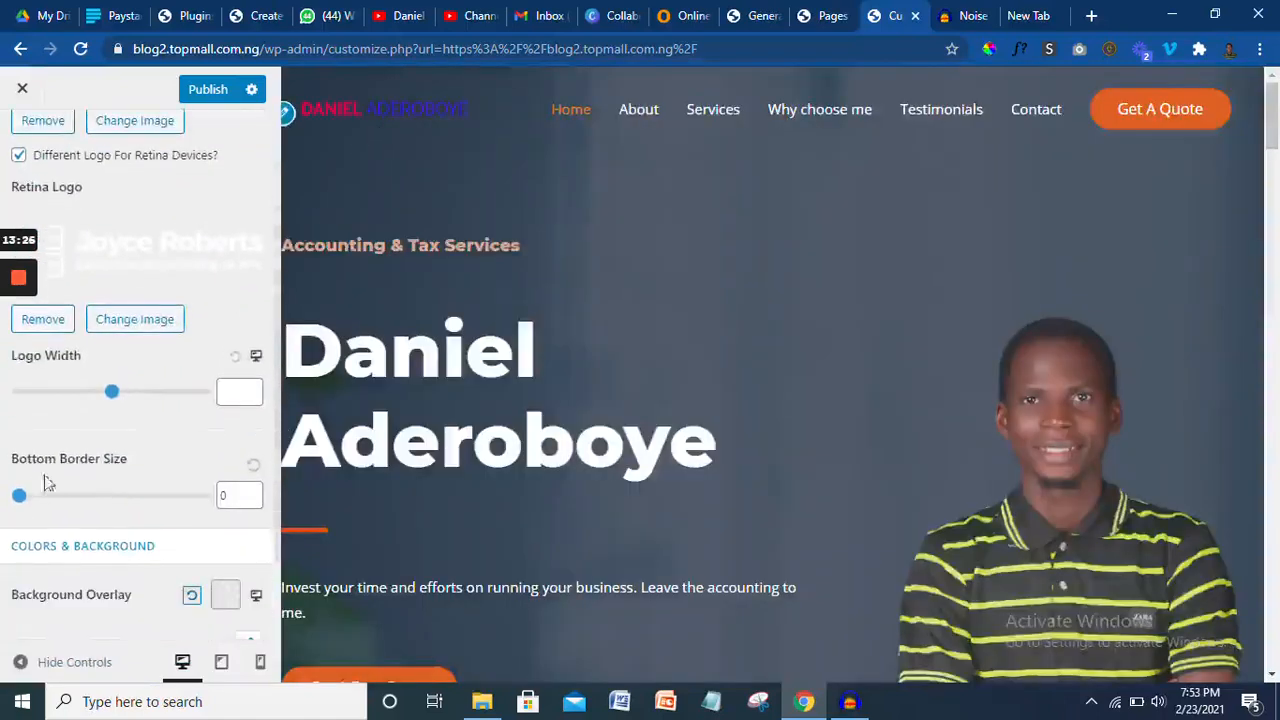
pyautogui.moveTo(111, 394)
pyautogui.mouseDown()
pyautogui.moveTo(144, 398)
pyautogui.moveTo(98, 394)
pyautogui.mouseUp()
pyautogui.click(234, 360)
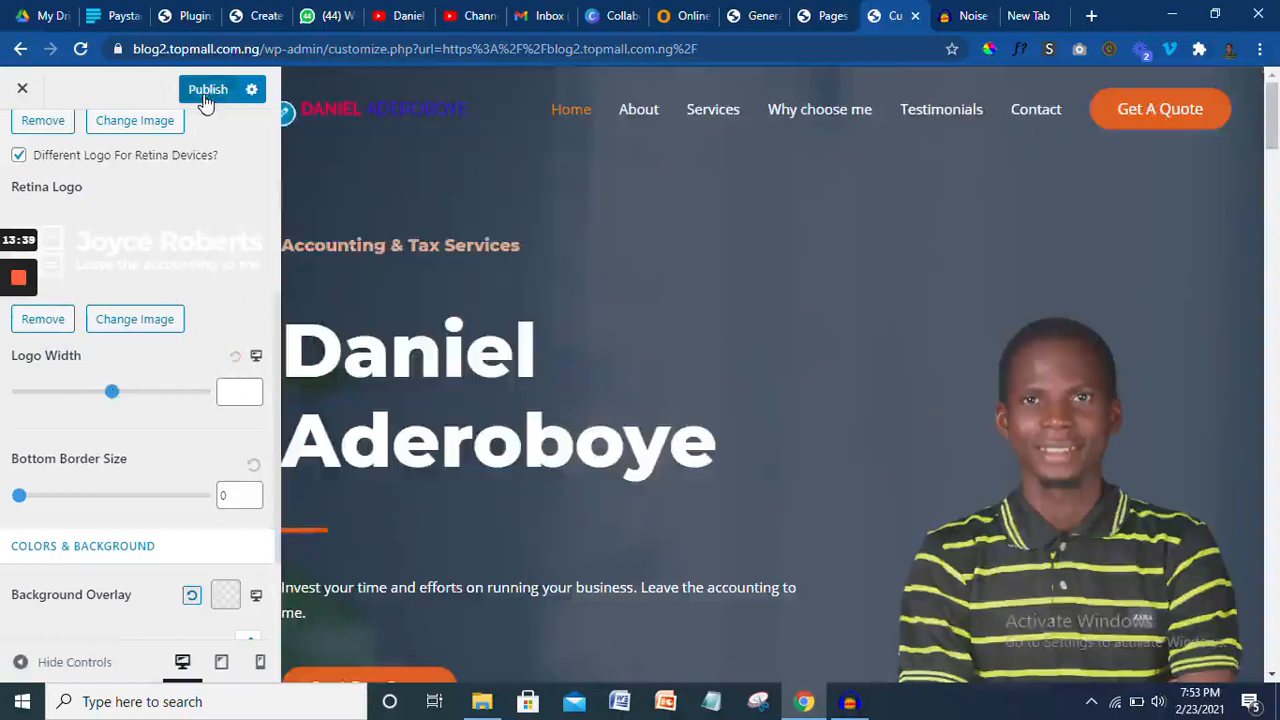
pyautogui.click(207, 92)
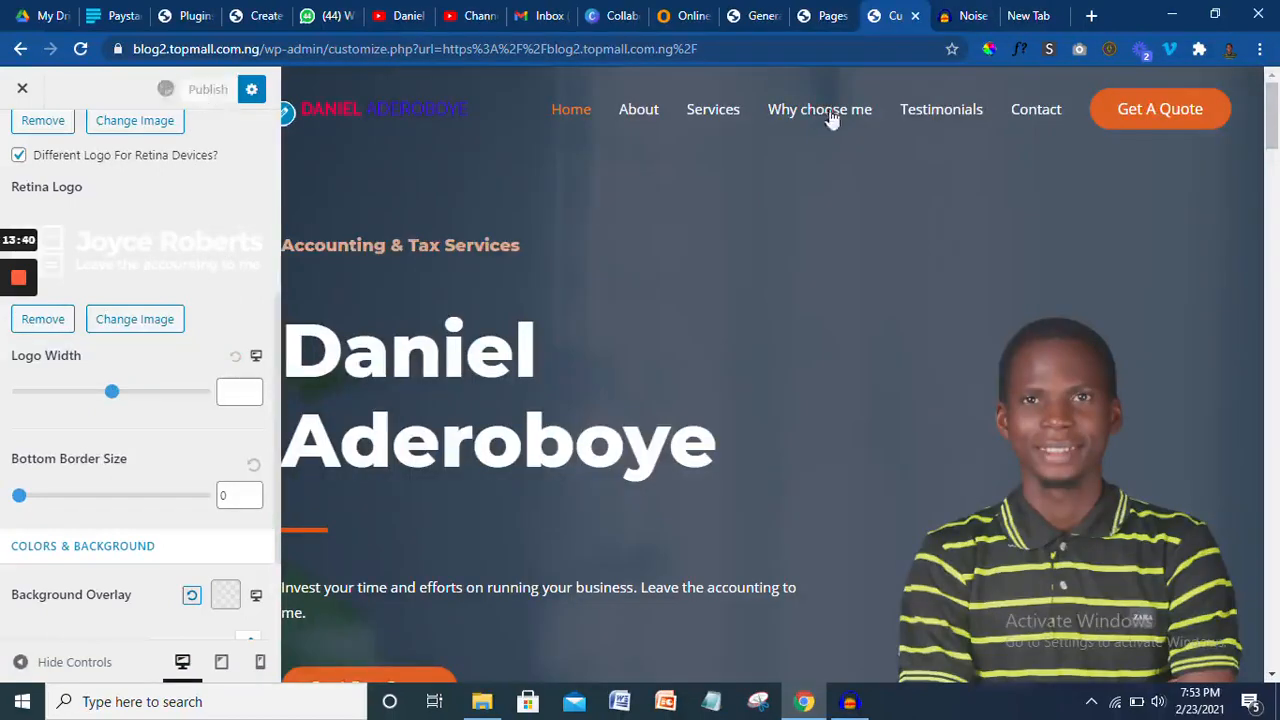
pyautogui.click(22, 92)
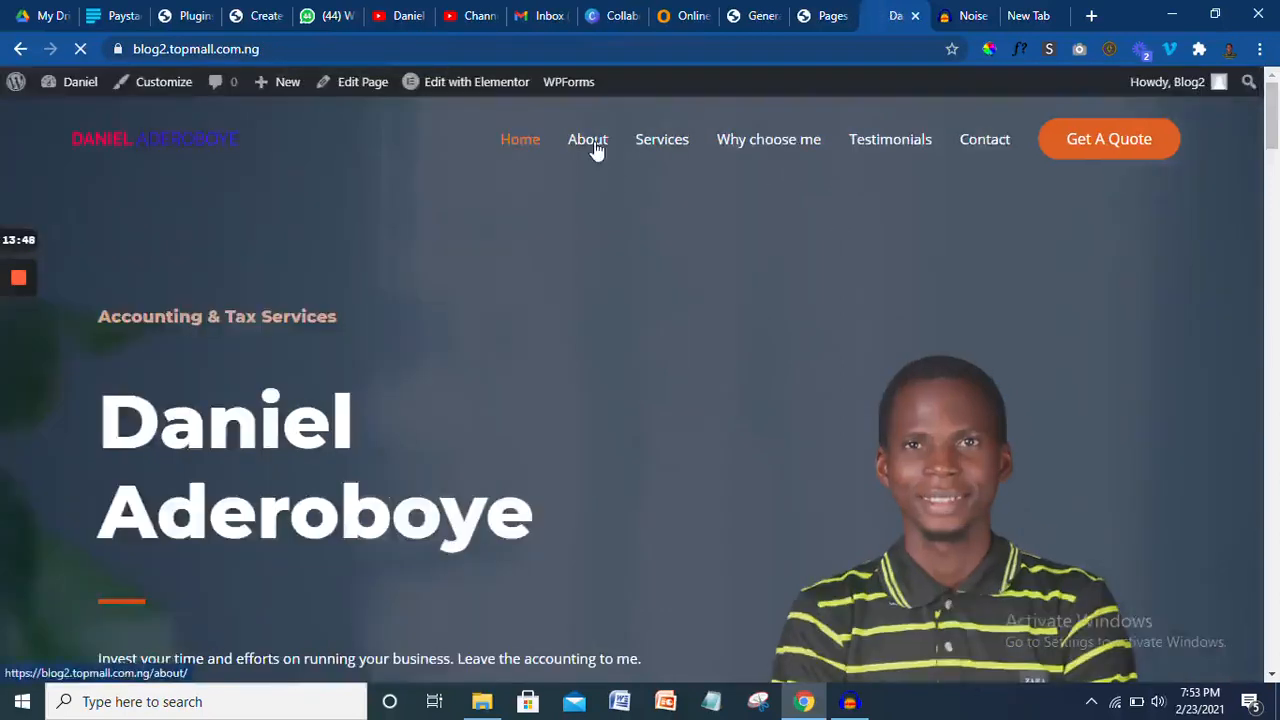
# - Preview the live About page, then return to the General Settings tab
pyautogui.click(594, 145)
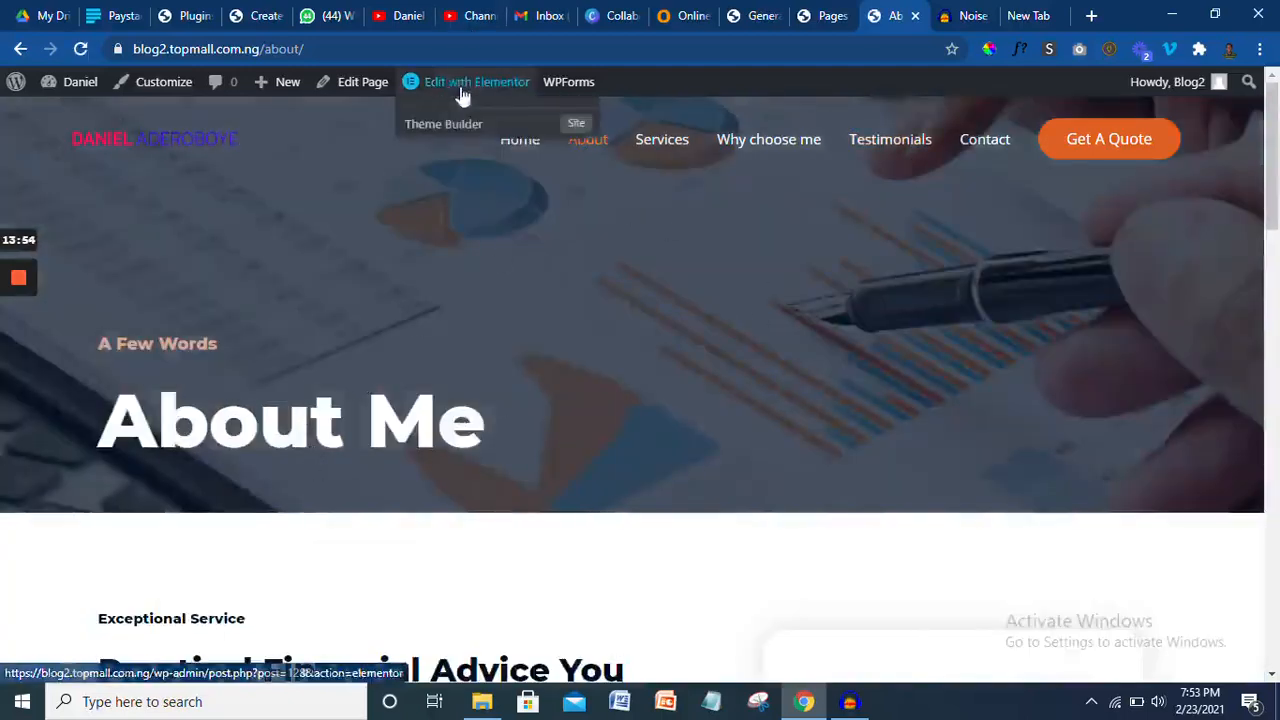
pyautogui.moveTo(1276, 183); pyautogui.dragTo(1278, 316)
pyautogui.click(750, 13)
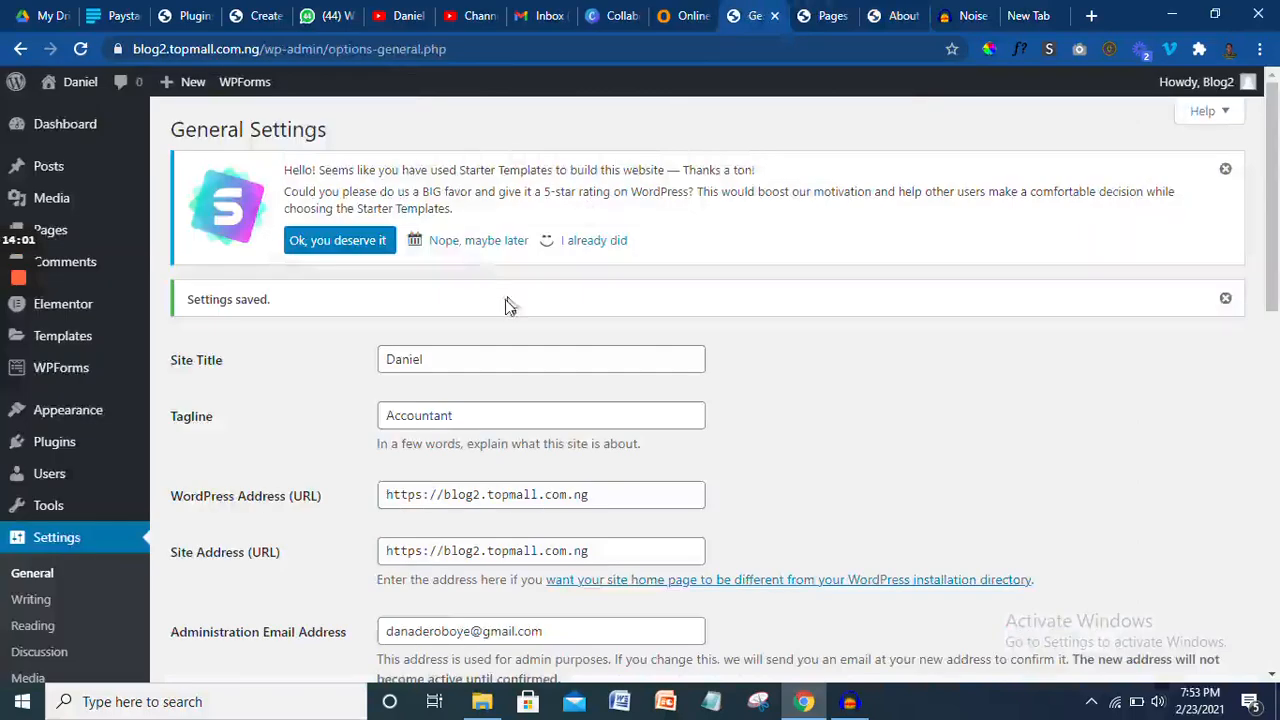
# - Switch permalinks from Day and name to Post name (/%postname%/), save, and show the Pages list
pyautogui.moveTo(1276, 219); pyautogui.dragTo(1277, 420)
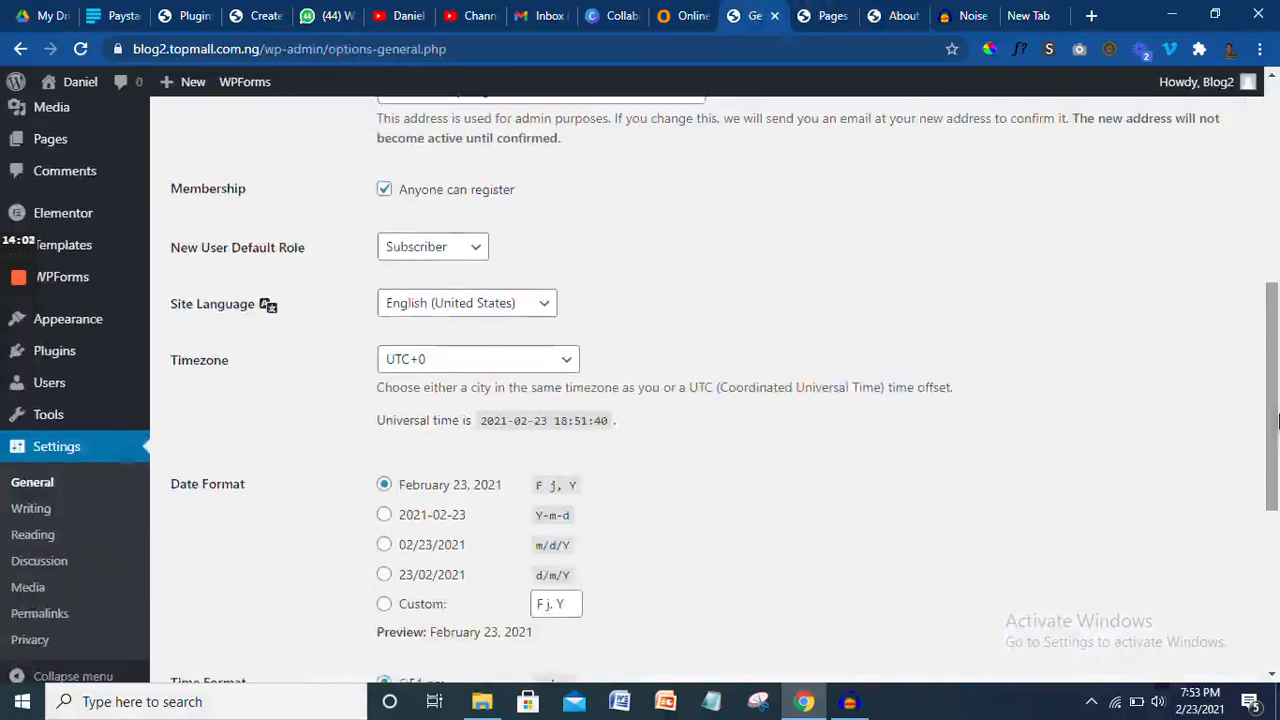
pyautogui.click(81, 622)
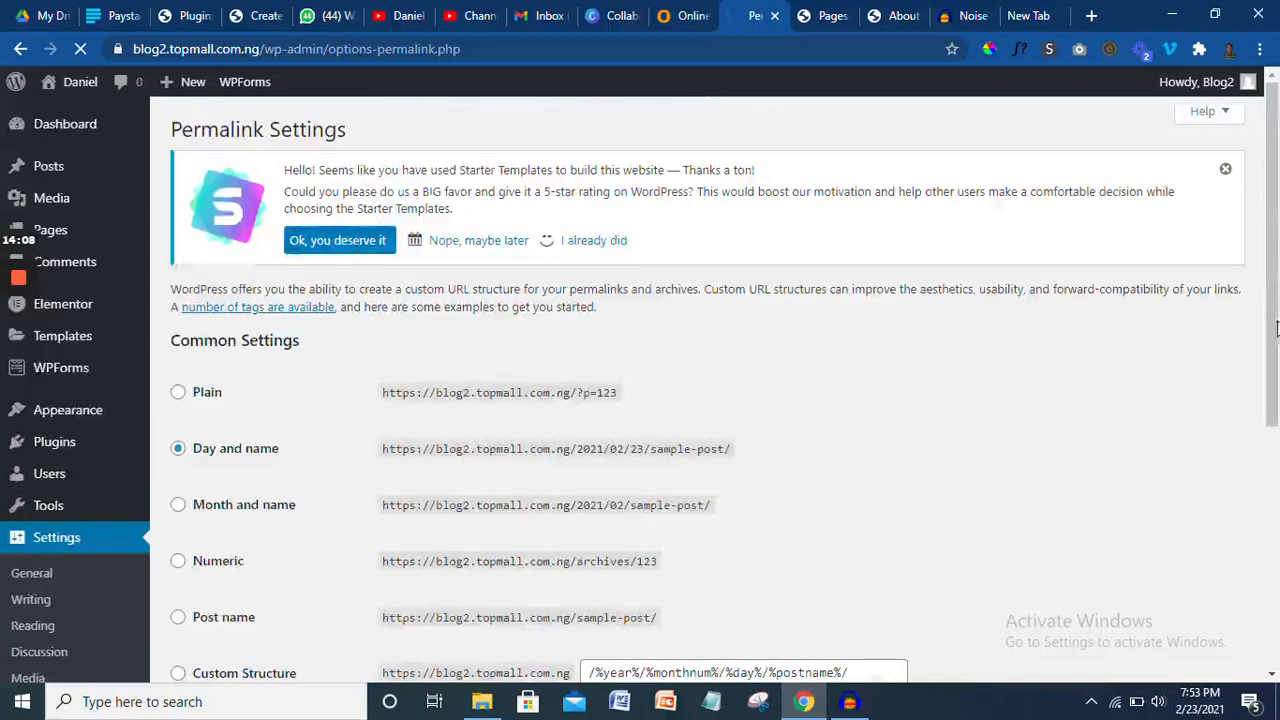
pyautogui.moveTo(1278, 315); pyautogui.dragTo(1278, 415)
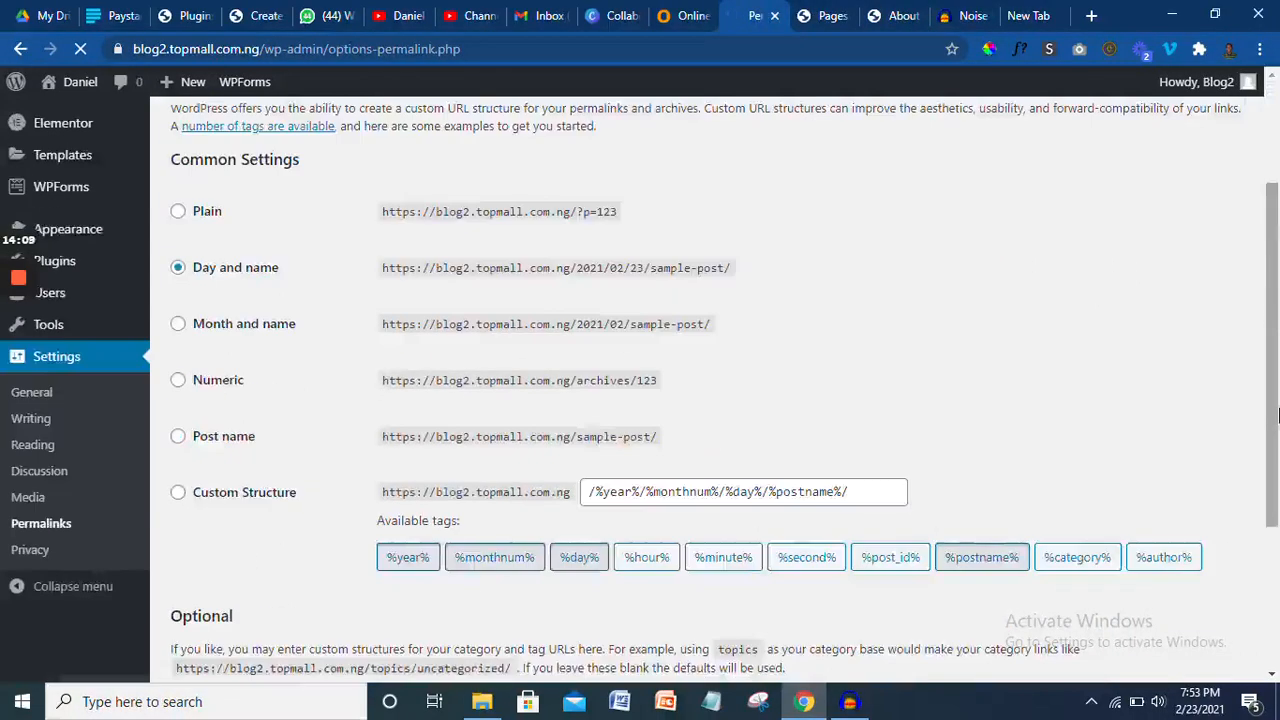
pyautogui.click(203, 440)
pyautogui.moveTo(1276, 354); pyautogui.dragTo(1276, 538)
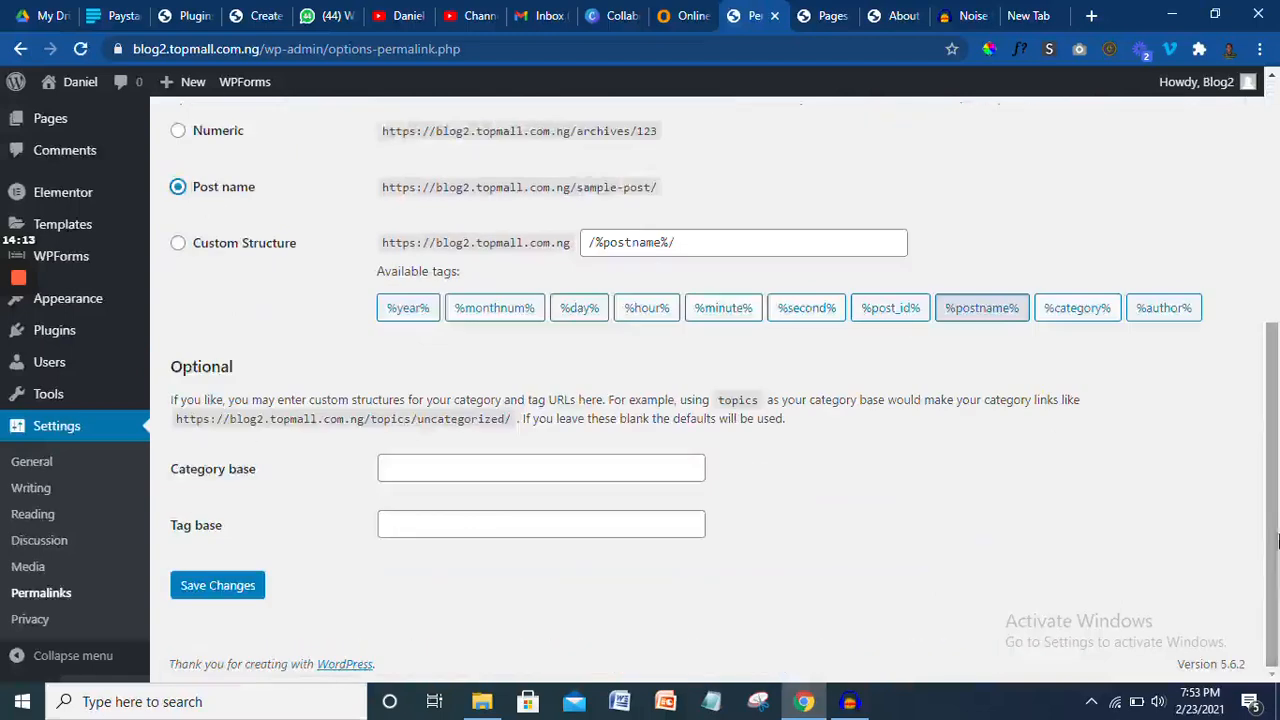
pyautogui.click(251, 596)
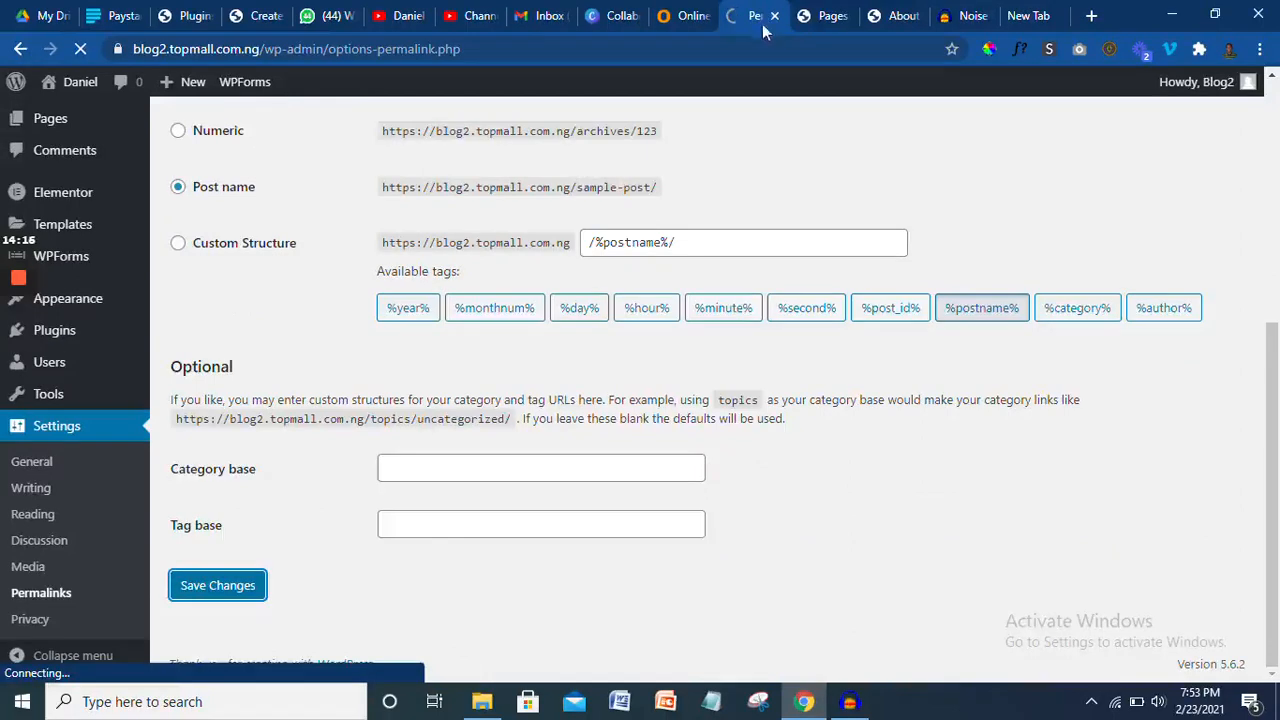
pyautogui.click(826, 17)
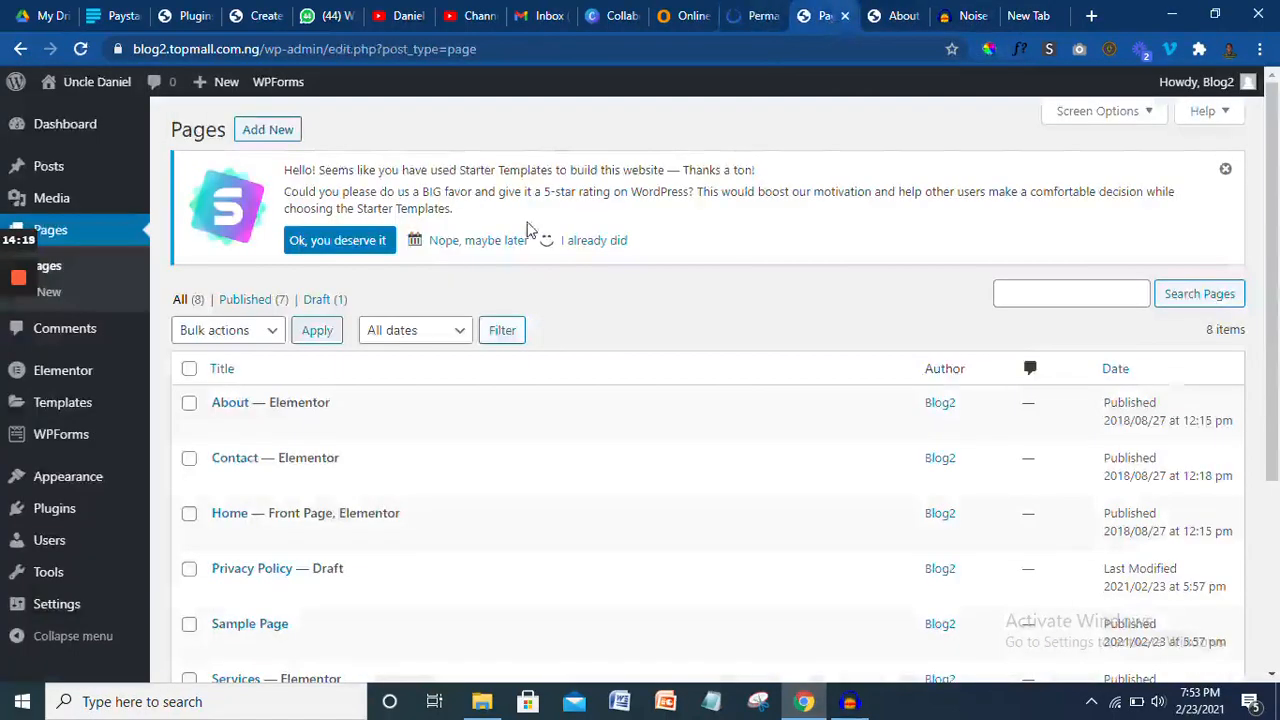
# - Check the About page and Permalink Settings to confirm the post-name permalink update
pyautogui.click(900, 16)
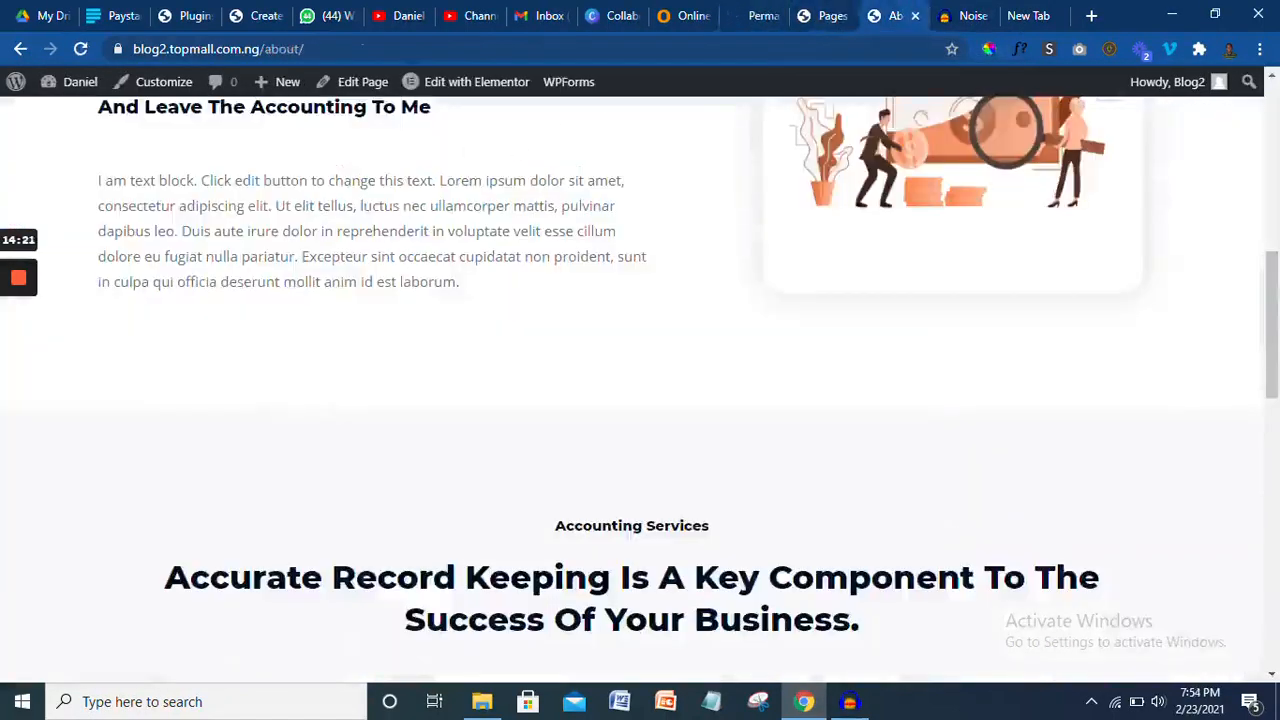
pyautogui.scroll(10, 978, 266)
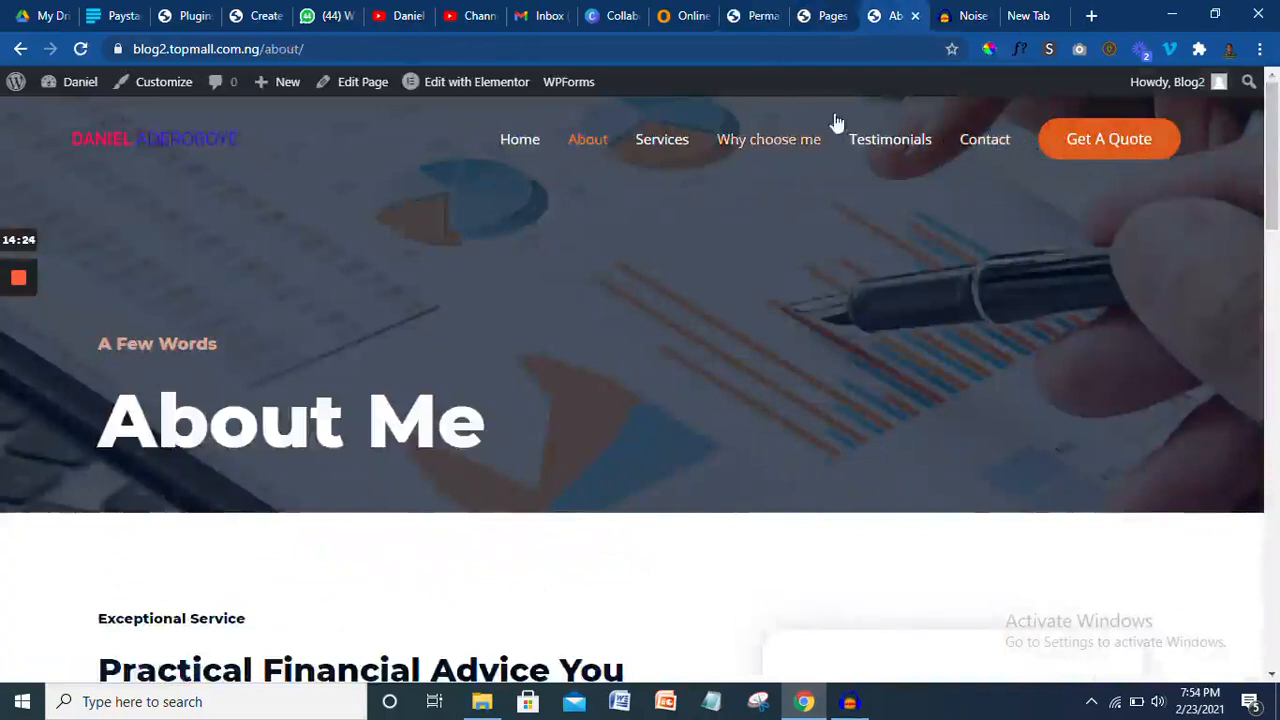
pyautogui.click(757, 15)
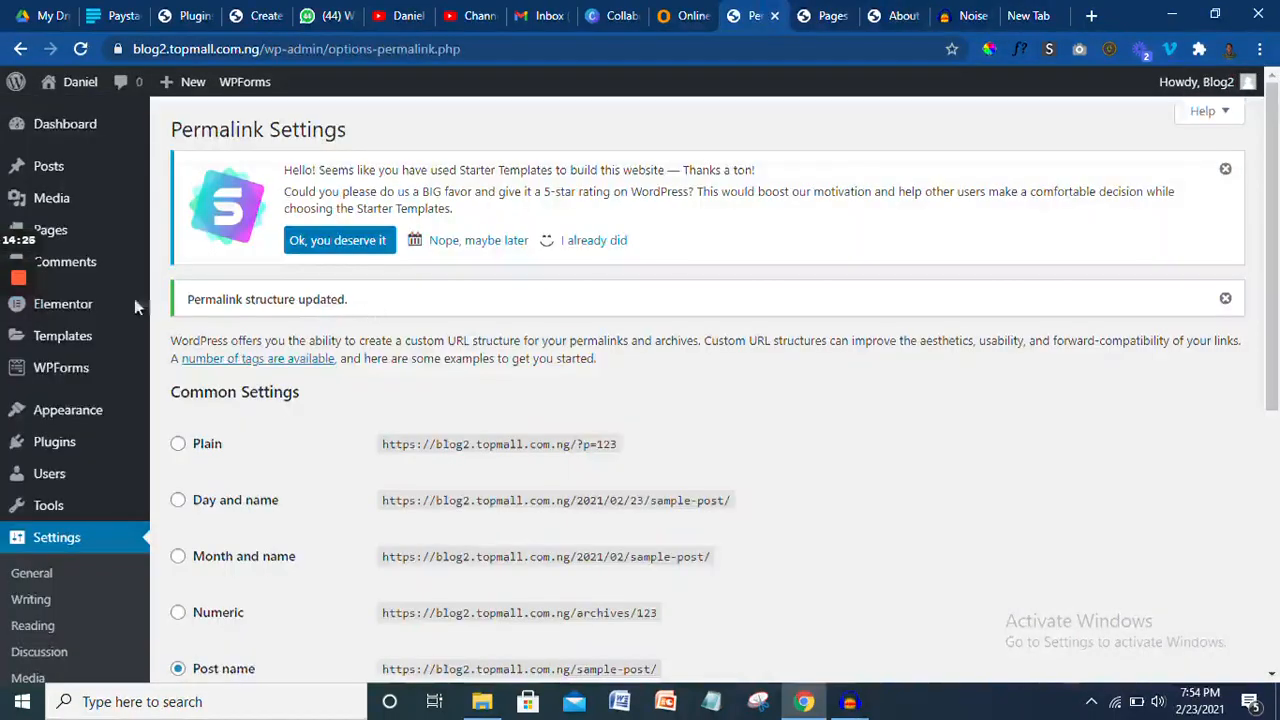
pyautogui.moveTo(1277, 246)
pyautogui.mouseDown()
pyautogui.moveTo(1277, 259)
pyautogui.moveTo(1277, 240)
pyautogui.mouseUp()
pyautogui.click(900, 14)
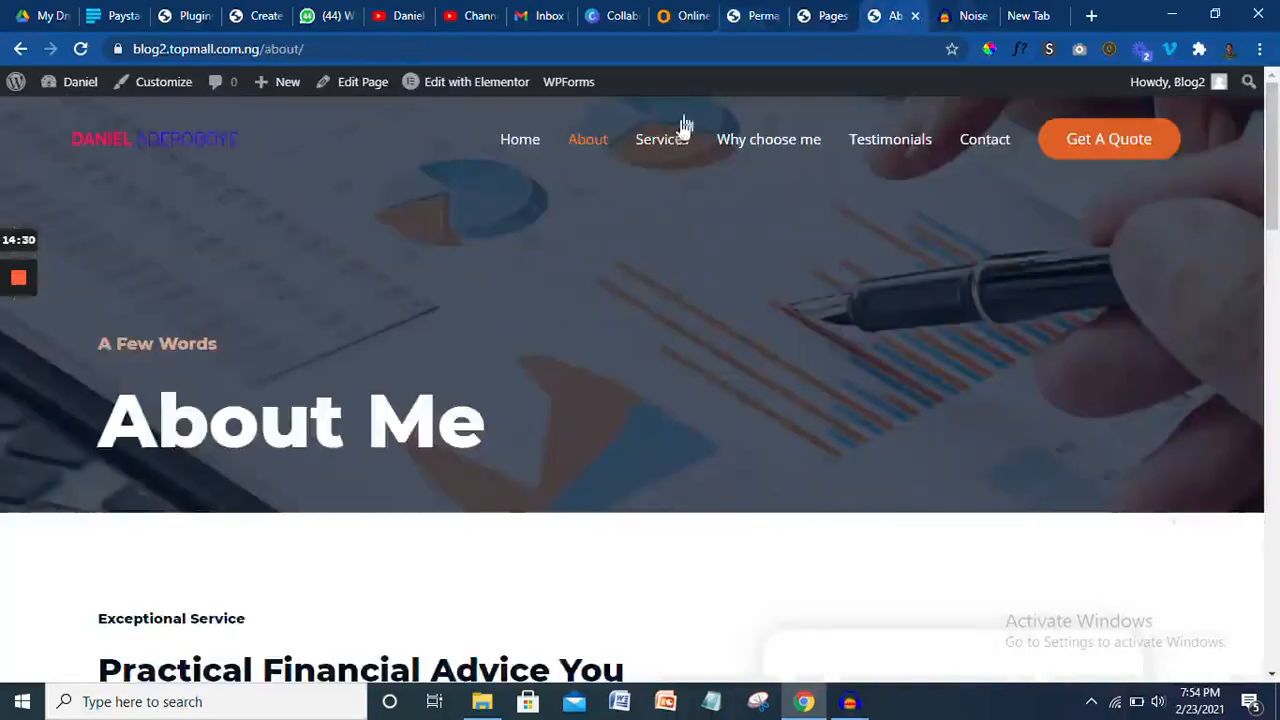
# - Open the live site's Why Choose Me page at its clean /why-choose-me/ address
pyautogui.click(750, 140)
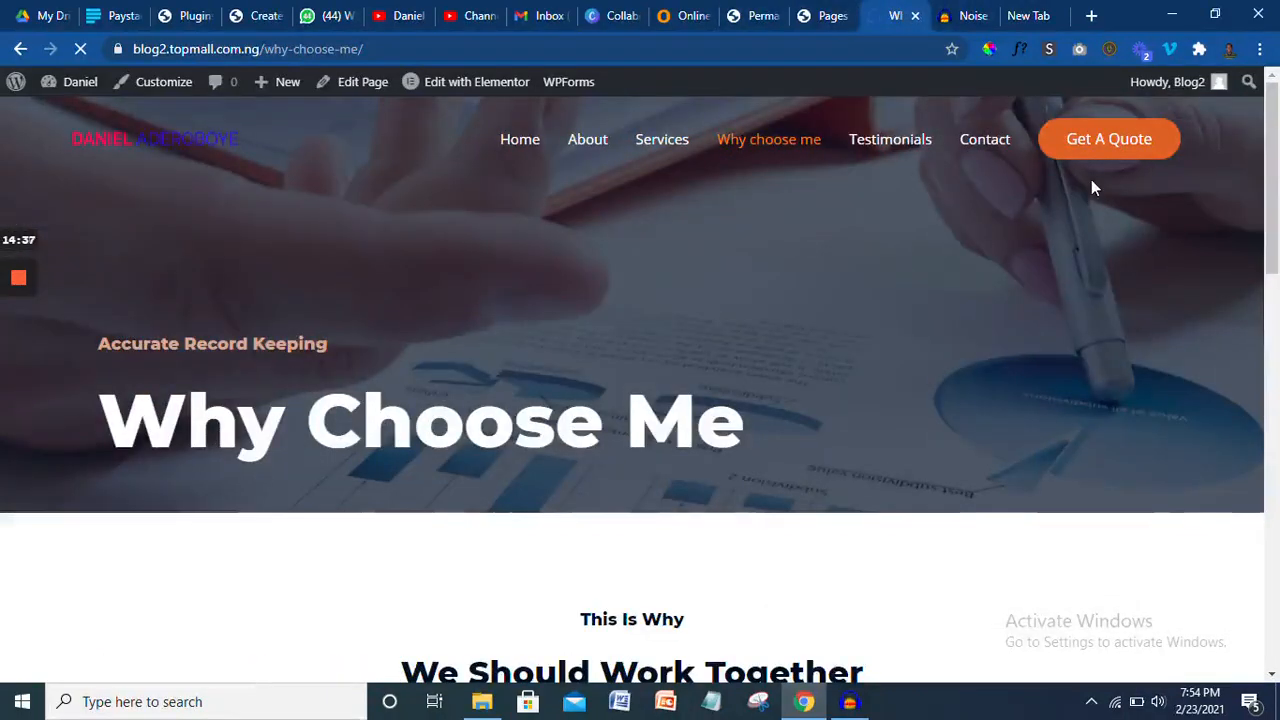
pyautogui.moveTo(1277, 142)
pyautogui.mouseDown()
pyautogui.moveTo(1277, 256)
pyautogui.moveTo(1277, 153)
pyautogui.mouseUp()
pyautogui.scroll(1, 765, 212)
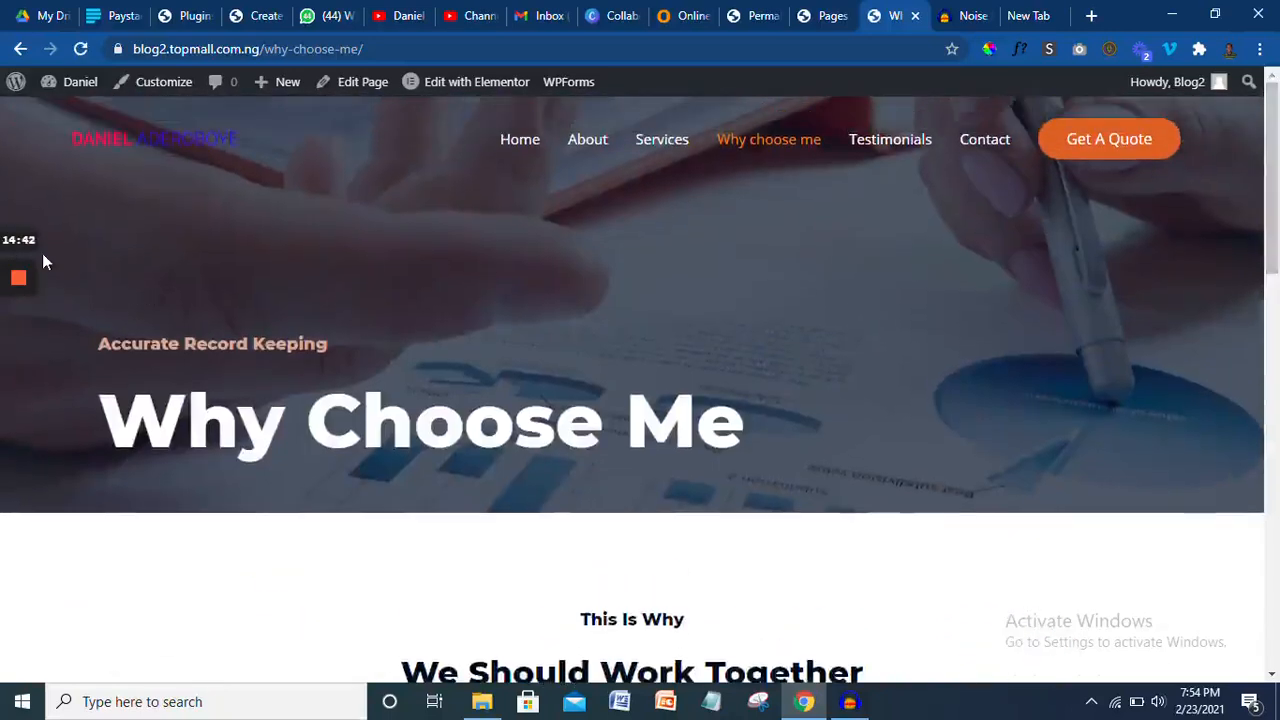
pyautogui.moveTo(20, 281)
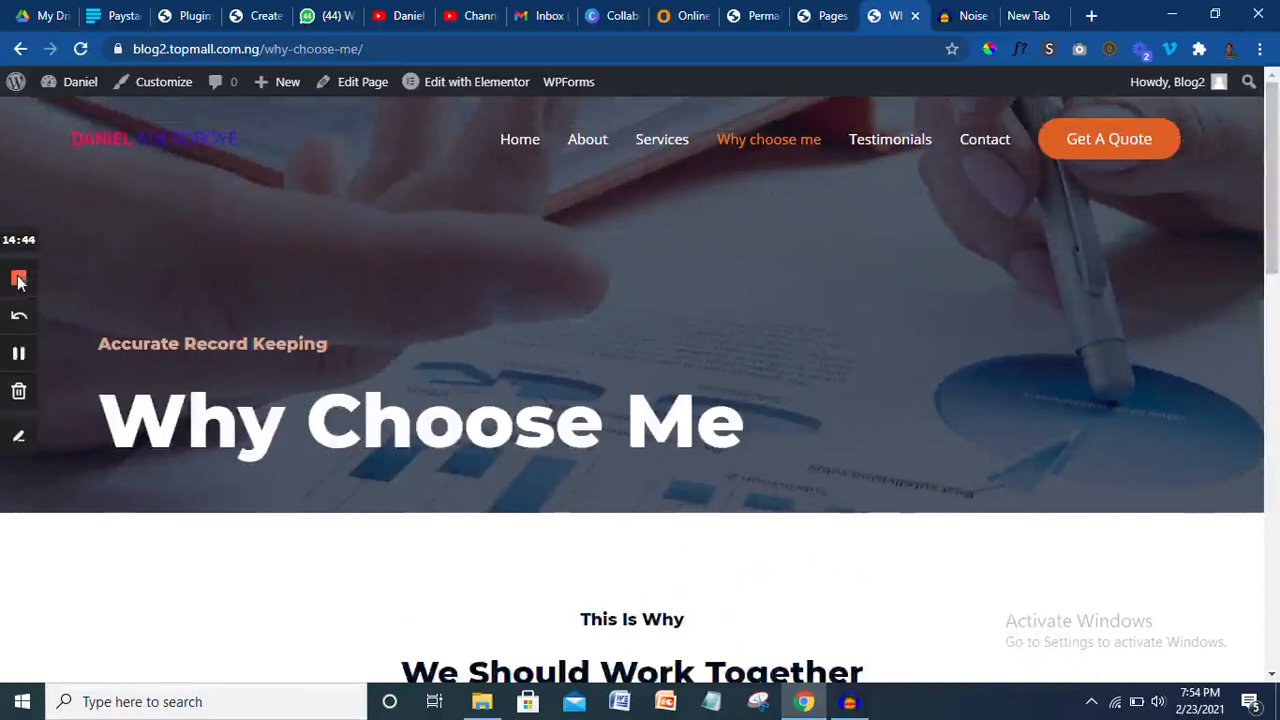